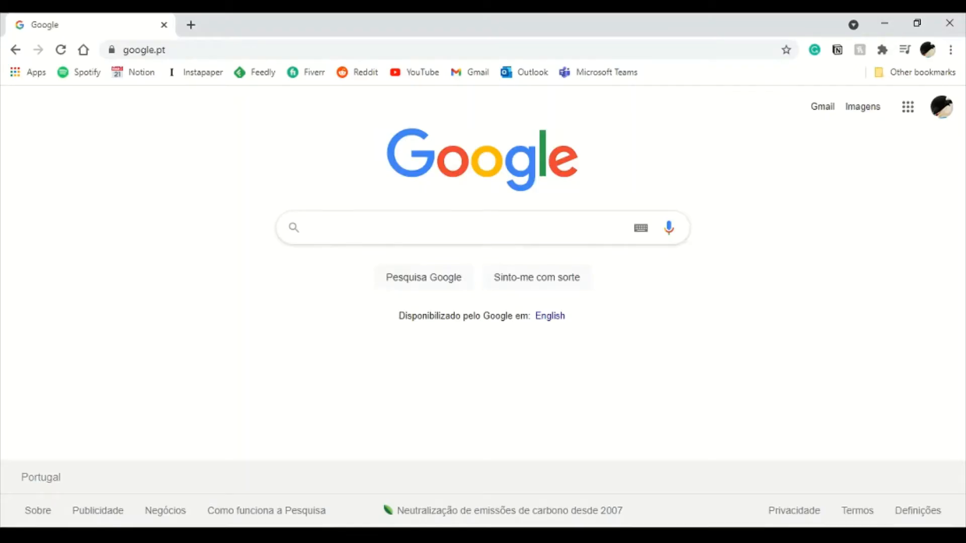
- Search Google for d&d beyond and open the D&D Beyond website
click(311, 227)
text(Dnd)
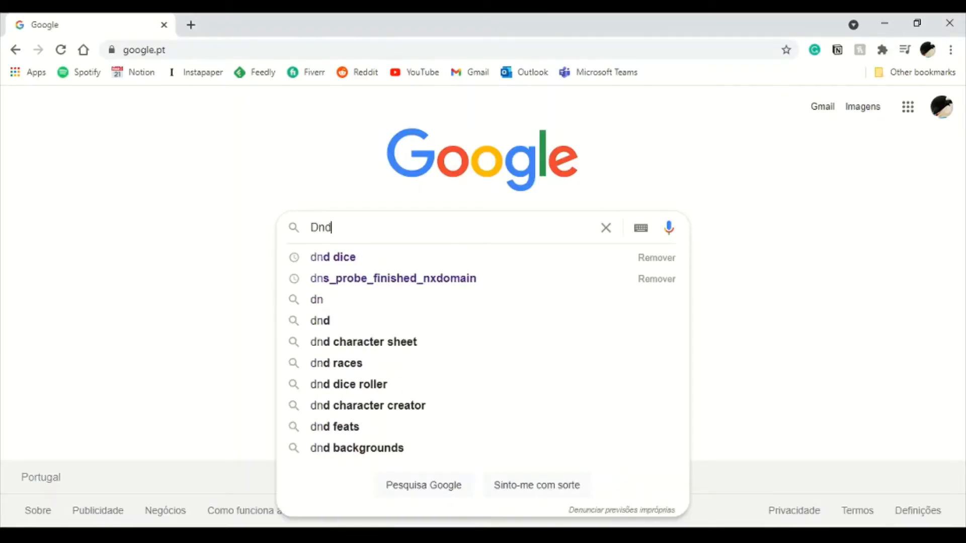
text( be)
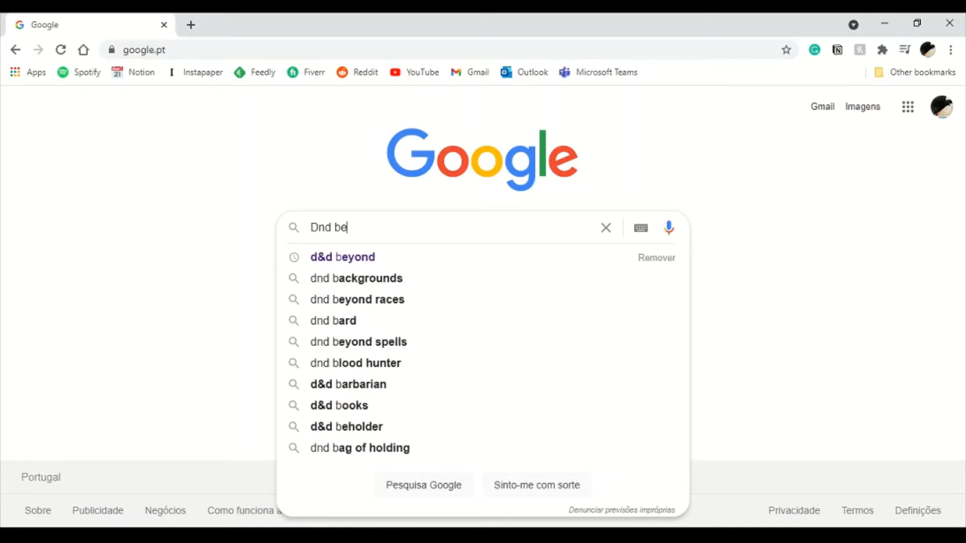
click(343, 257)
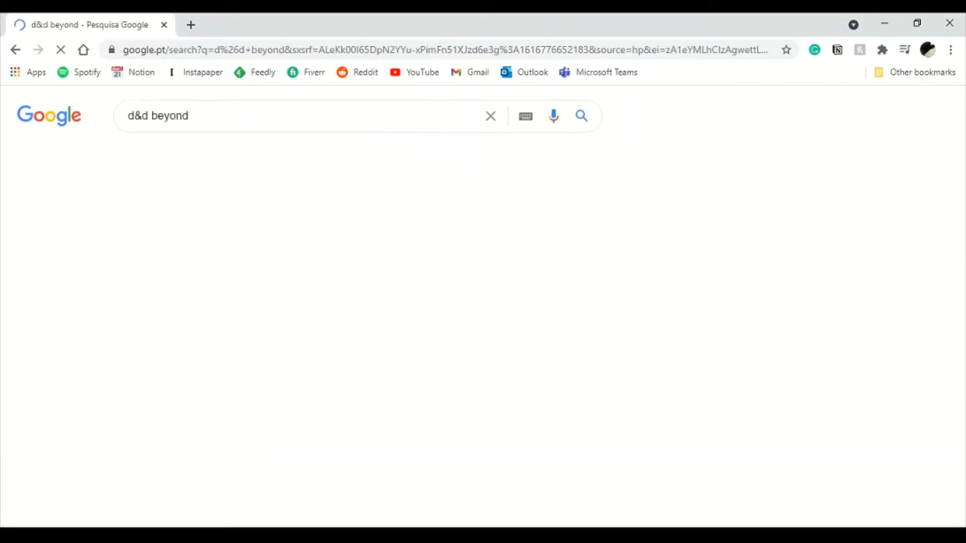
click(299, 234)
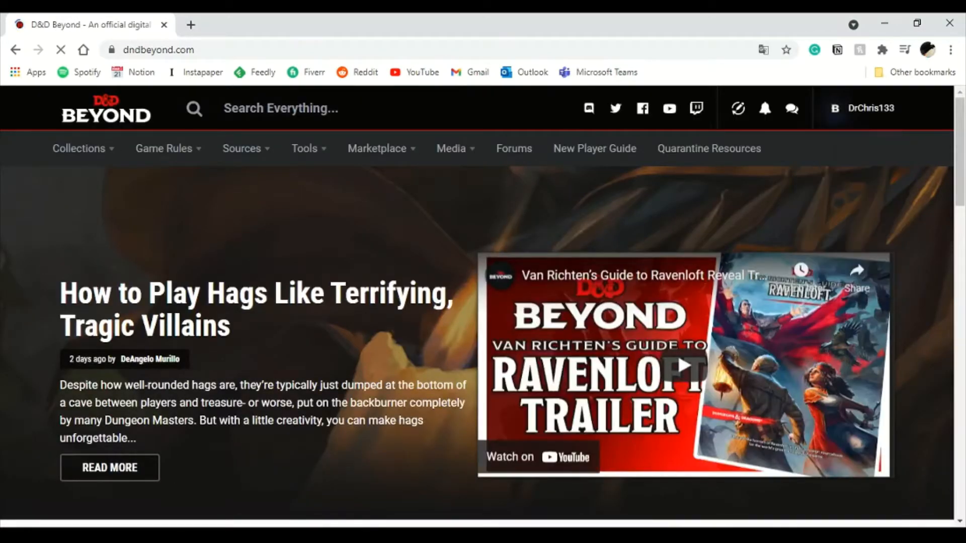
- Open My Characters from Collections and look over the existing character slots
mouse_move(79, 149)
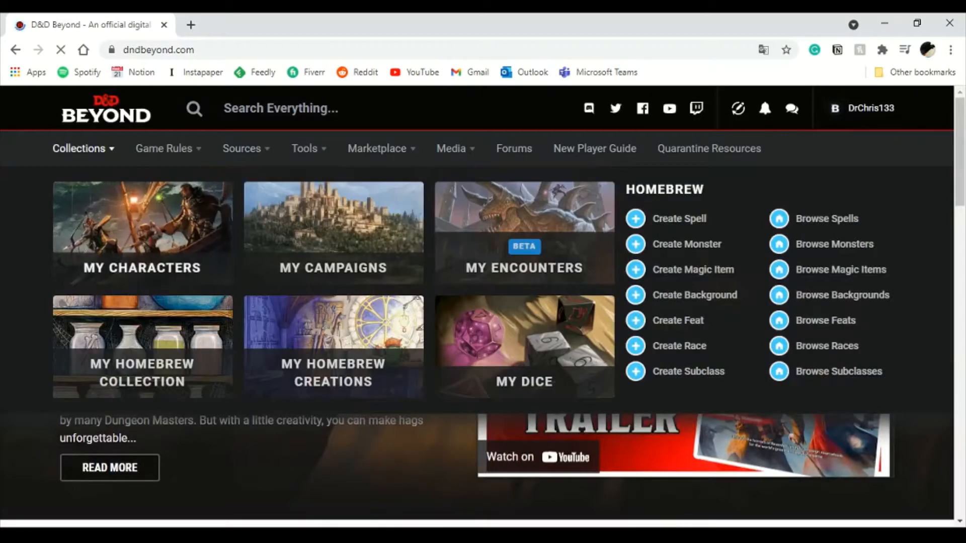
click(142, 236)
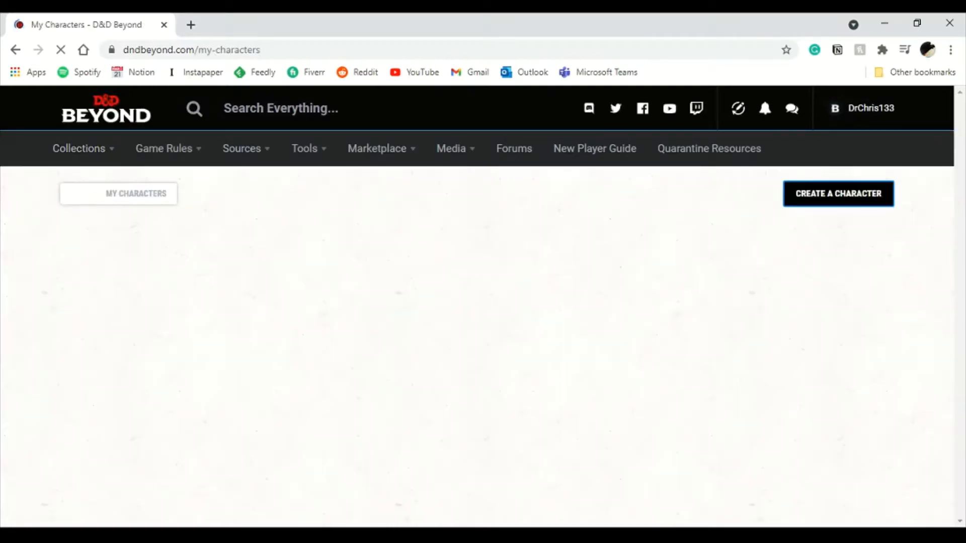
scroll(477, 307, down, 1)
scroll(477, 306, down, 3)
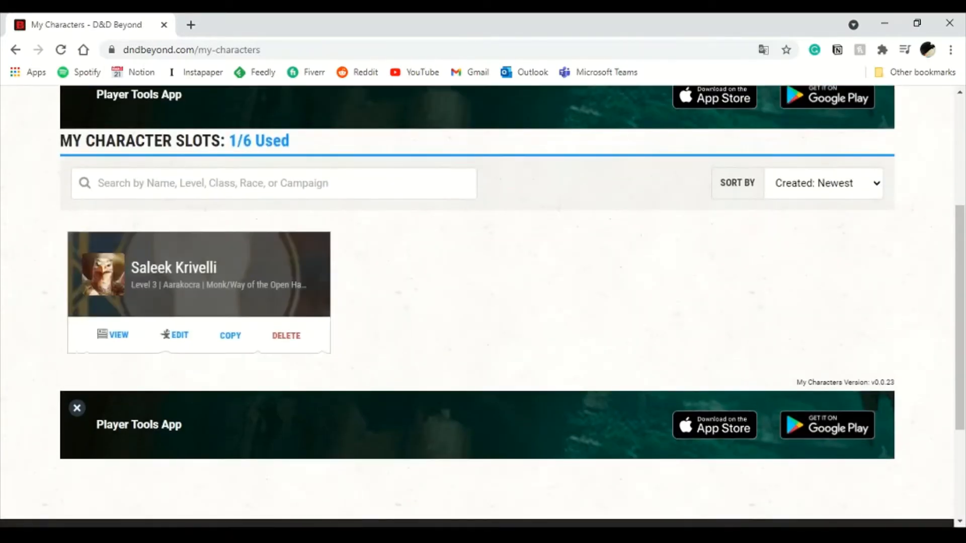
scroll(483, 307, up, 4)
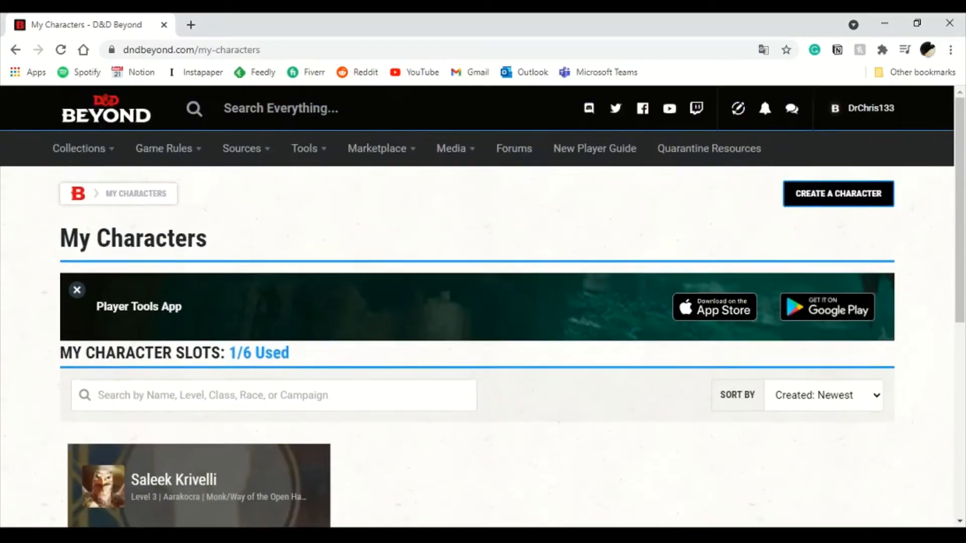
scroll(482, 307, down, 2)
scroll(483, 307, up, 2)
- Start creating a new character using the Standard creation method
click(839, 194)
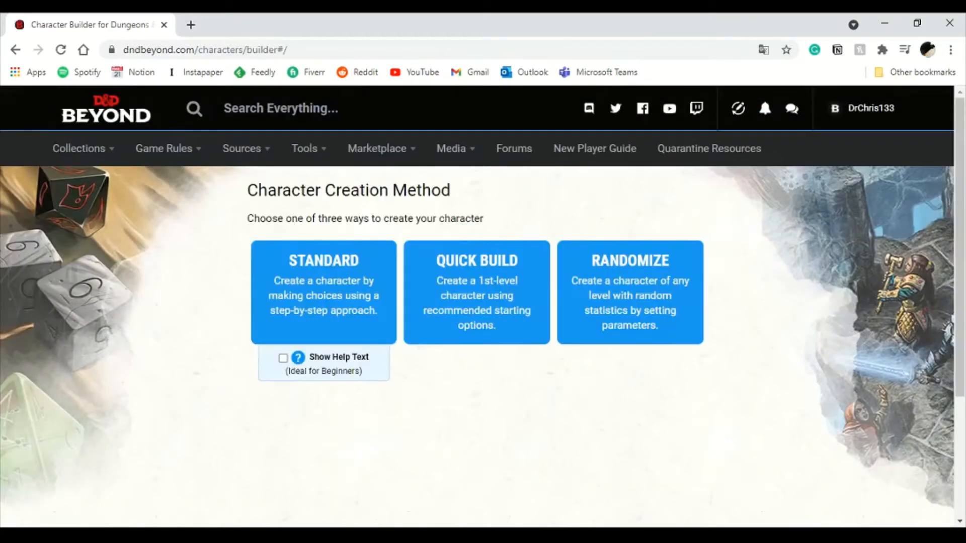
scroll(483, 307, down, 2)
scroll(483, 307, up, 2)
drag(248, 190, 451, 191)
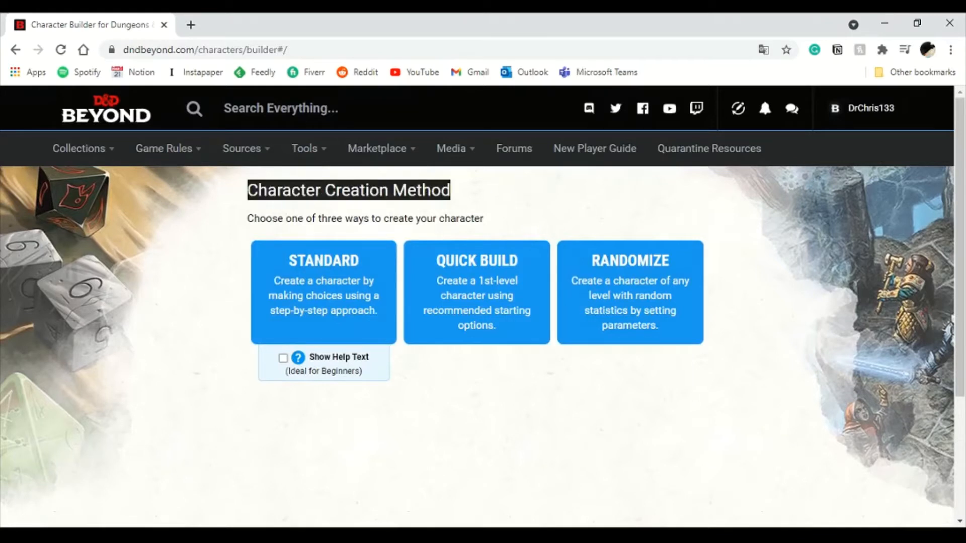
click(465, 196)
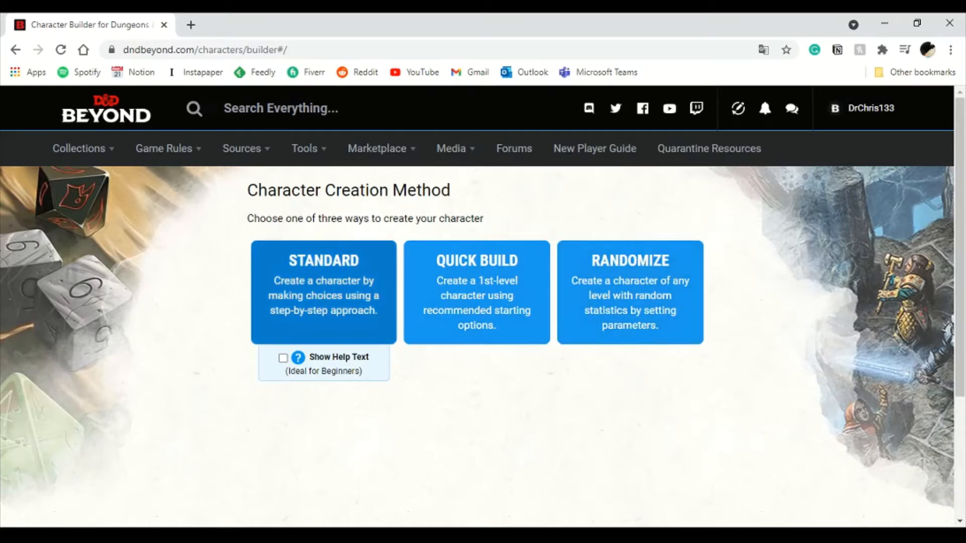
click(324, 292)
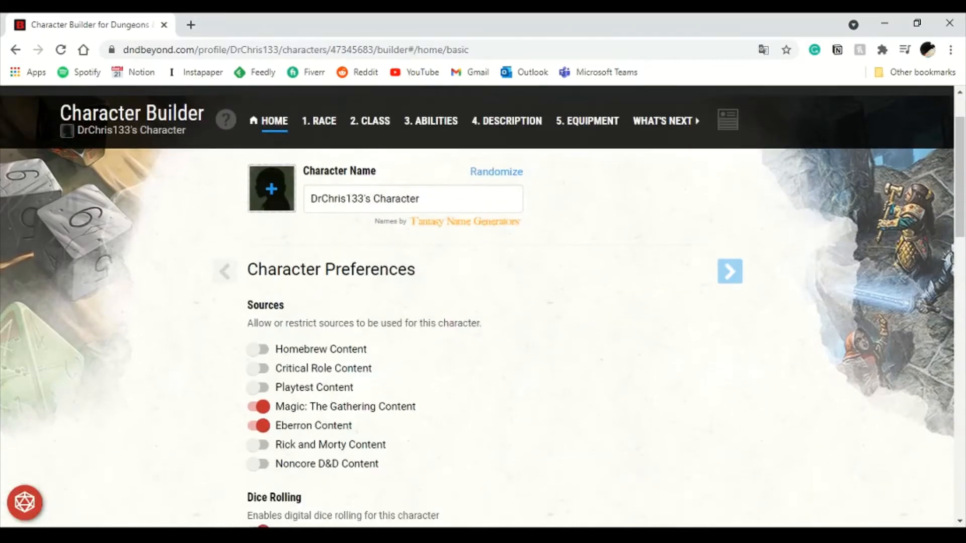
- Change the character's advancement type to XP progression and confirm the change
scroll(477, 306, up, 1)
scroll(477, 307, down, 3)
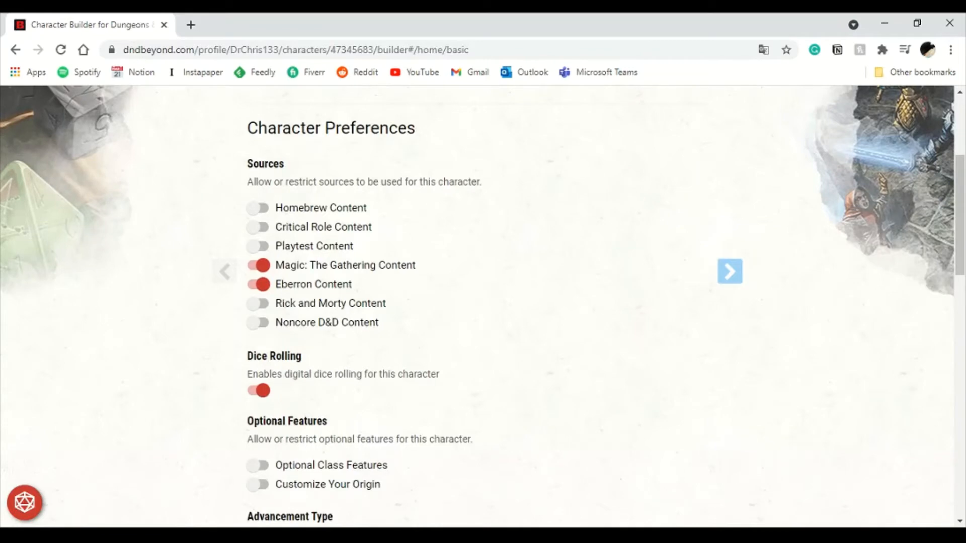
scroll(477, 306, down, 5)
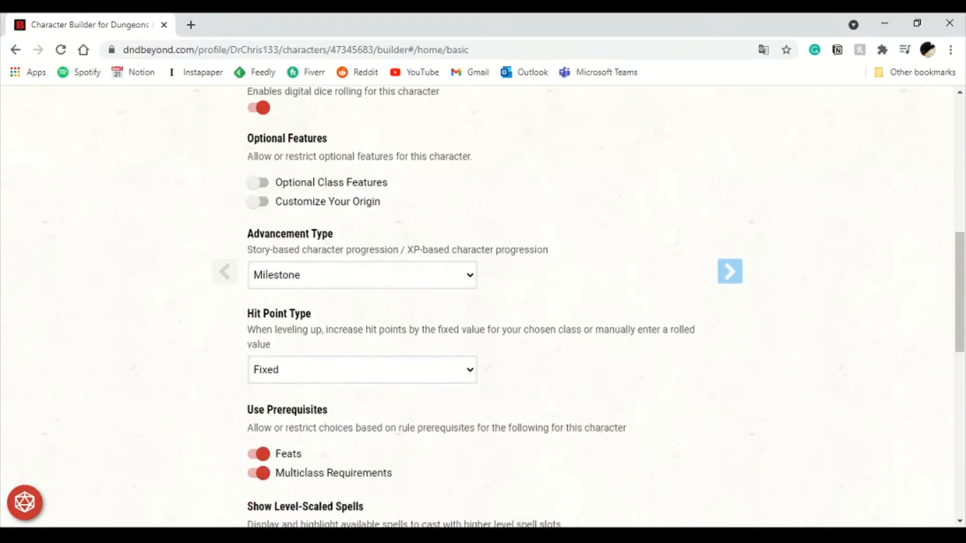
scroll(476, 307, down, 1)
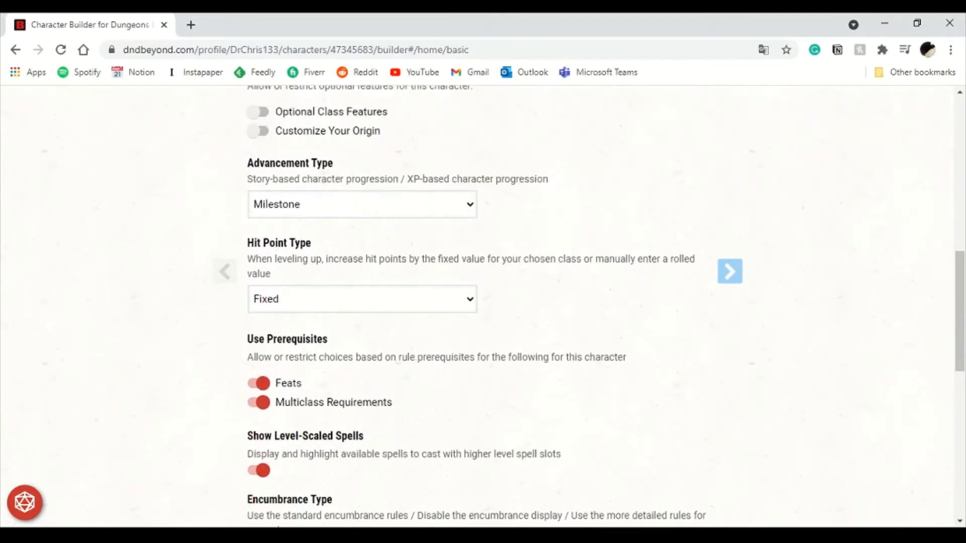
click(302, 241)
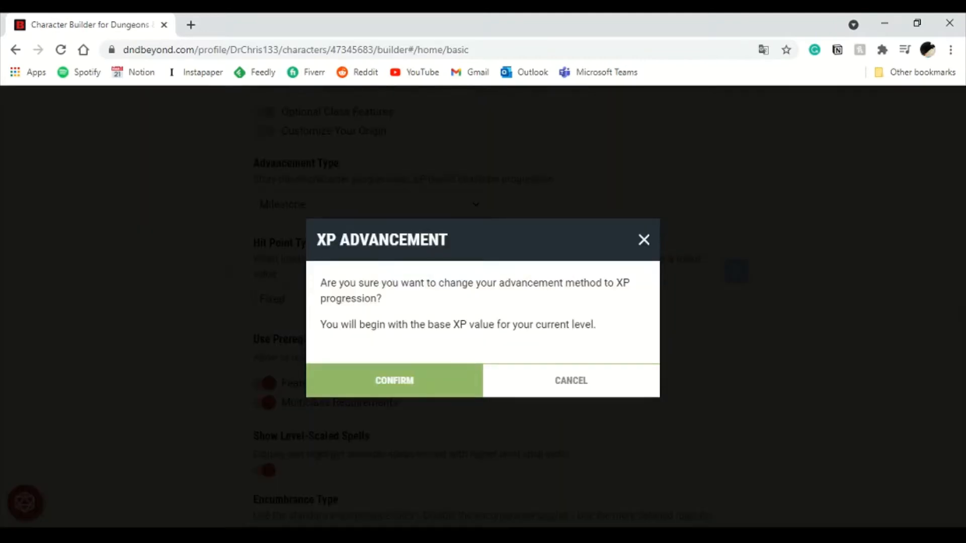
click(394, 381)
- Review the remaining character preferences and continue to the race selection
scroll(477, 307, down, 3)
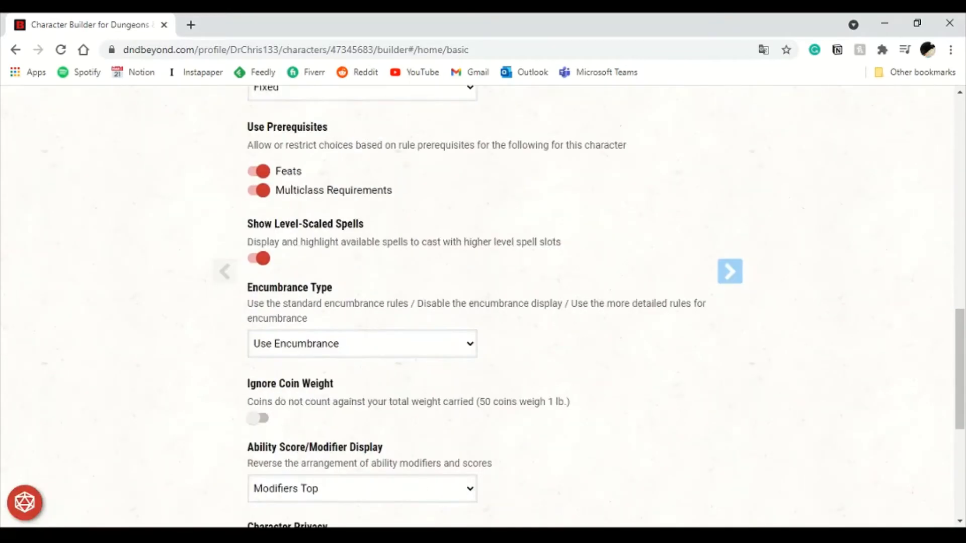
scroll(477, 307, down, 3)
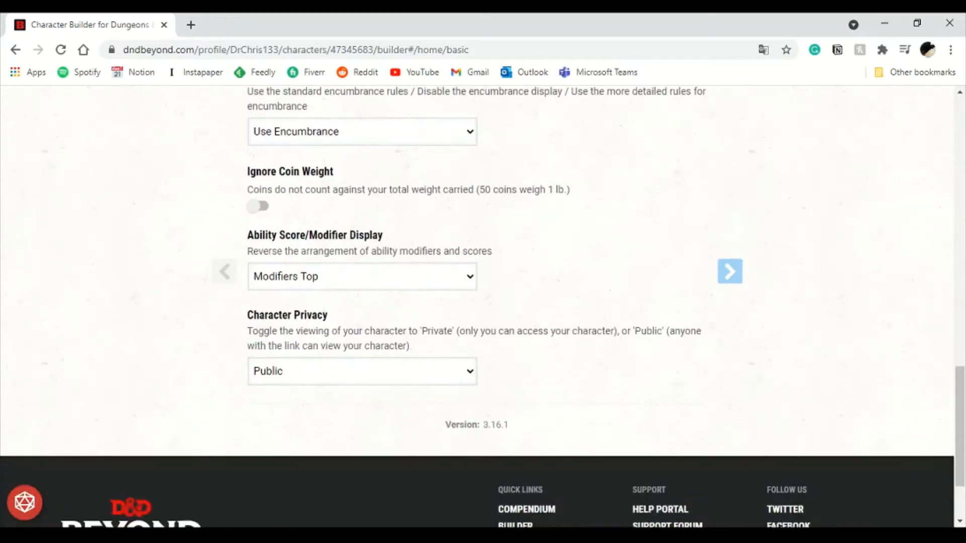
scroll(477, 307, up, 15)
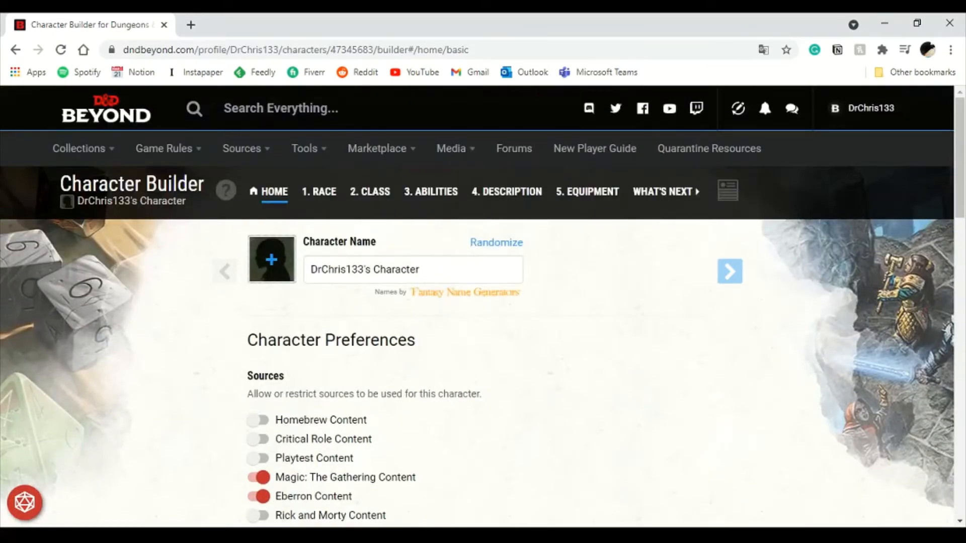
click(730, 271)
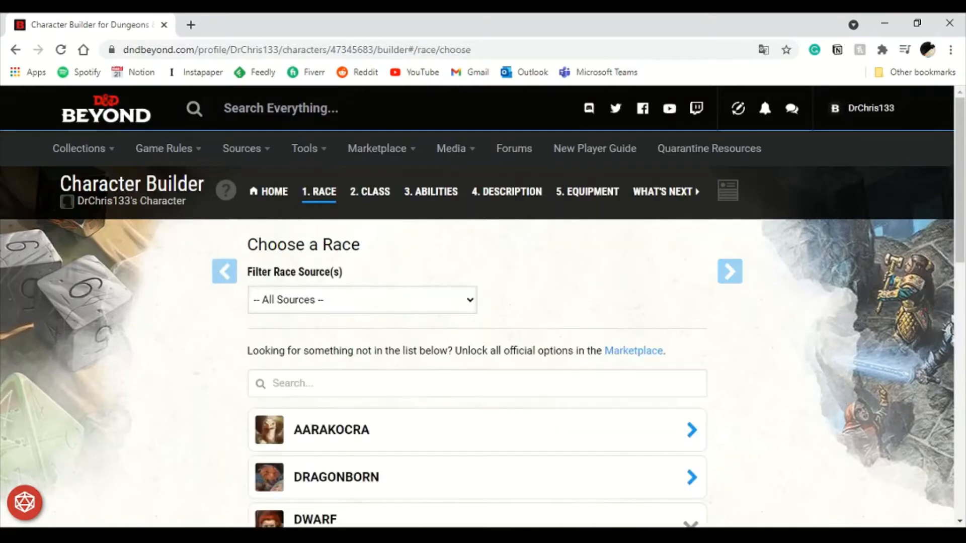
- Scroll through the list of available races
scroll(477, 307, down, 5)
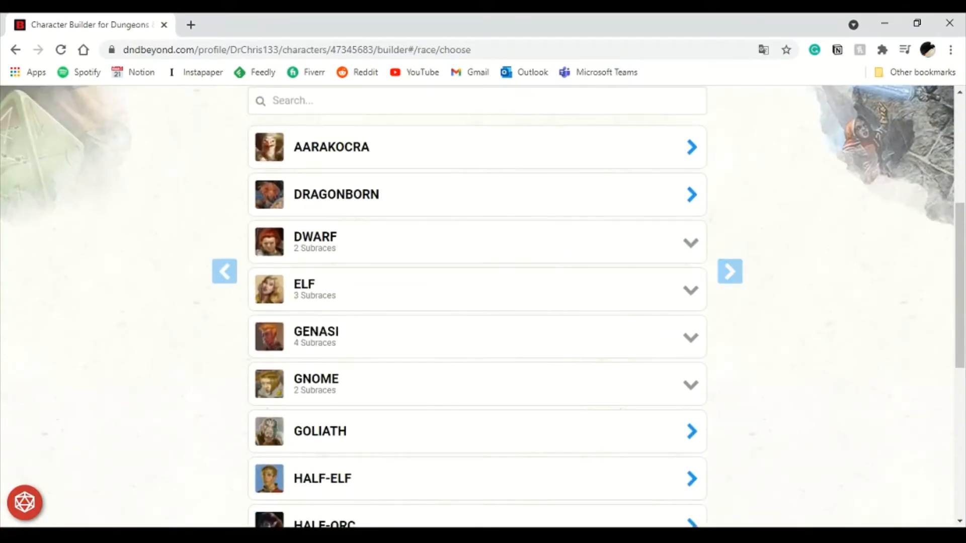
scroll(477, 306, up, 5)
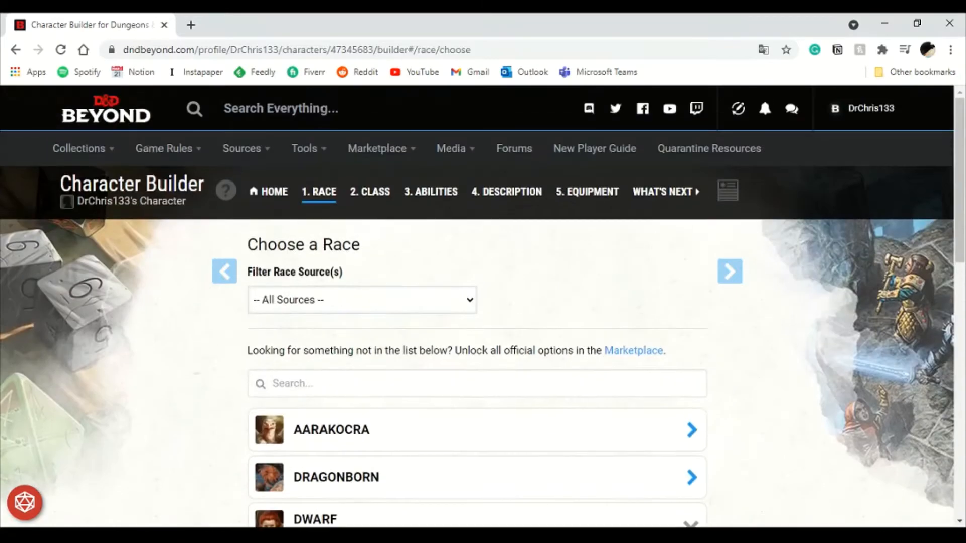
scroll(477, 307, down, 10)
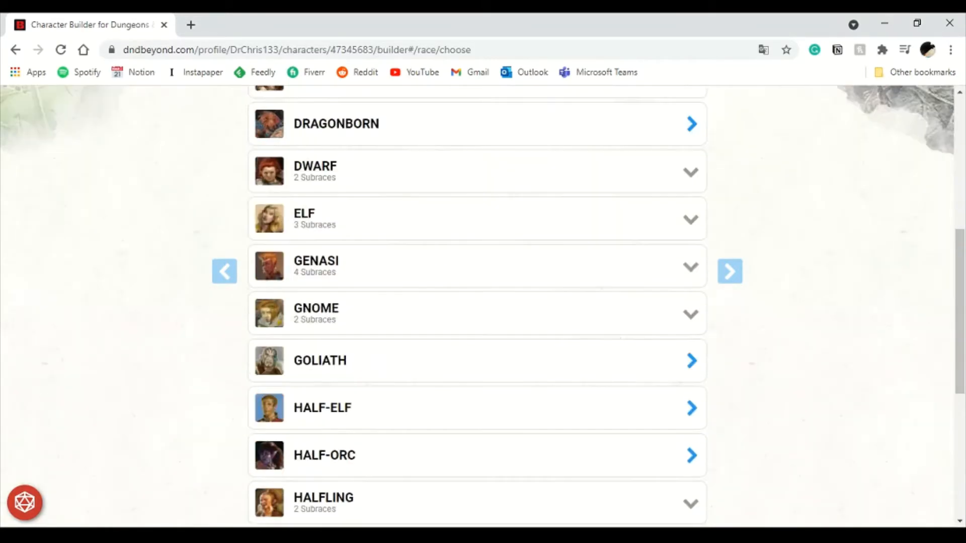
scroll(477, 307, up, 10)
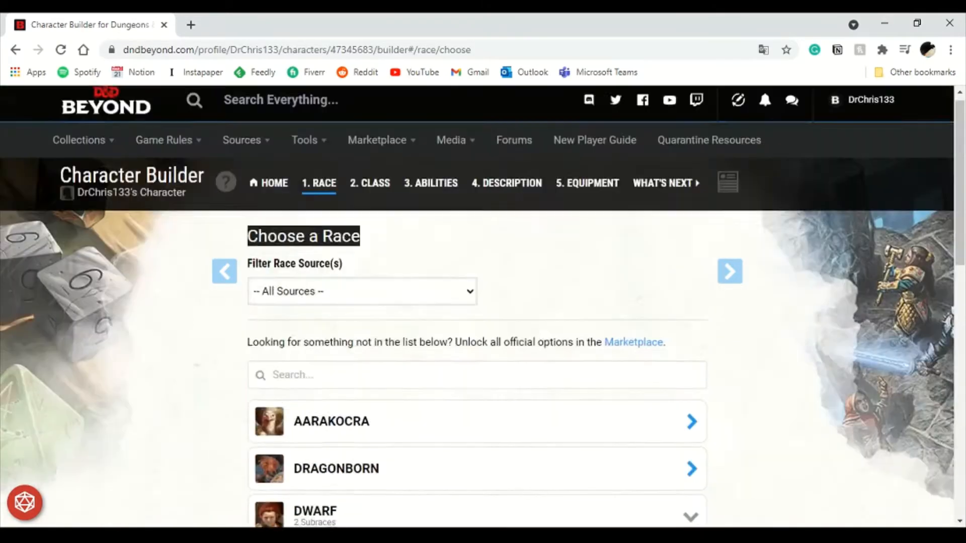
scroll(477, 307, down, 3)
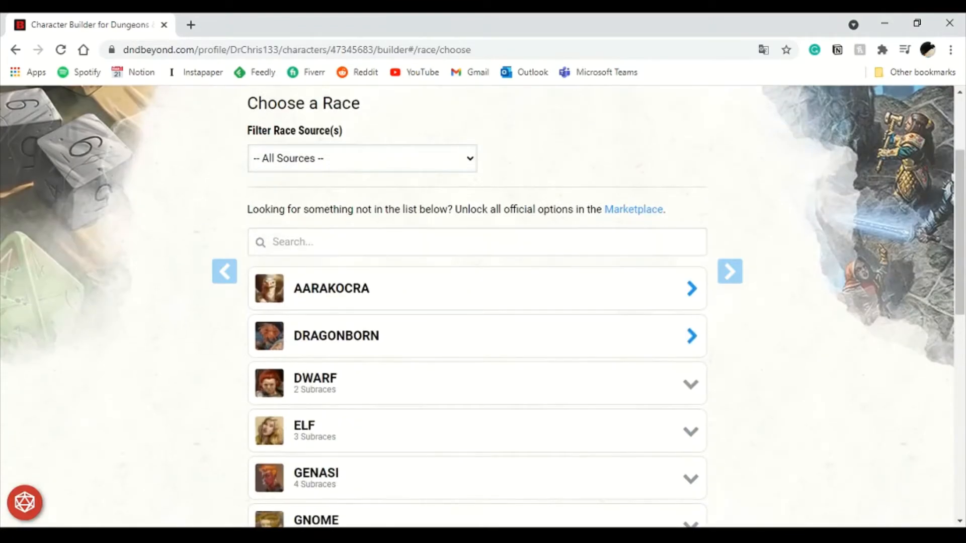
scroll(477, 307, down, 4)
scroll(477, 307, down, 1)
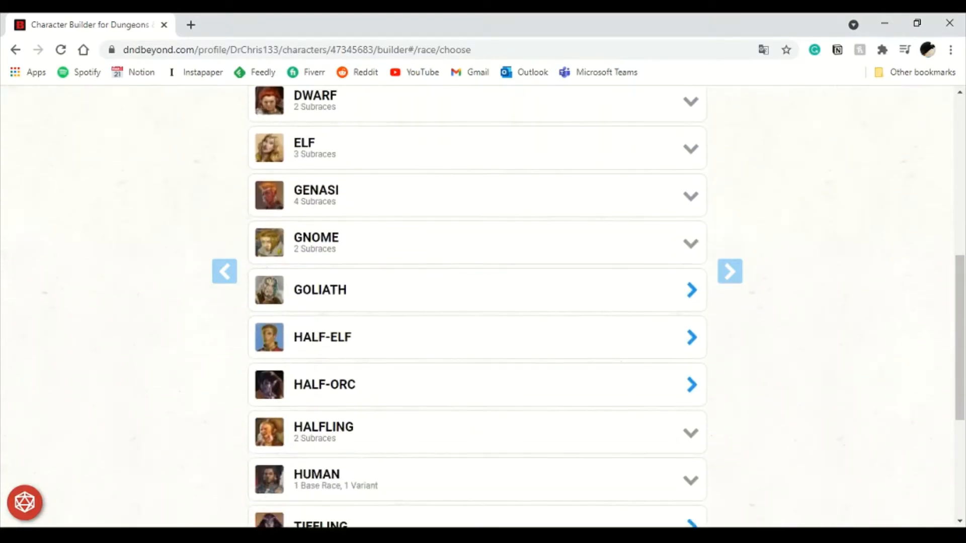
- Select Half-Orc as the character's race after reading its traits
click(476, 385)
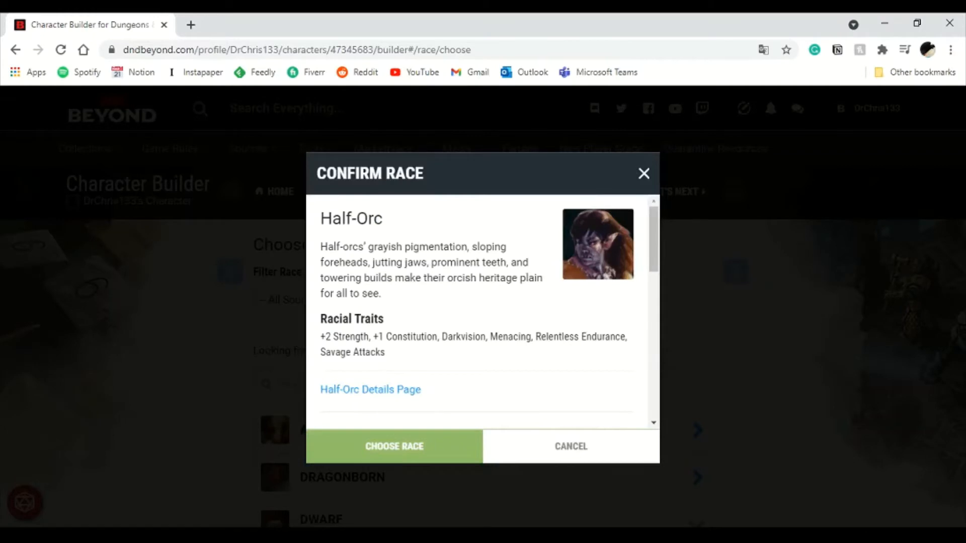
scroll(477, 312, down, 10)
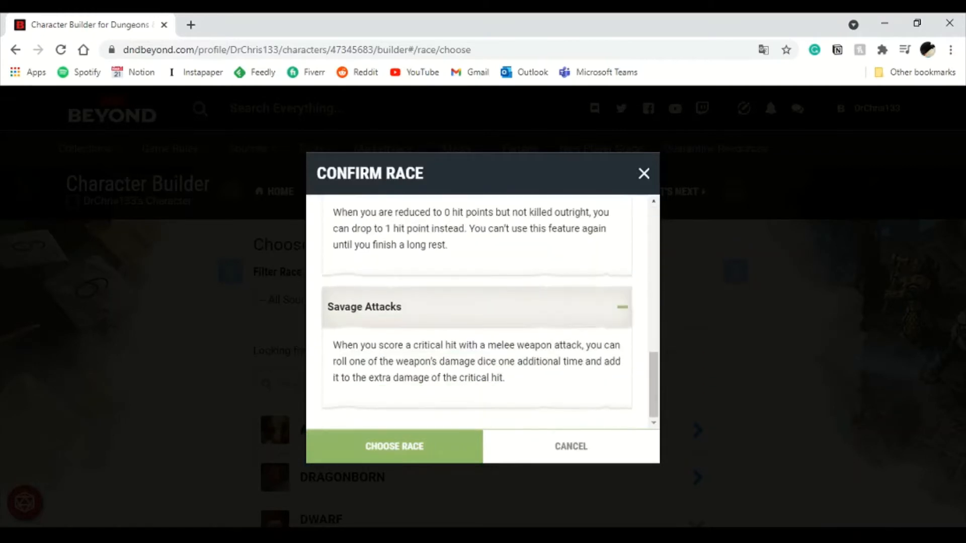
scroll(477, 312, up, 10)
scroll(477, 312, down, 10)
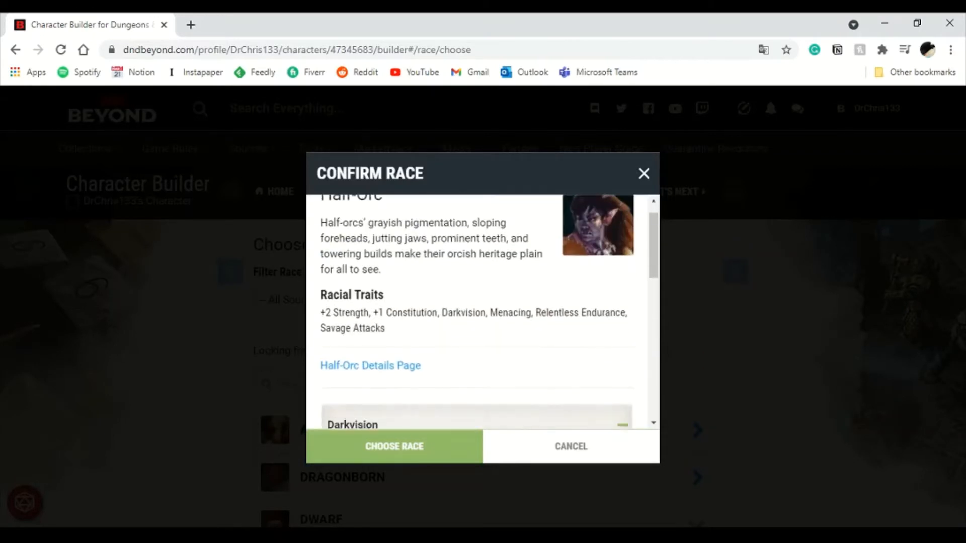
scroll(477, 312, up, 10)
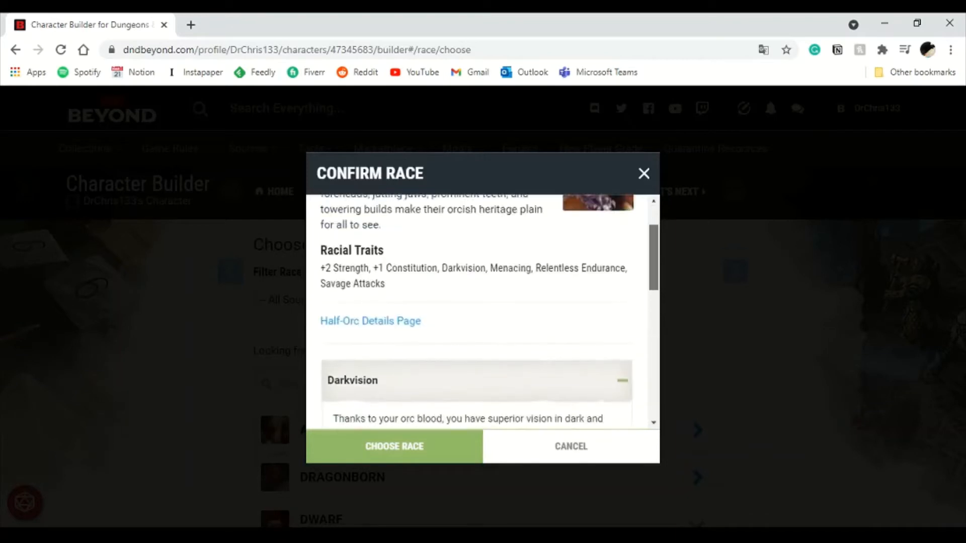
scroll(476, 312, down, 10)
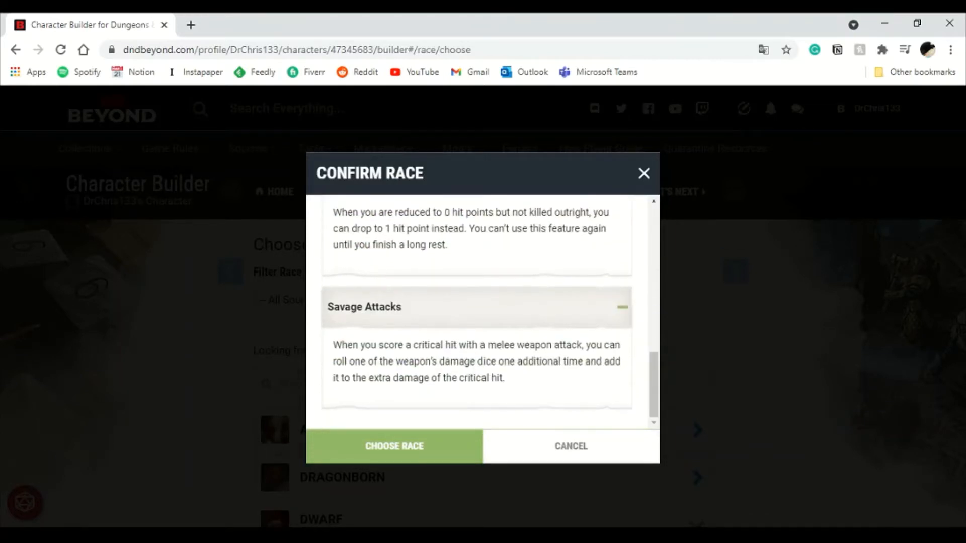
scroll(477, 312, up, 10)
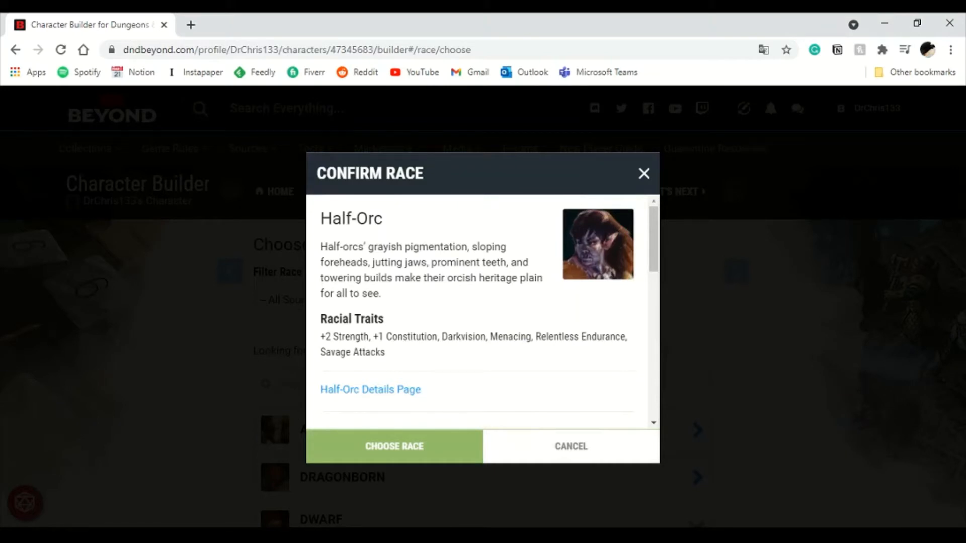
scroll(476, 312, down, 8)
scroll(477, 312, up, 8)
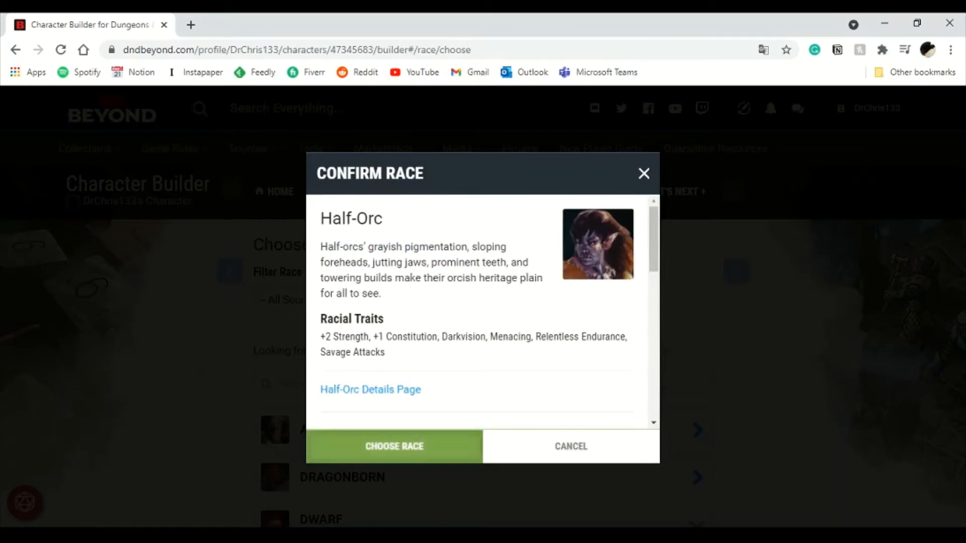
click(394, 446)
- Review the Half-Orc racial traits on the race page
scroll(477, 312, down, 2)
scroll(477, 347, down, 1)
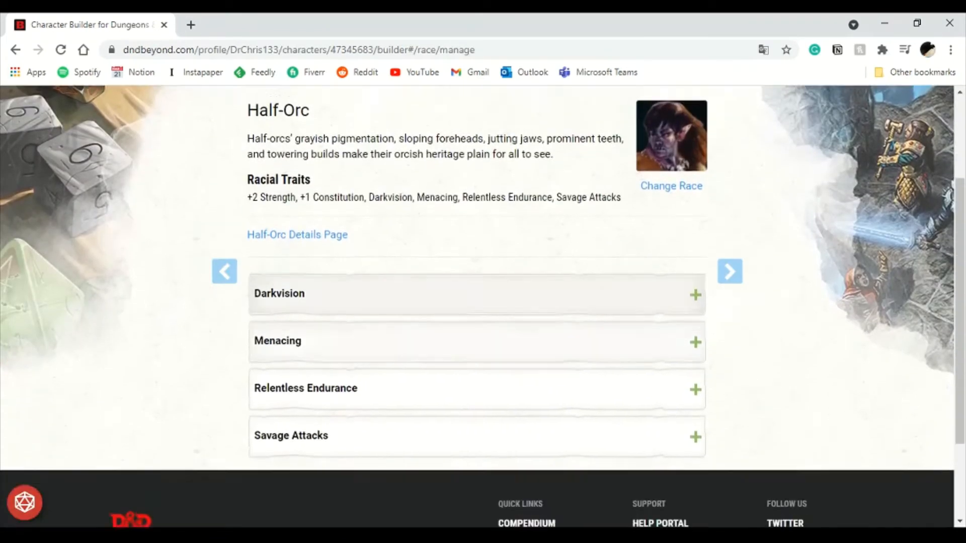
scroll(476, 307, up, 1)
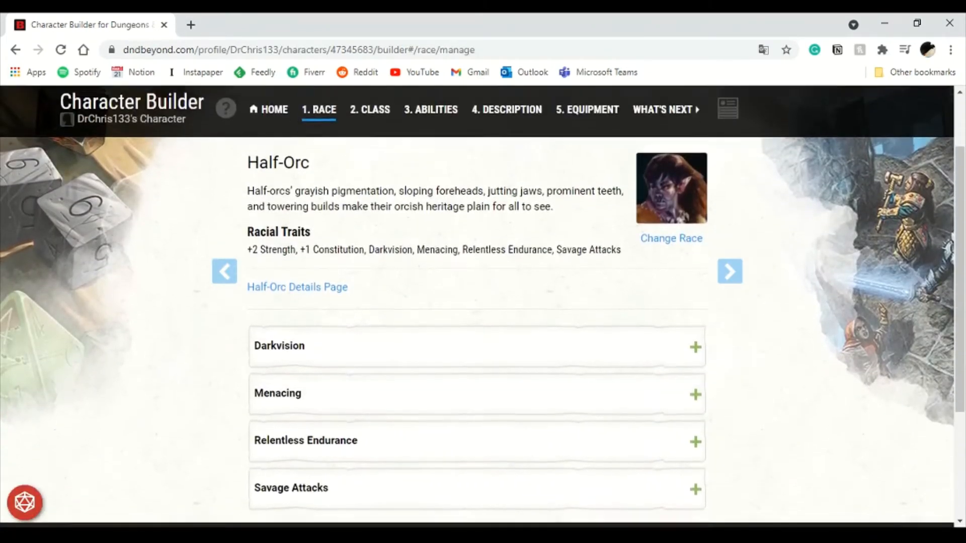
- Open the Half-Orc details page in a new browser tab and switch to it
scroll(476, 307, down, 2)
scroll(477, 306, up, 3)
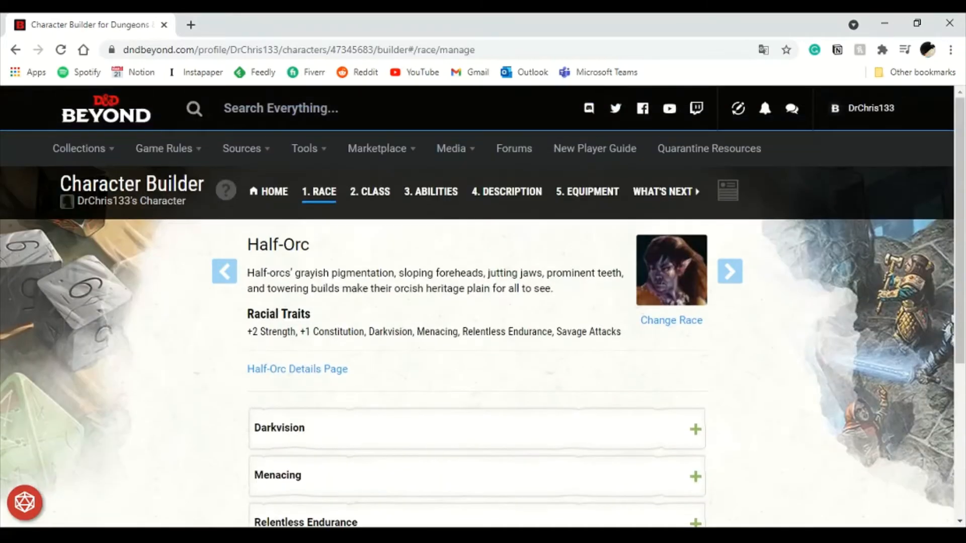
scroll(477, 302, down, 3)
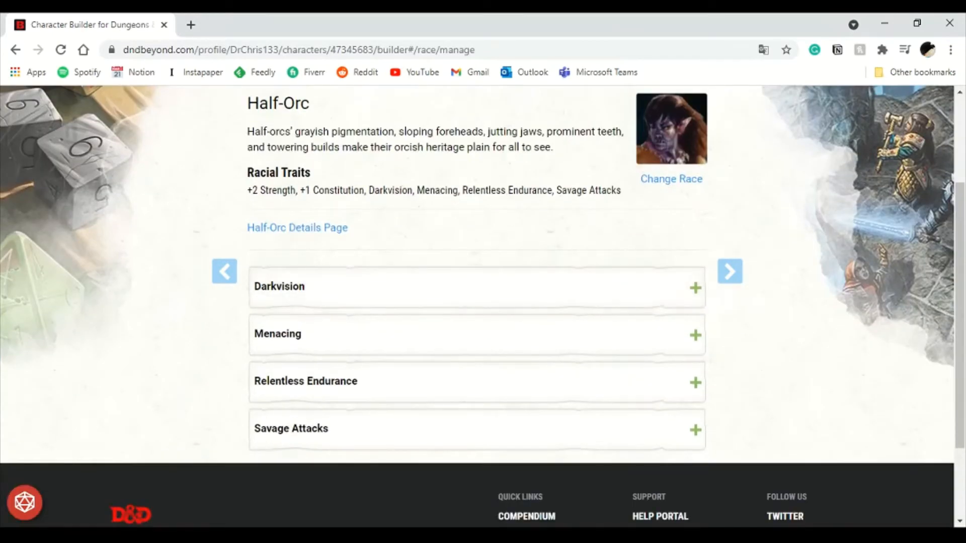
middle_click(297, 227)
click(277, 25)
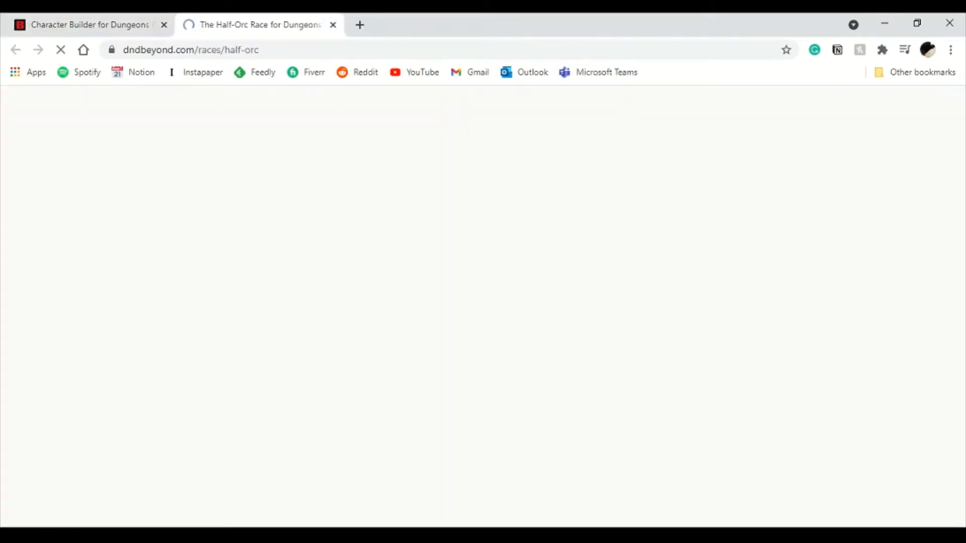
- Read the Half-Orc race details page, including its traits and the orc name lists
scroll(477, 306, down, 2)
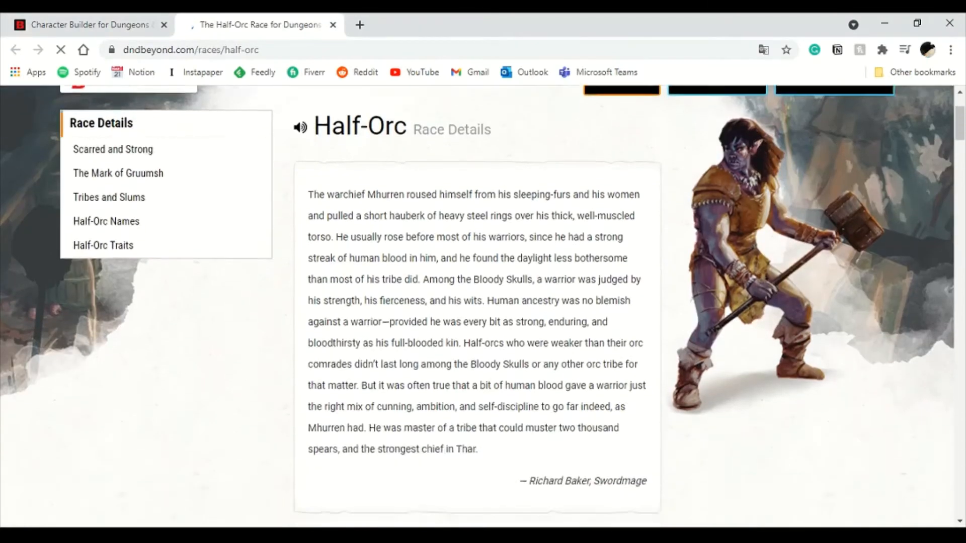
drag(327, 165, 503, 250)
click(503, 249)
scroll(503, 251, down, 6)
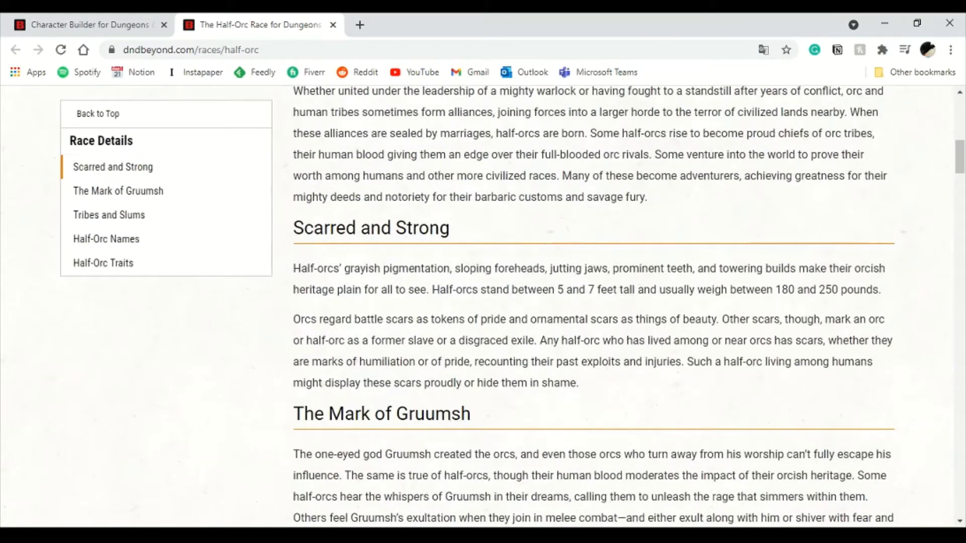
scroll(503, 302, down, 15)
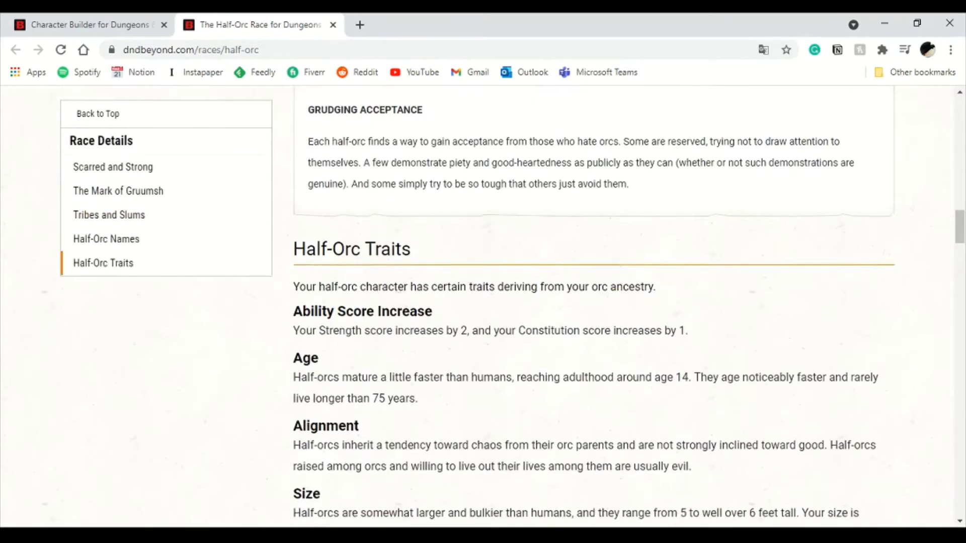
scroll(594, 307, down, 3)
scroll(594, 307, up, 1)
double_click(303, 237)
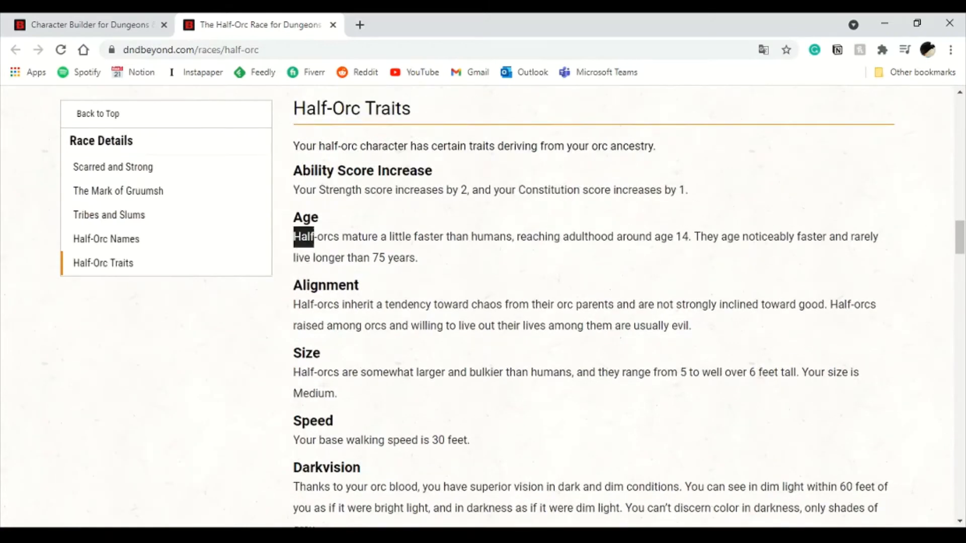
mouse_move(304, 237)
mouse_down()
mouse_move(443, 237)
mouse_move(293, 237)
mouse_up()
click(444, 251)
click(293, 239)
scroll(594, 307, up, 8)
scroll(594, 306, down, 2)
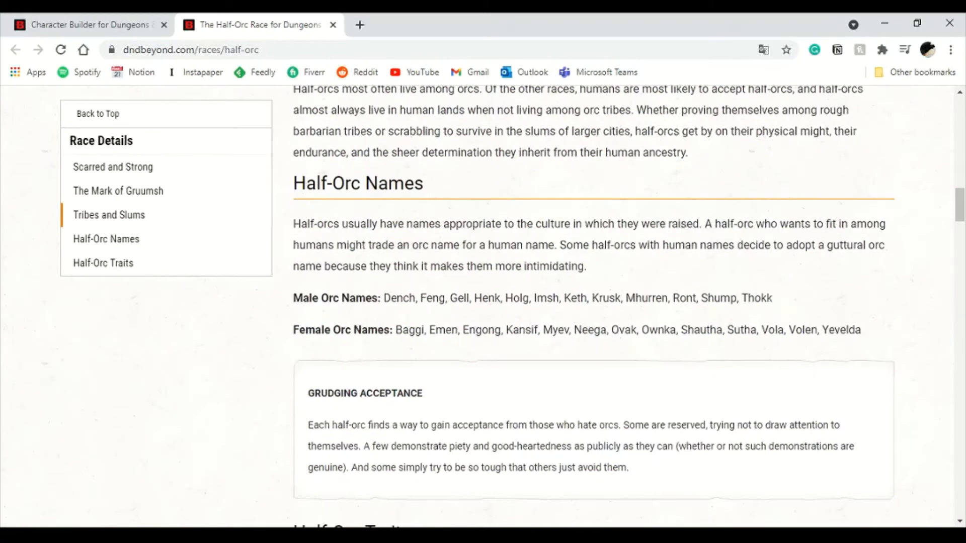
double_click(400, 298)
double_click(546, 298)
click(547, 299)
- Return to the character builder tab and continue to the class selection
click(333, 25)
scroll(478, 302, up, 3)
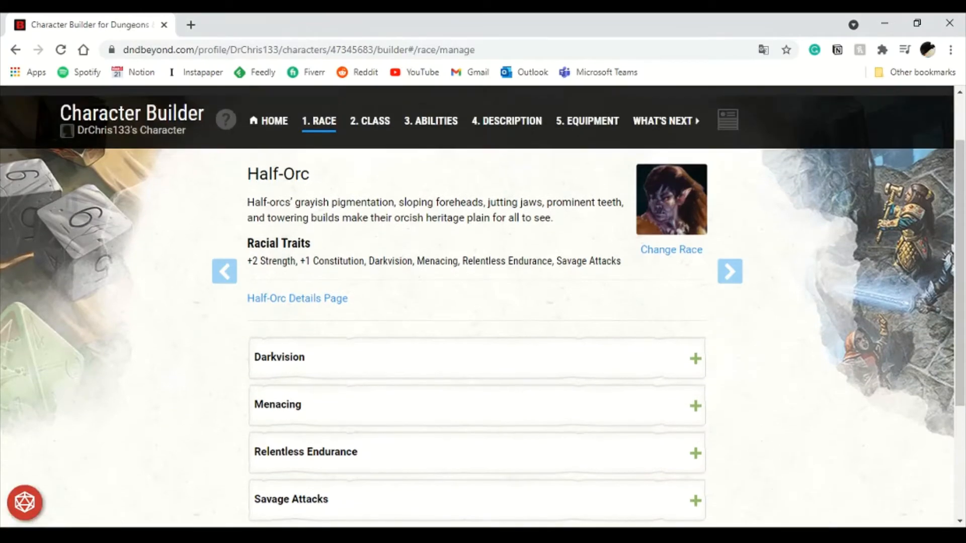
click(729, 272)
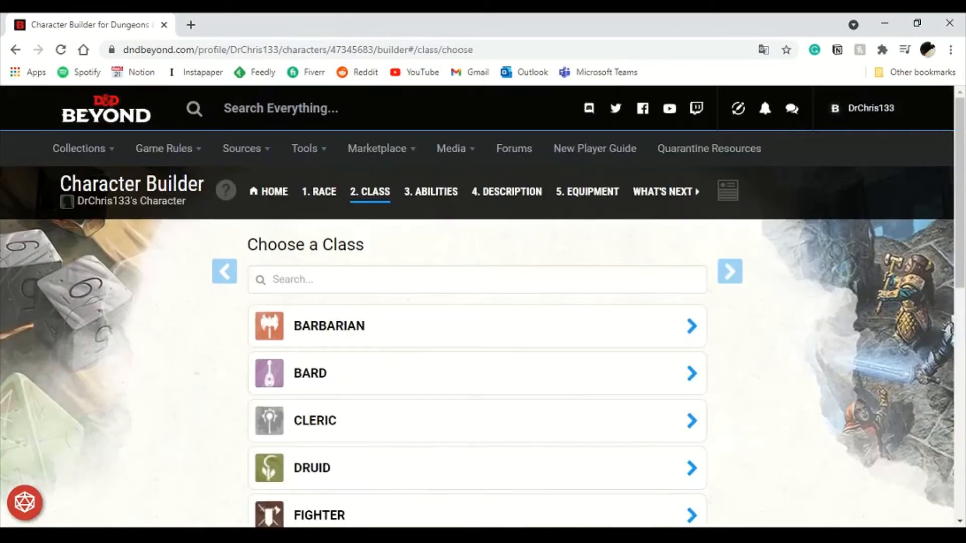
- Browse the class list and add Barbarian as the character's starting class
scroll(478, 301, down, 5)
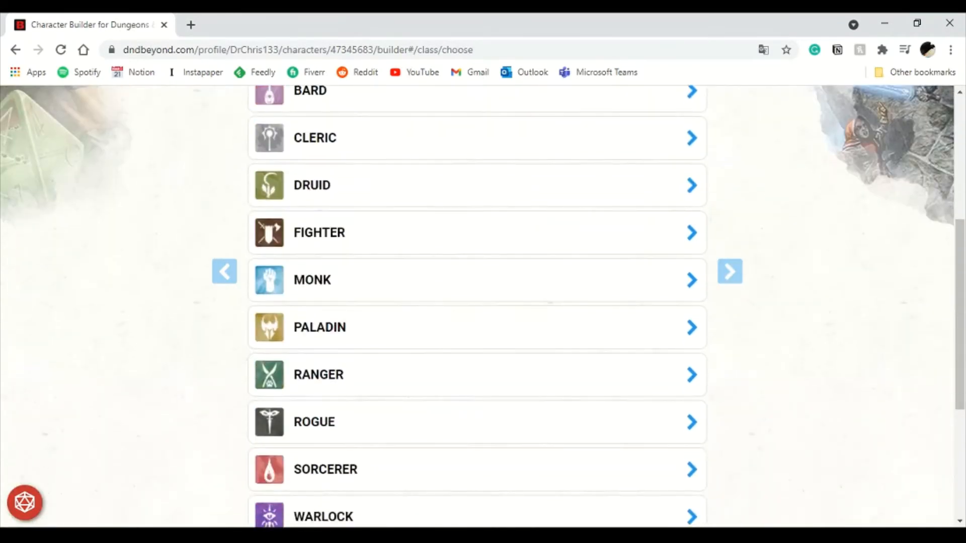
scroll(478, 301, up, 3)
scroll(478, 302, down, 5)
scroll(478, 302, up, 8)
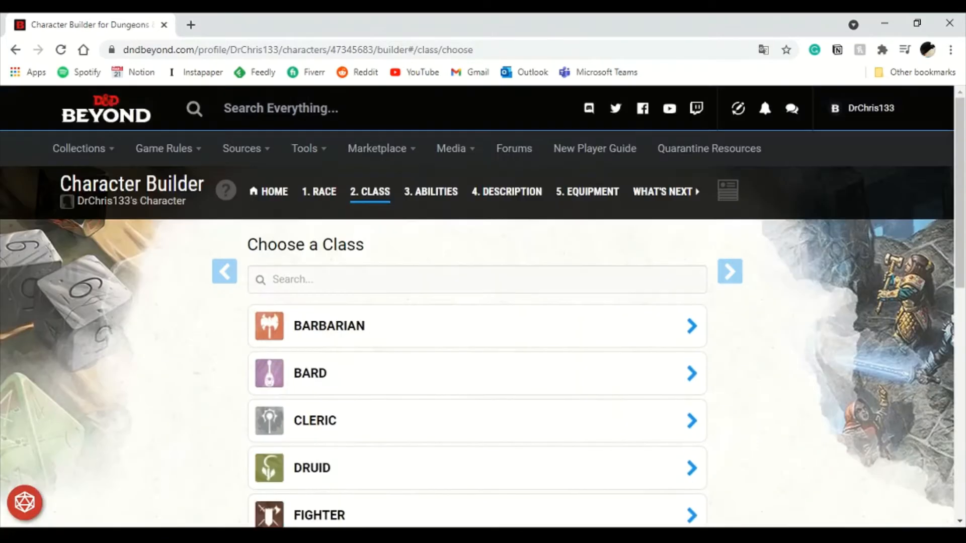
click(473, 326)
click(394, 446)
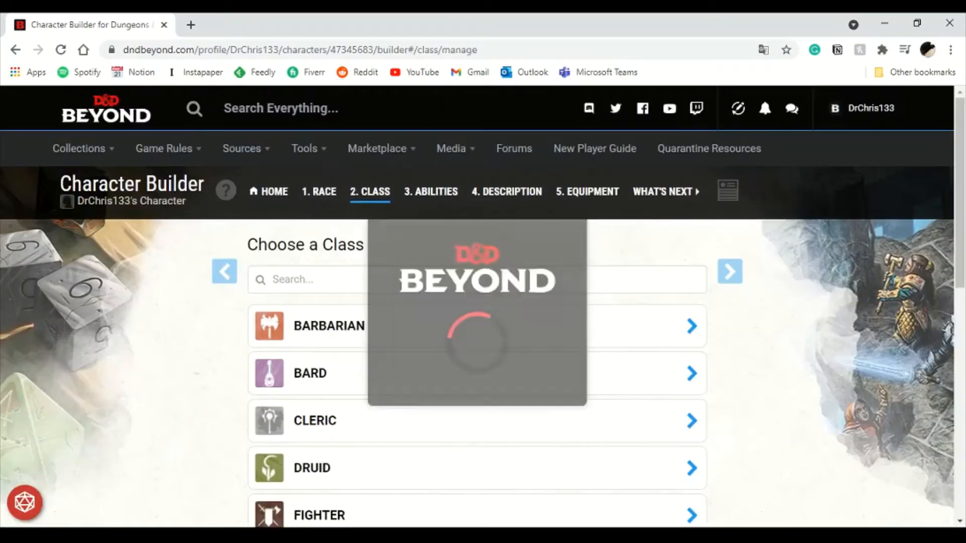
- Review the Barbarian class features listed for level 1
scroll(478, 302, down, 3)
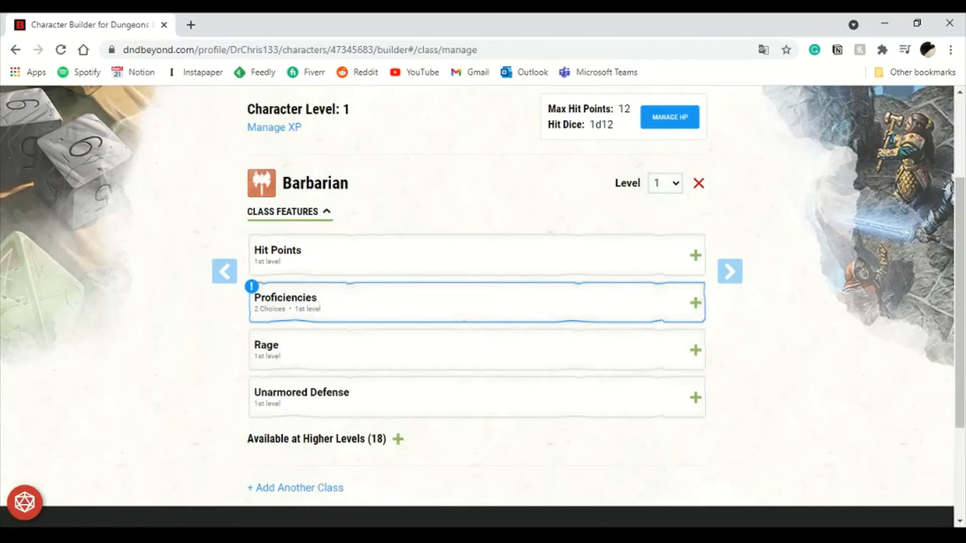
scroll(477, 302, down, 2)
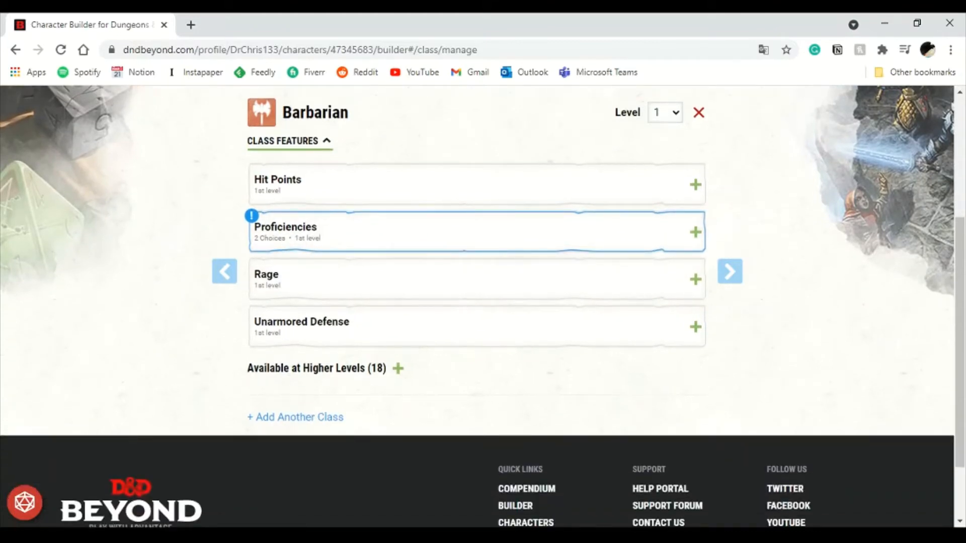
scroll(478, 302, up, 3)
scroll(478, 301, down, 4)
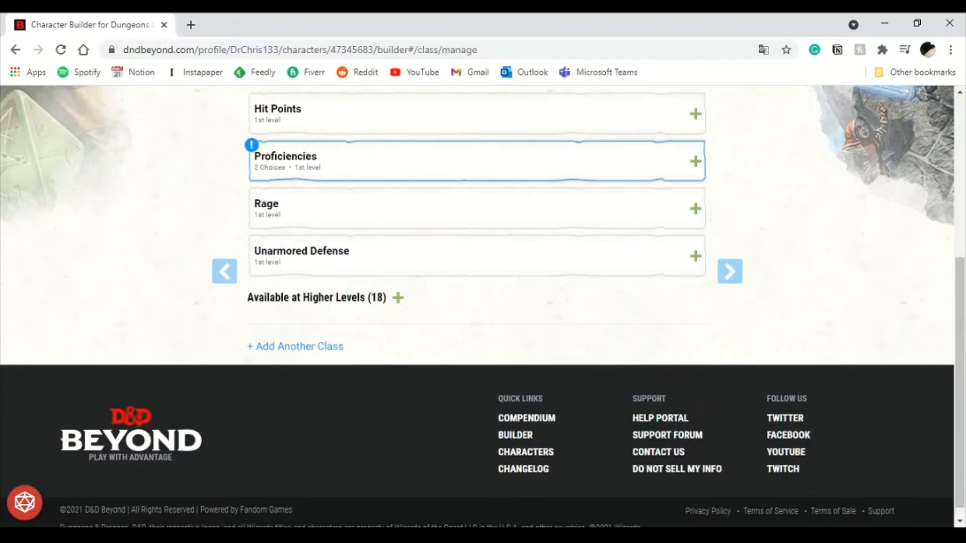
- Start adding another class and preview the Bard class details, then close the preview
click(295, 347)
scroll(478, 302, up, 4)
click(453, 404)
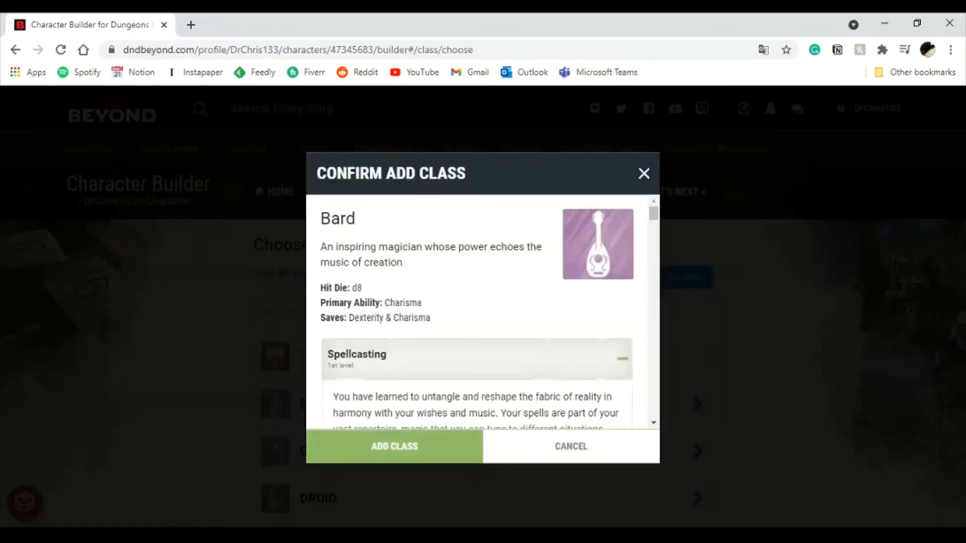
scroll(477, 312, down, 8)
scroll(477, 312, up, 8)
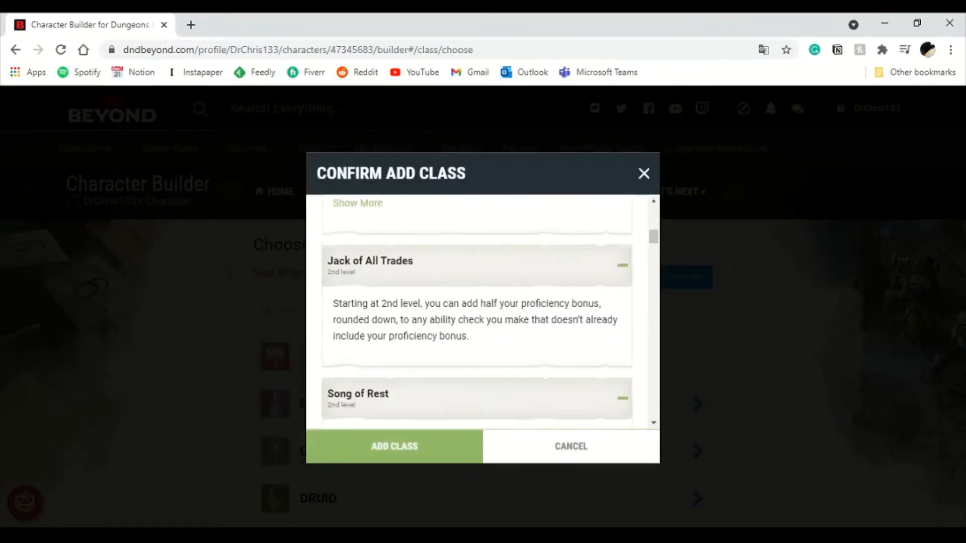
scroll(477, 312, down, 10)
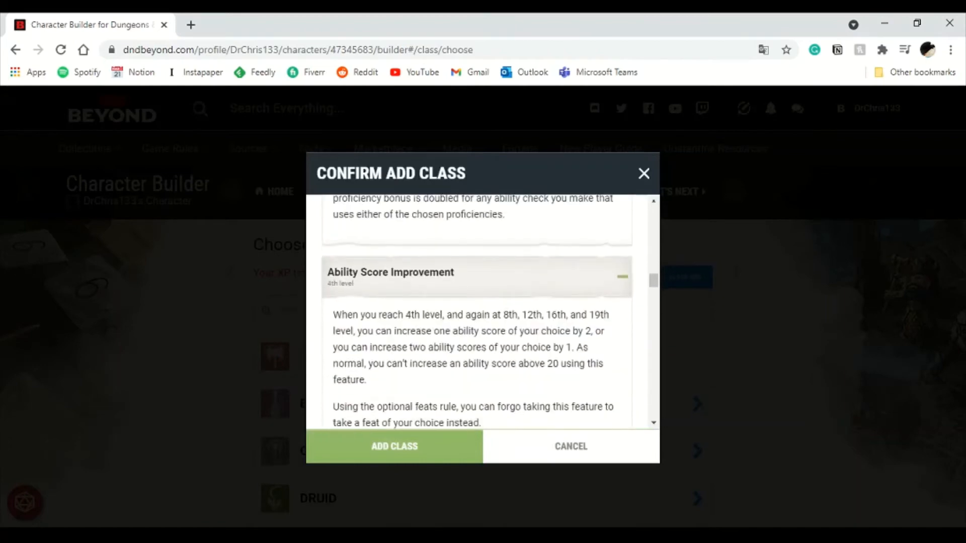
key(Escape)
- Browse the remaining classes and cancel adding another class
scroll(476, 302, down, 4)
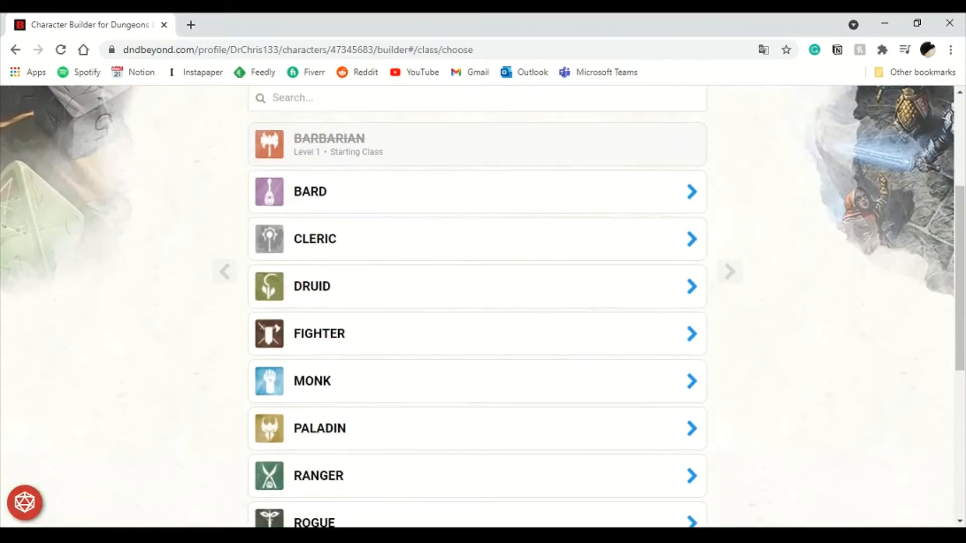
scroll(477, 302, down, 7)
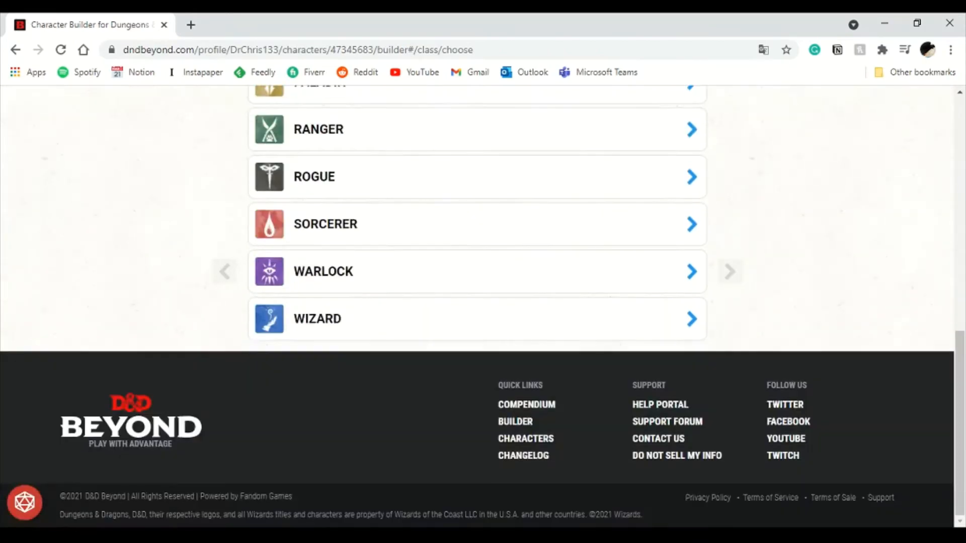
scroll(477, 302, up, 11)
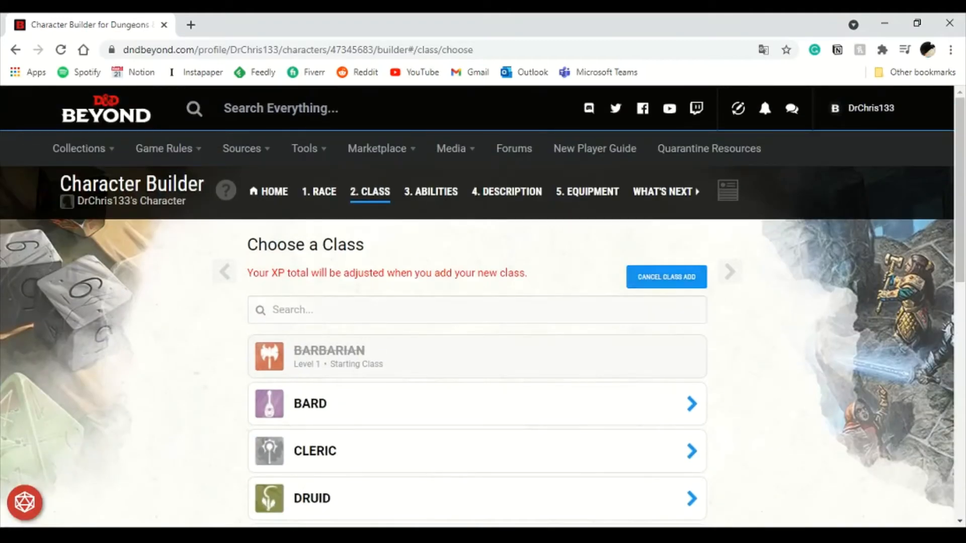
scroll(476, 302, down, 1)
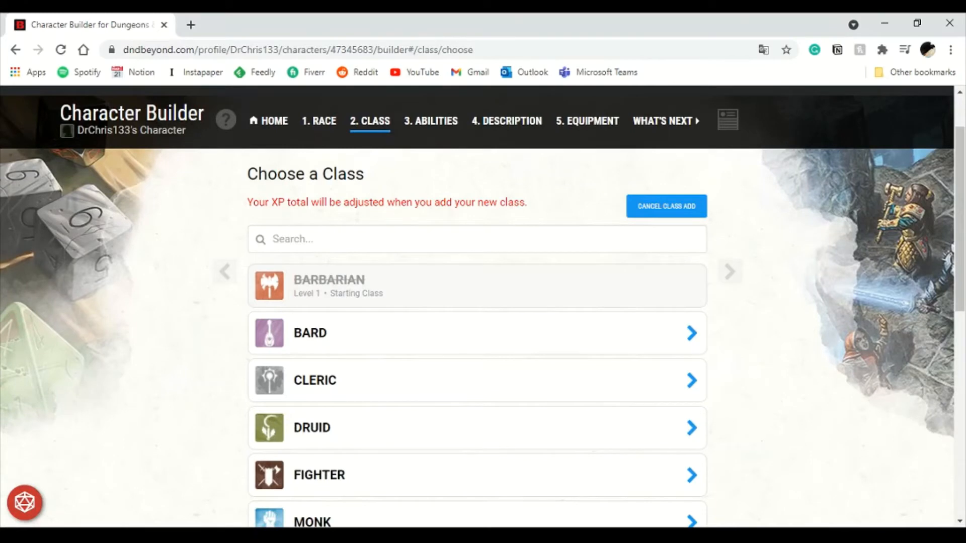
scroll(477, 302, down, 3)
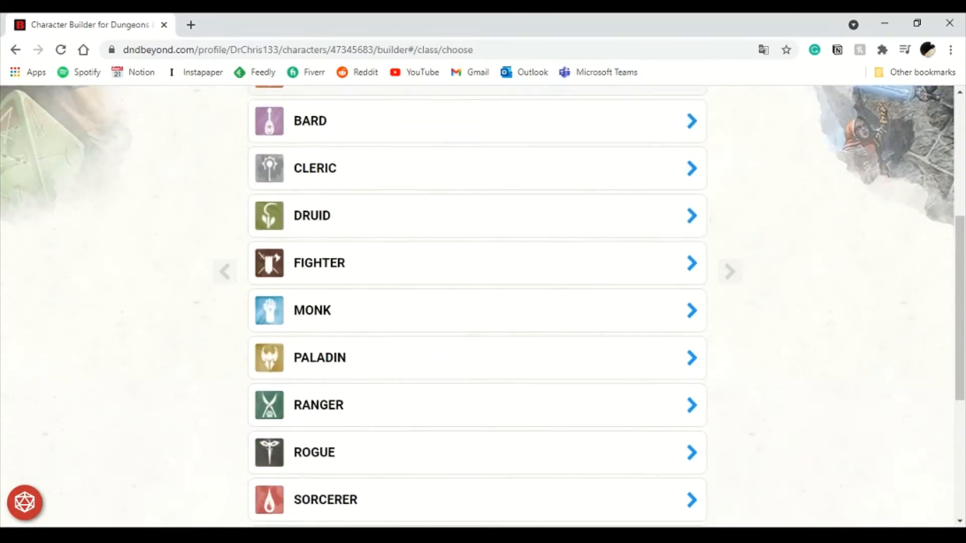
scroll(476, 302, up, 4)
scroll(476, 302, down, 5)
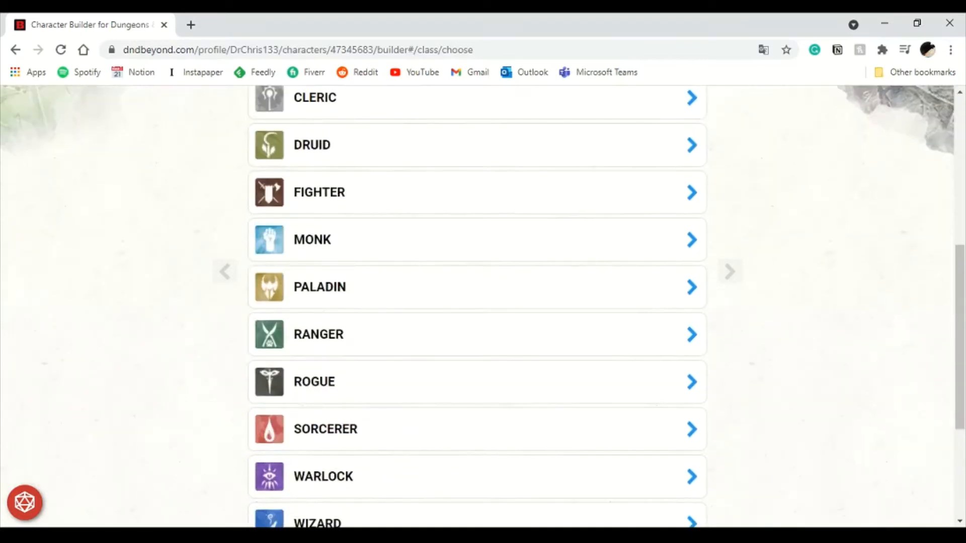
scroll(477, 302, up, 5)
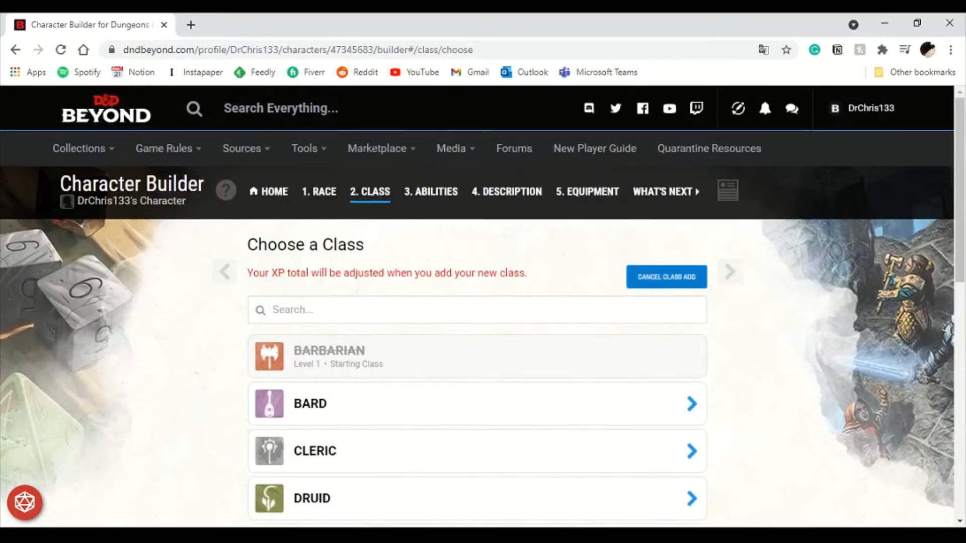
click(666, 276)
- Expand the Barbarian Proficiencies feature to view its details, then collapse it
scroll(476, 302, down, 3)
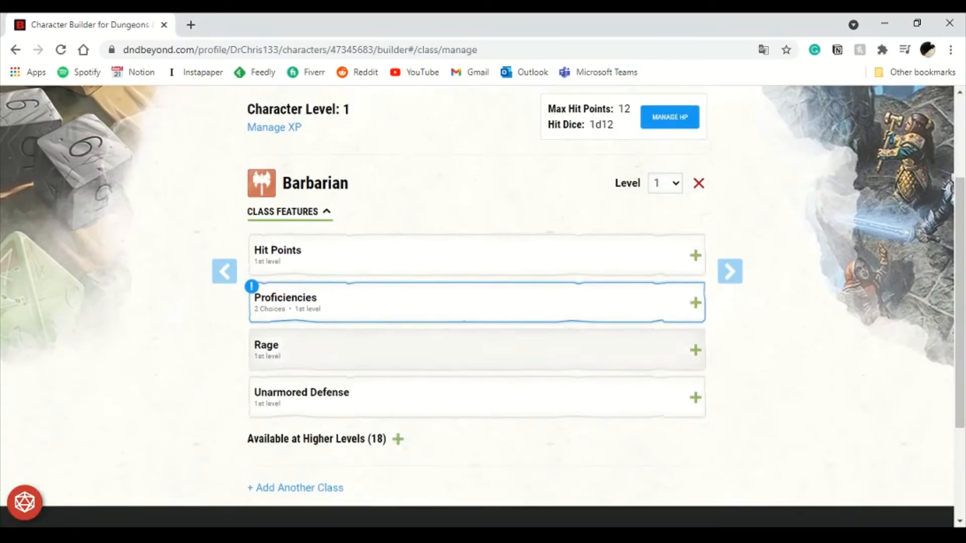
click(477, 302)
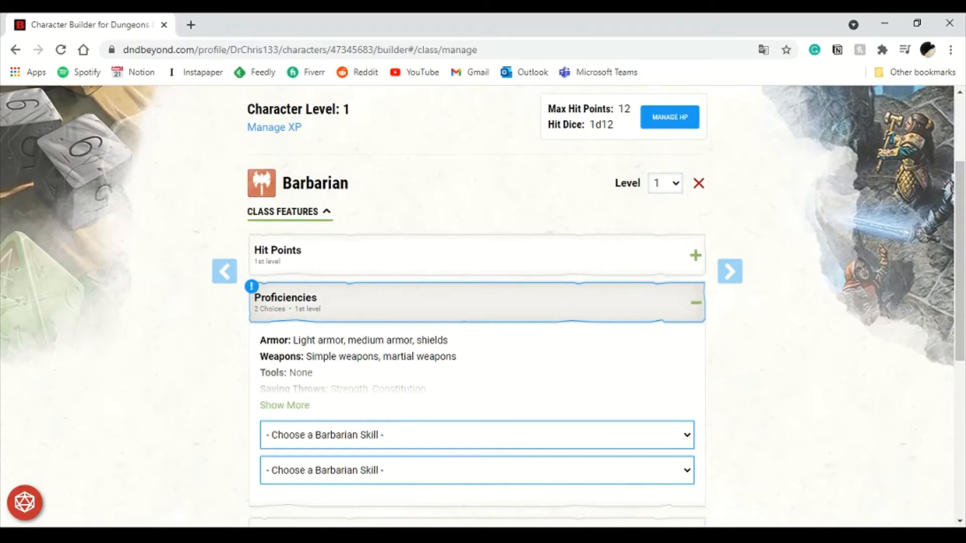
scroll(477, 302, down, 3)
scroll(477, 301, up, 2)
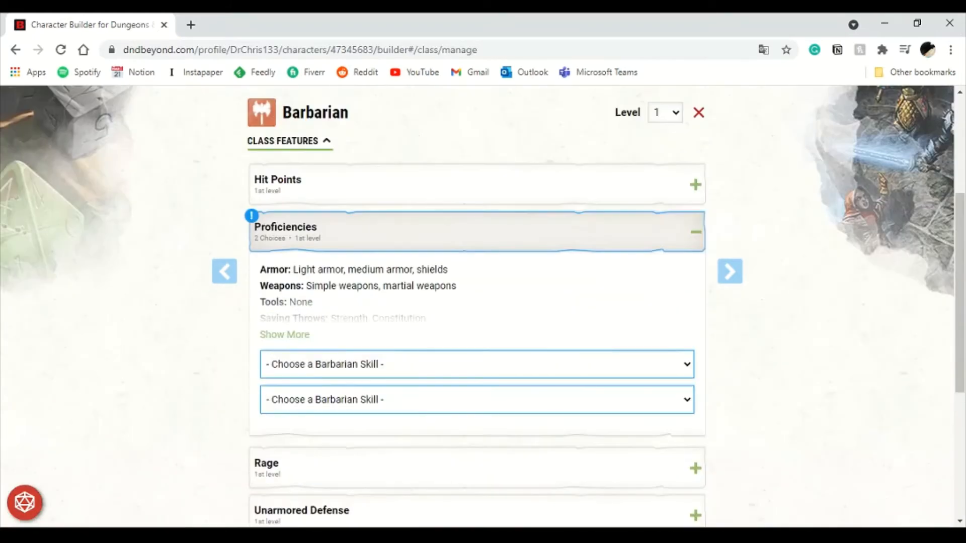
click(477, 232)
scroll(477, 232, up, 3)
scroll(477, 302, down, 2)
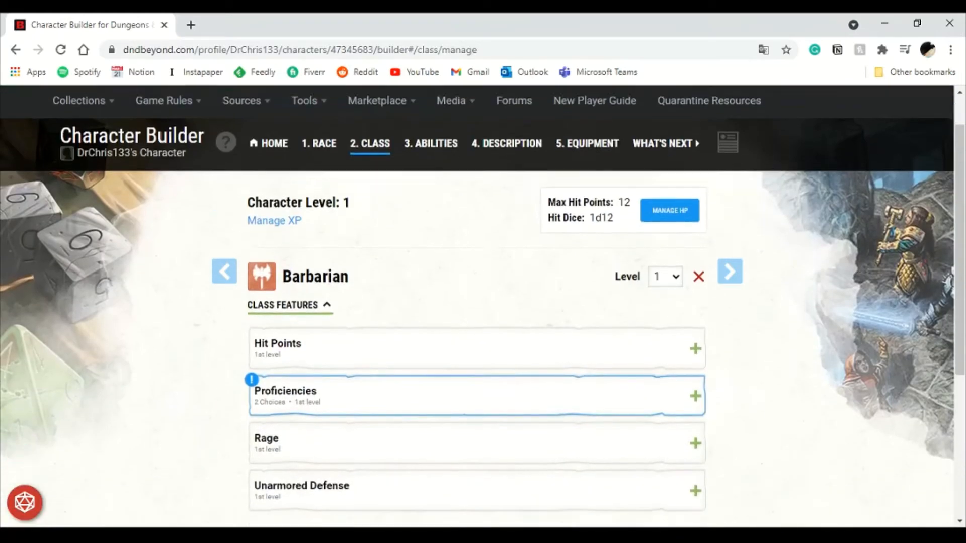
scroll(477, 302, down, 1)
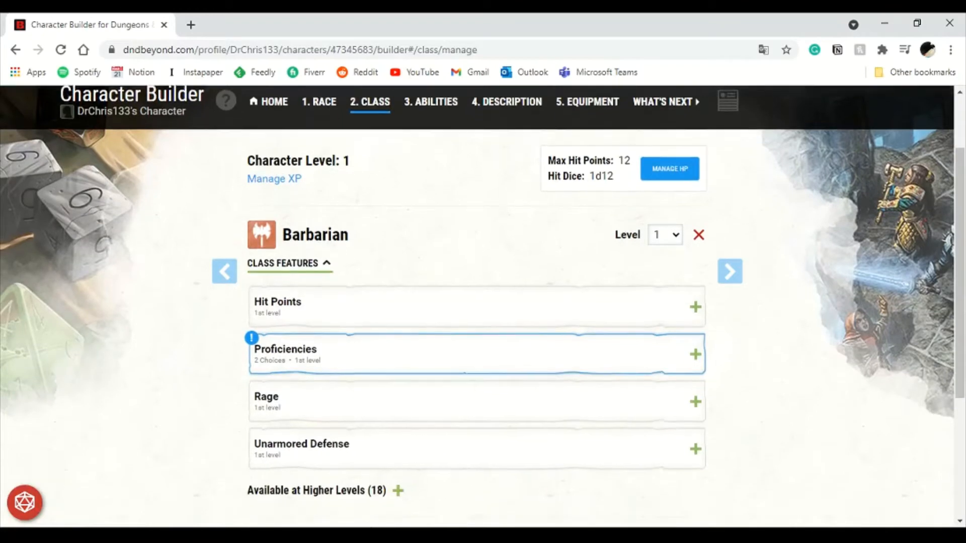
- Choose Athletics and Perception as the Barbarian's two skill proficiencies
click(477, 302)
scroll(477, 302, down, 2)
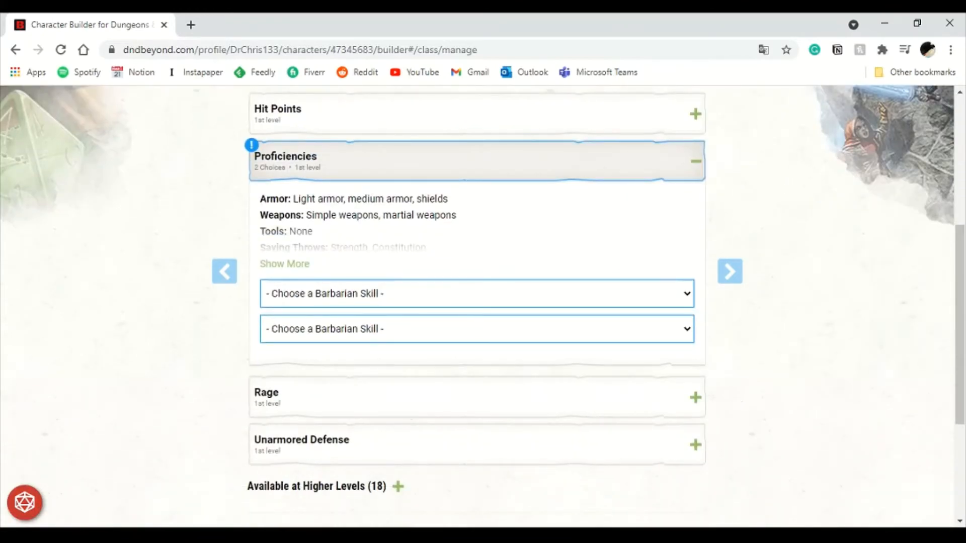
click(311, 340)
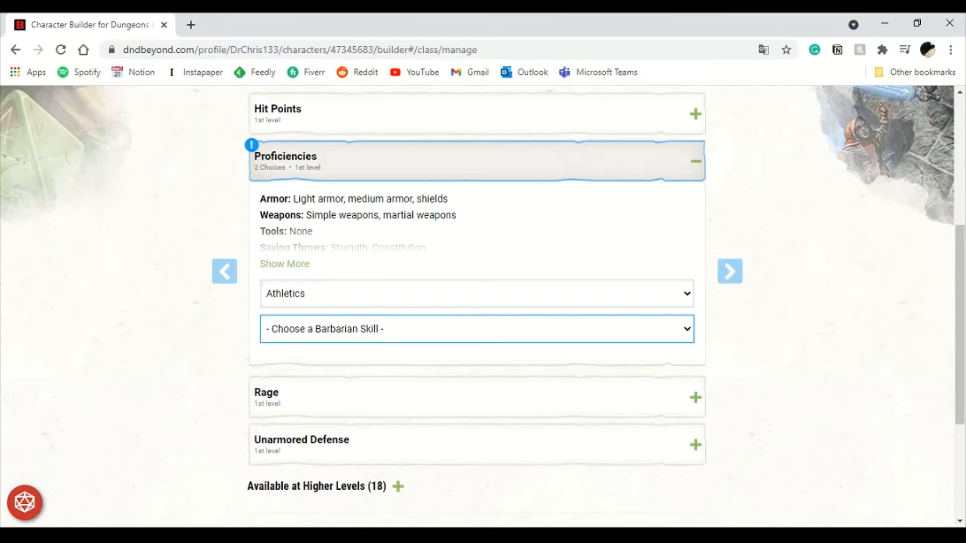
click(312, 410)
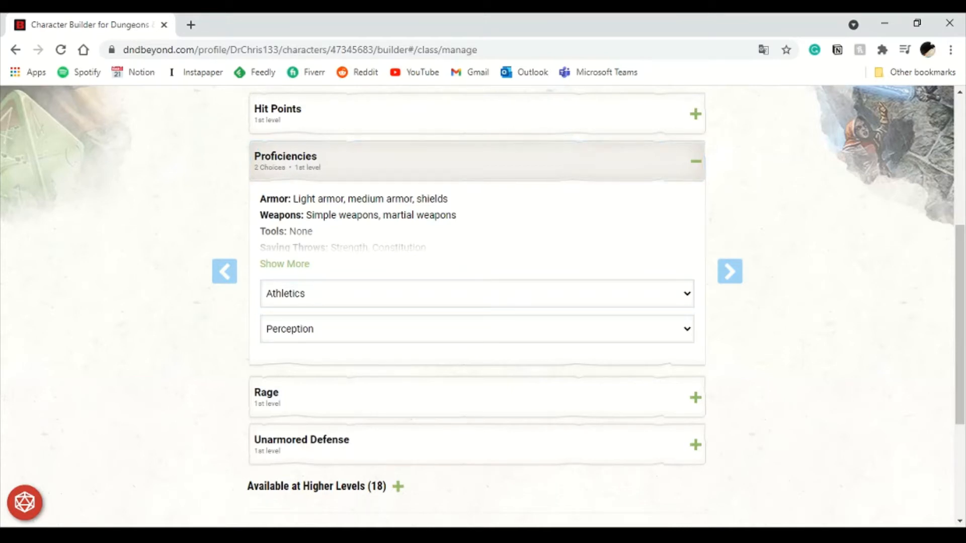
click(477, 162)
scroll(477, 307, up, 6)
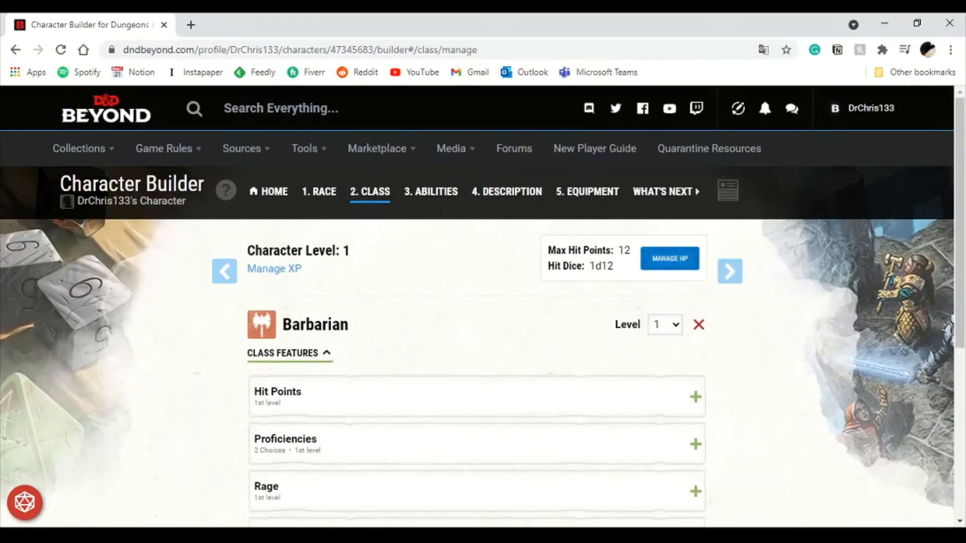
- Open the hit point management dialog and close it without changes
click(670, 258)
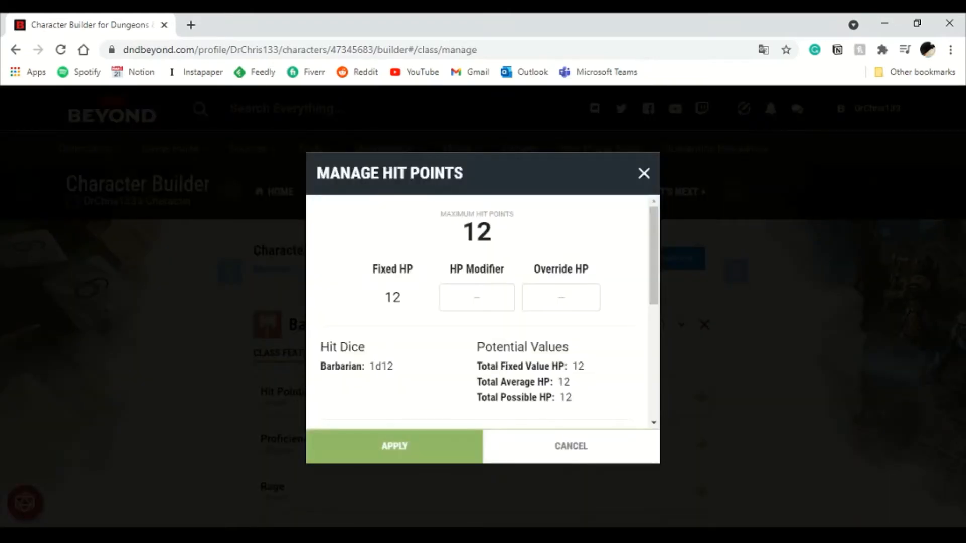
double_click(392, 298)
click(472, 297)
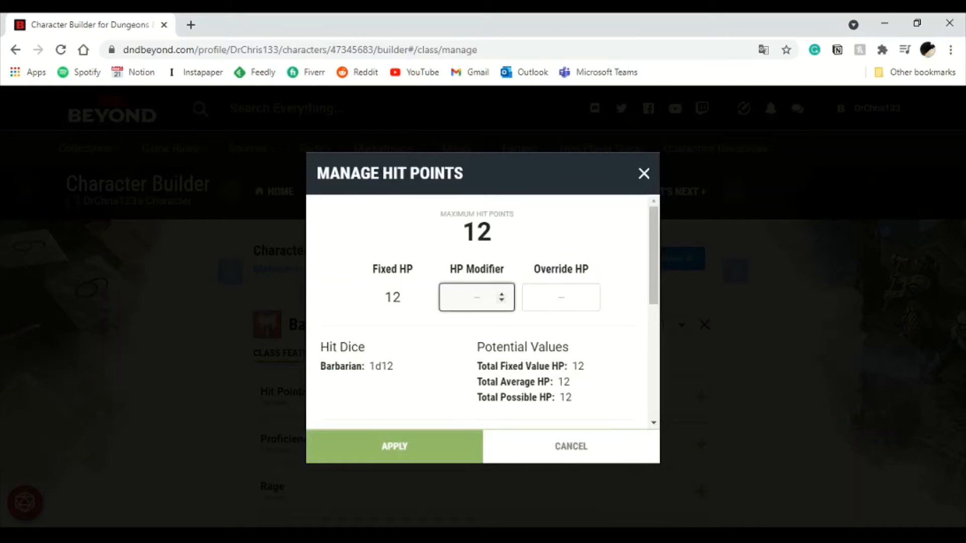
key(Escape)
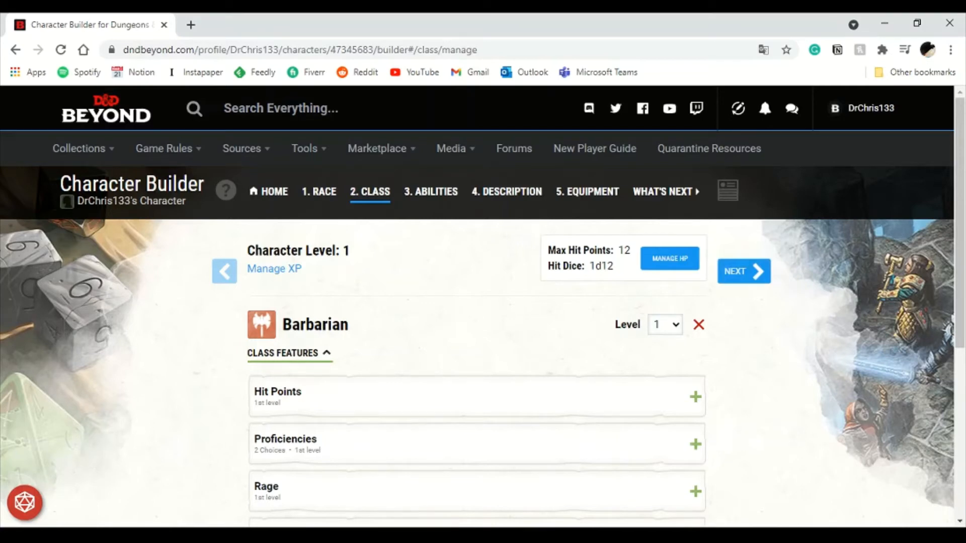
- Move to the Abilities step and choose Point Buy as the ability score generation method
click(743, 271)
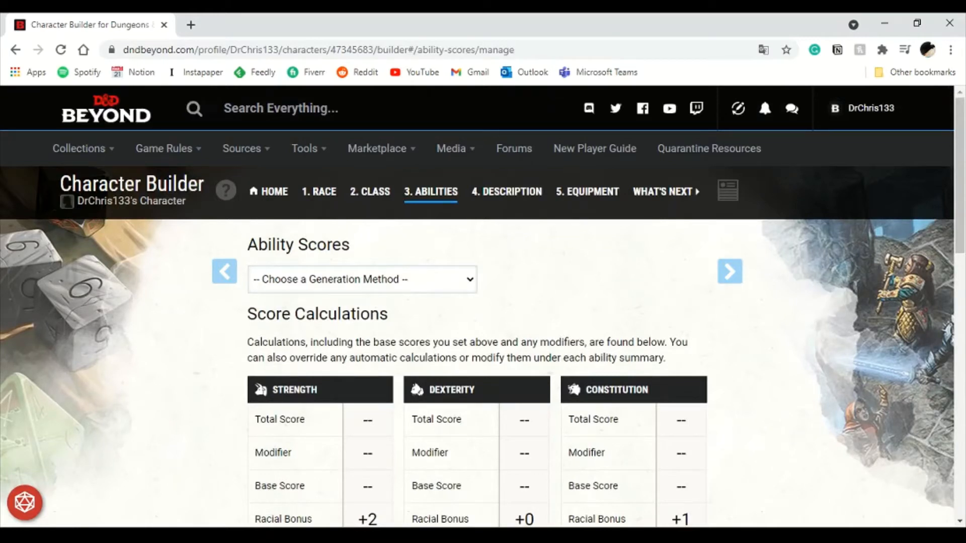
click(312, 342)
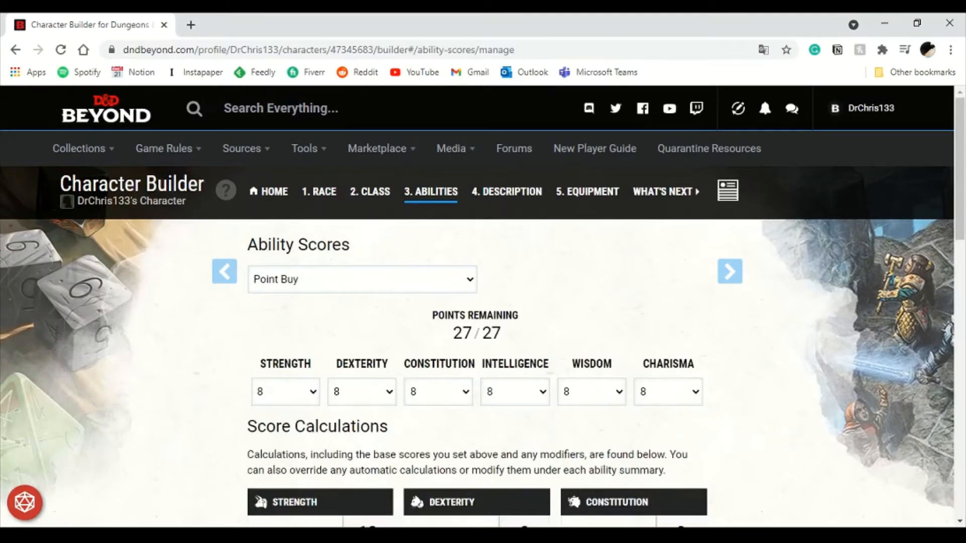
click(302, 315)
click(302, 343)
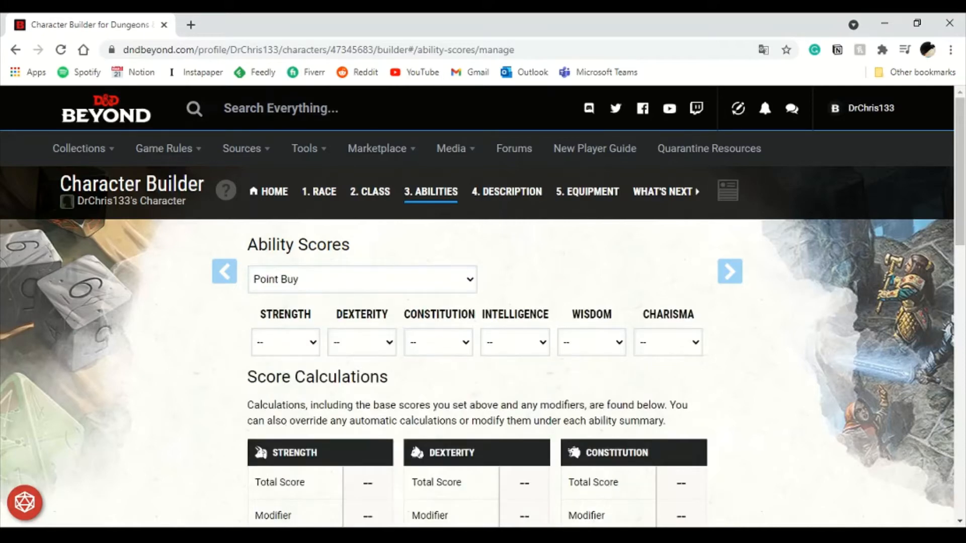
- Set the Strength, Constitution and Dexterity base scores to 15 each using point buy
scroll(477, 322, down, 3)
double_click(462, 192)
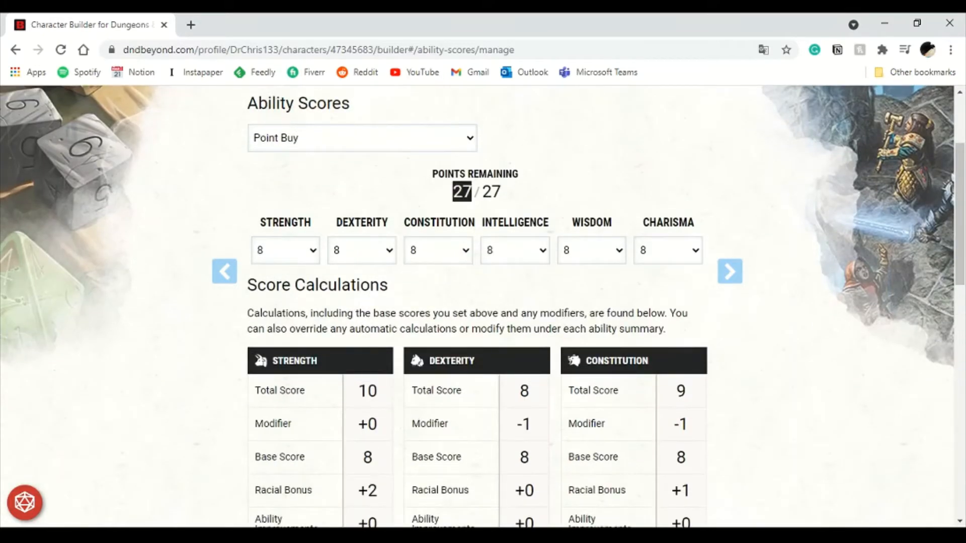
double_click(491, 192)
click(491, 192)
click(286, 250)
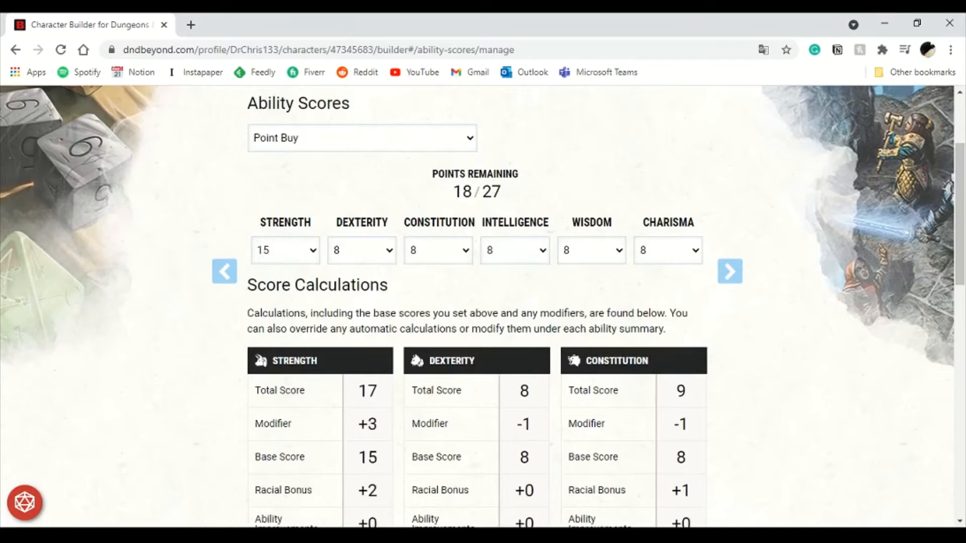
click(438, 251)
scroll(477, 306, up, 2)
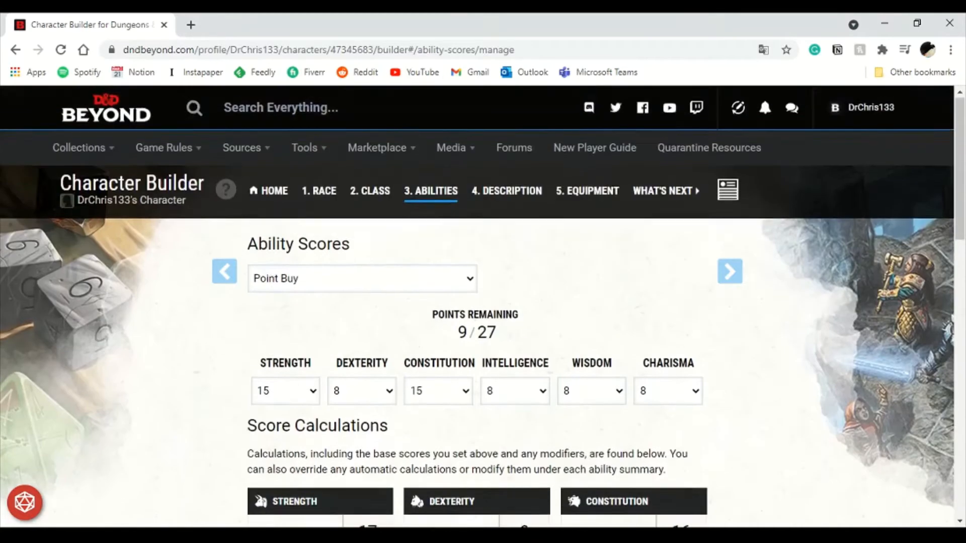
scroll(476, 307, down, 1)
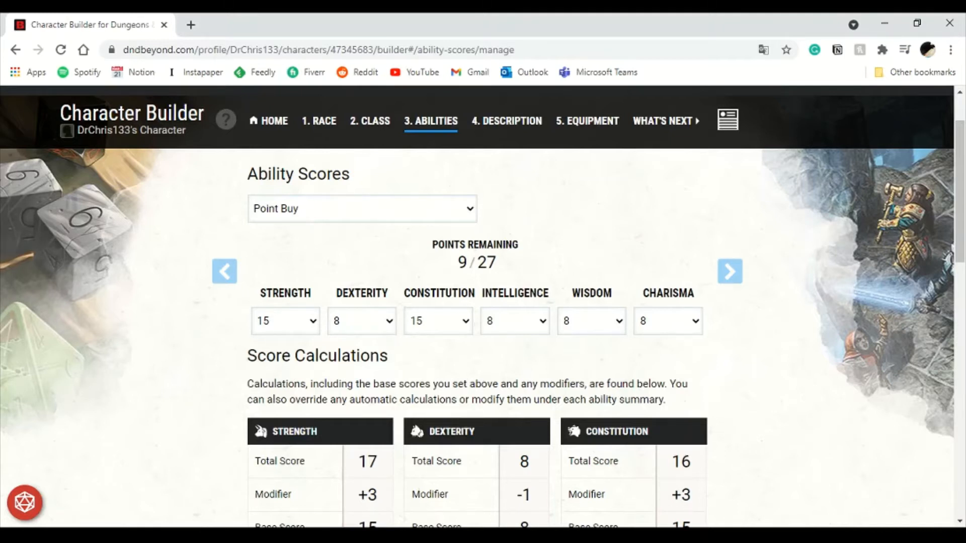
click(362, 457)
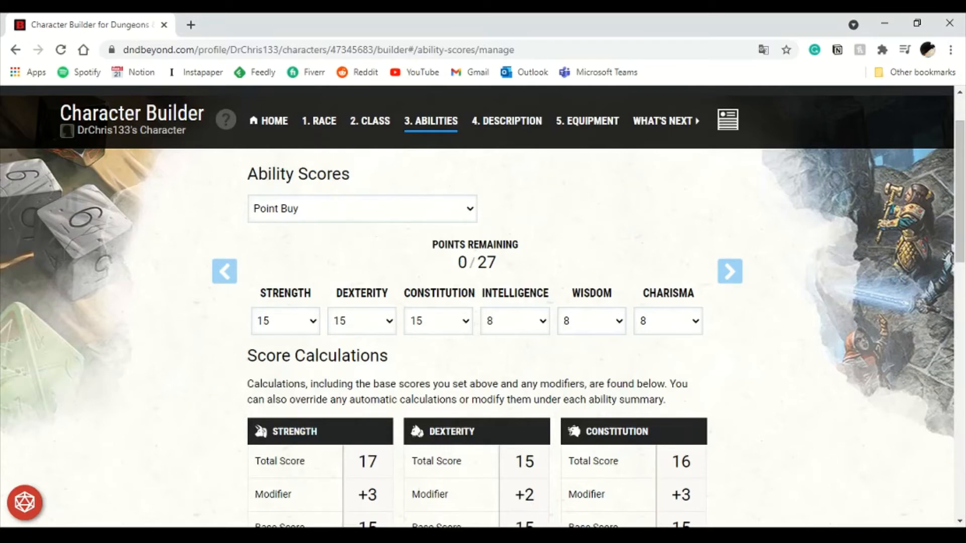
double_click(361, 293)
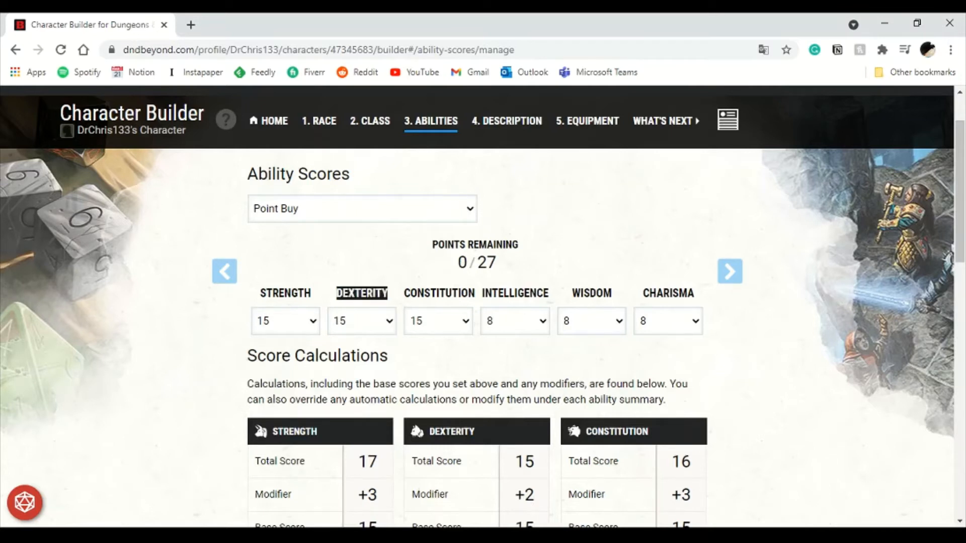
drag(258, 294, 475, 293)
click(474, 293)
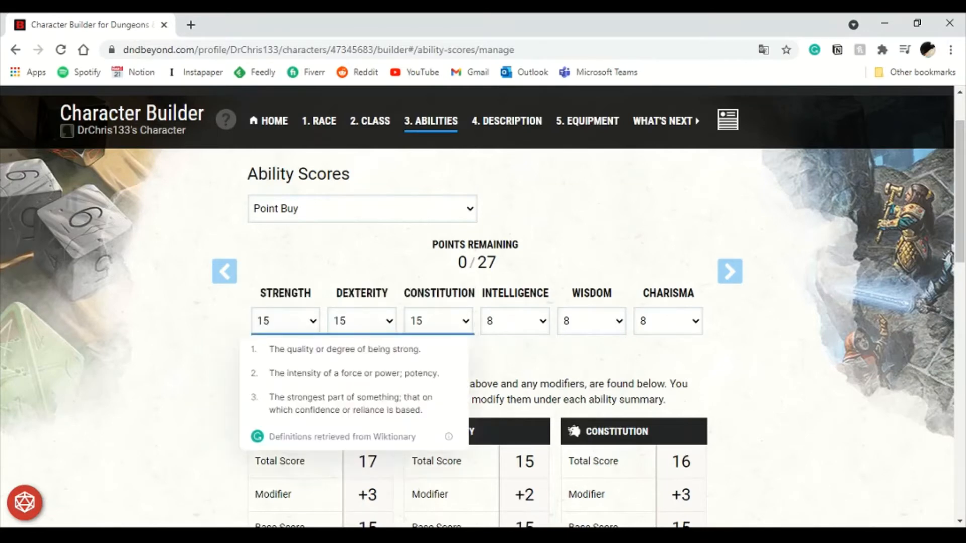
scroll(474, 302, down, 1)
double_click(515, 223)
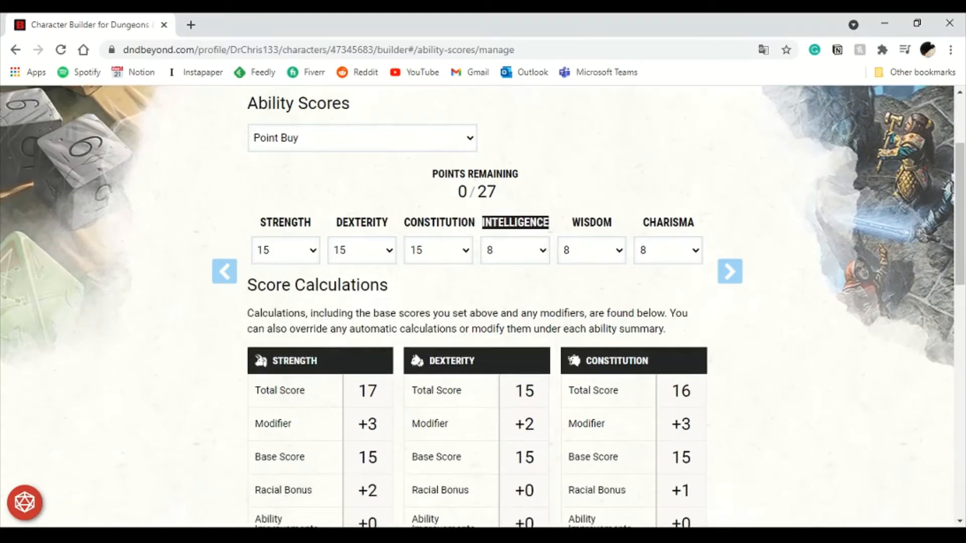
drag(515, 222, 674, 222)
click(674, 222)
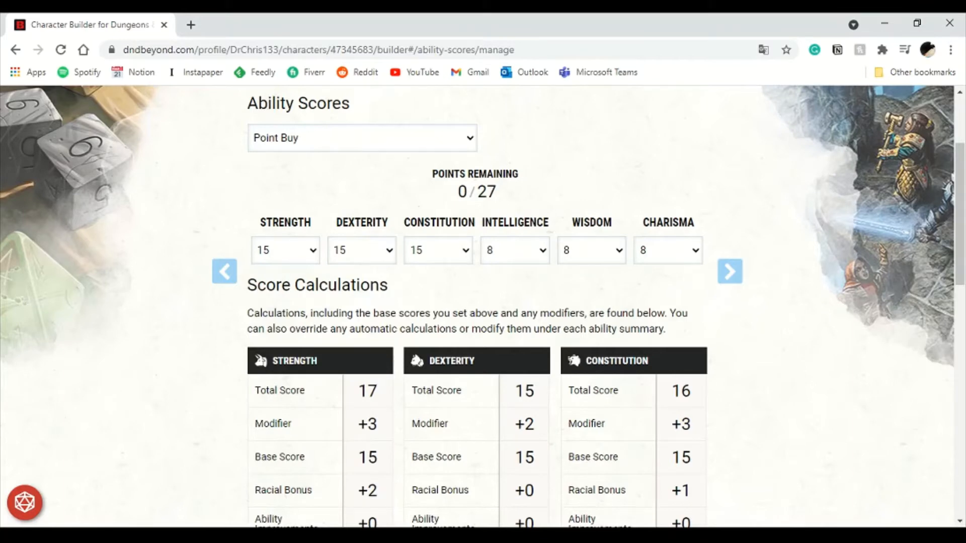
- Move to the Description step and name the character Dabby Dabbynson
click(739, 272)
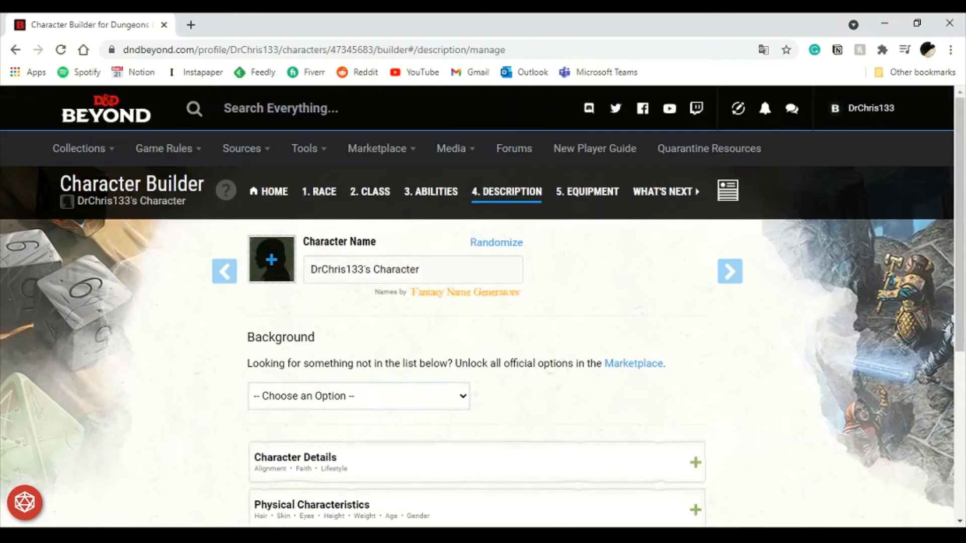
triple_click(372, 269)
text(Dag)
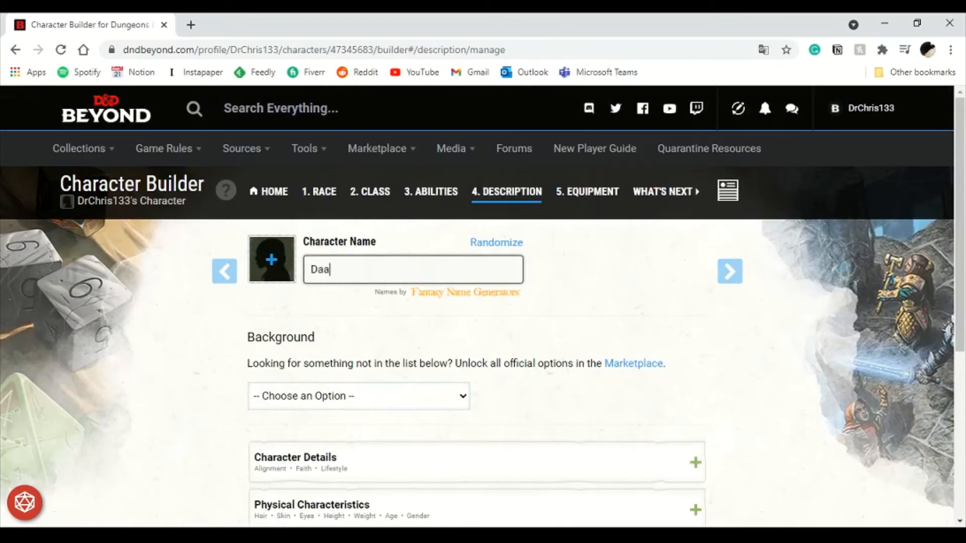
key(BackSpace)
text(bby Dabbynson)
- Pick the fourth Half-Orc portrait as the character's portrait and apply it
click(272, 259)
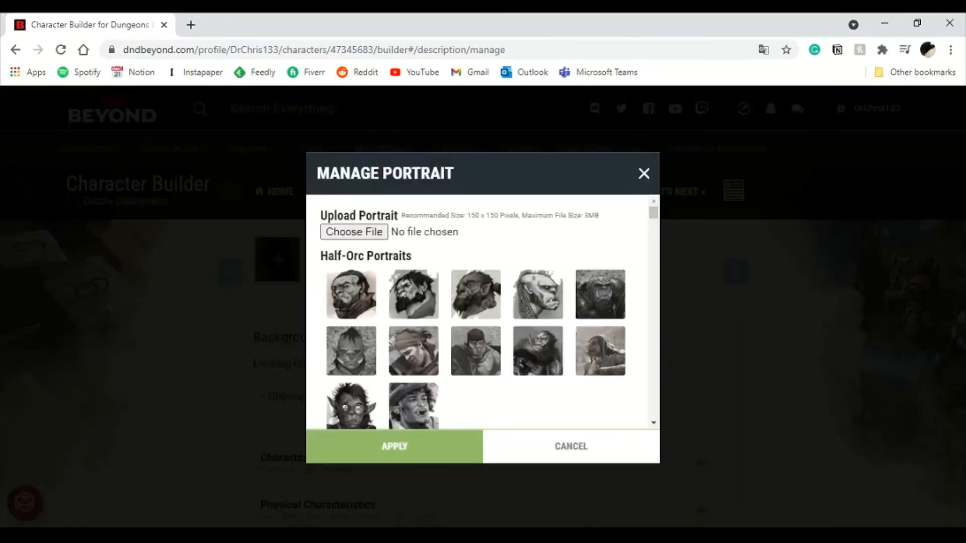
click(538, 294)
click(395, 447)
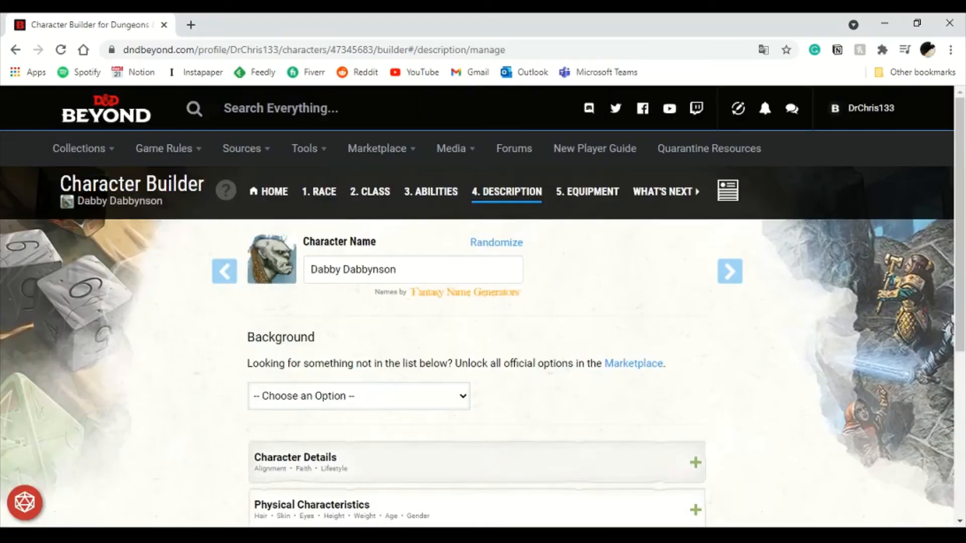
- Visit the Home step and return to the Description step to review its sections
scroll(477, 307, down, 2)
scroll(477, 307, up, 2)
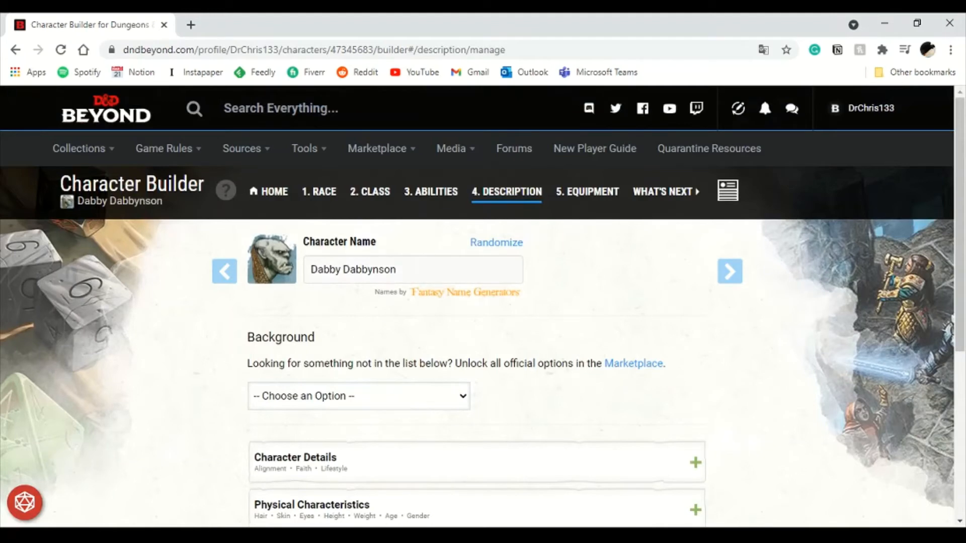
triple_click(370, 269)
click(273, 191)
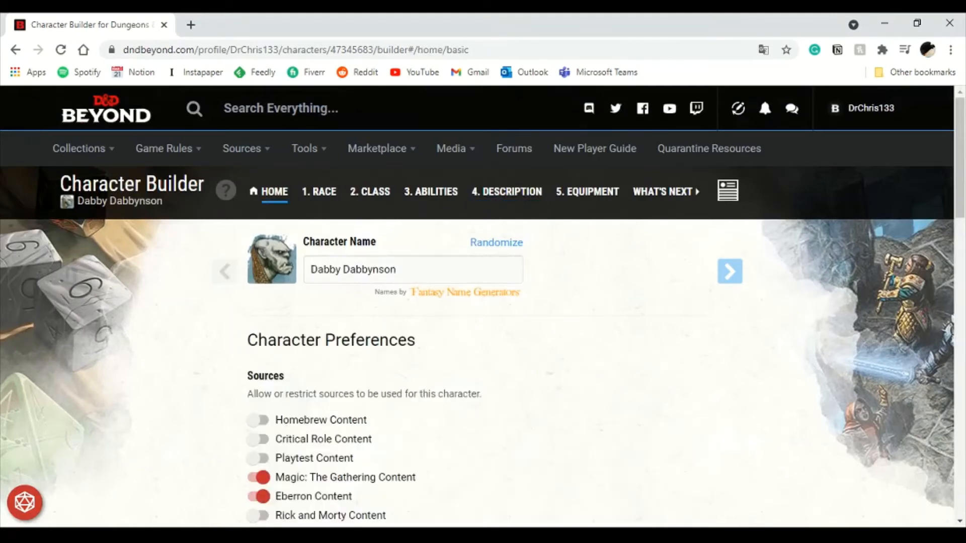
click(507, 191)
scroll(477, 307, down, 3)
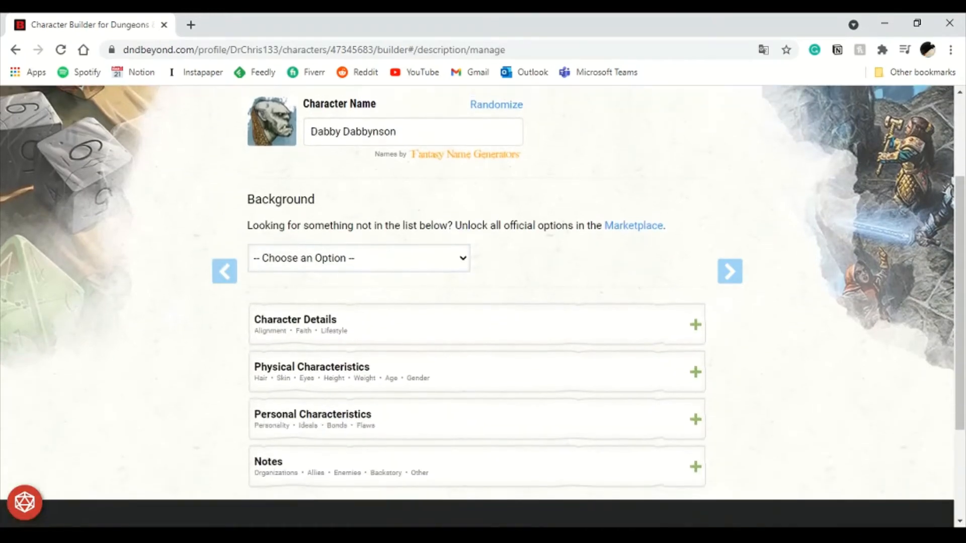
scroll(477, 307, up, 3)
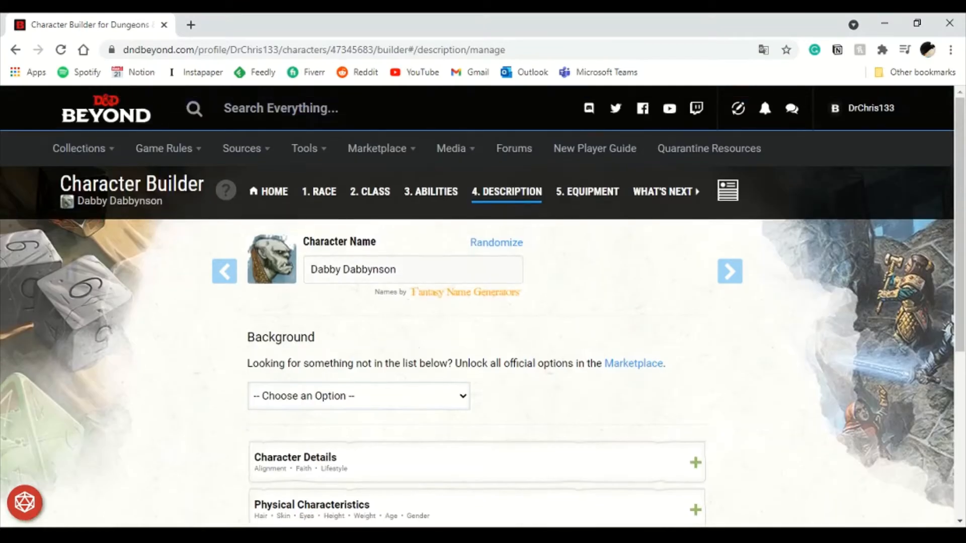
scroll(477, 307, down, 2)
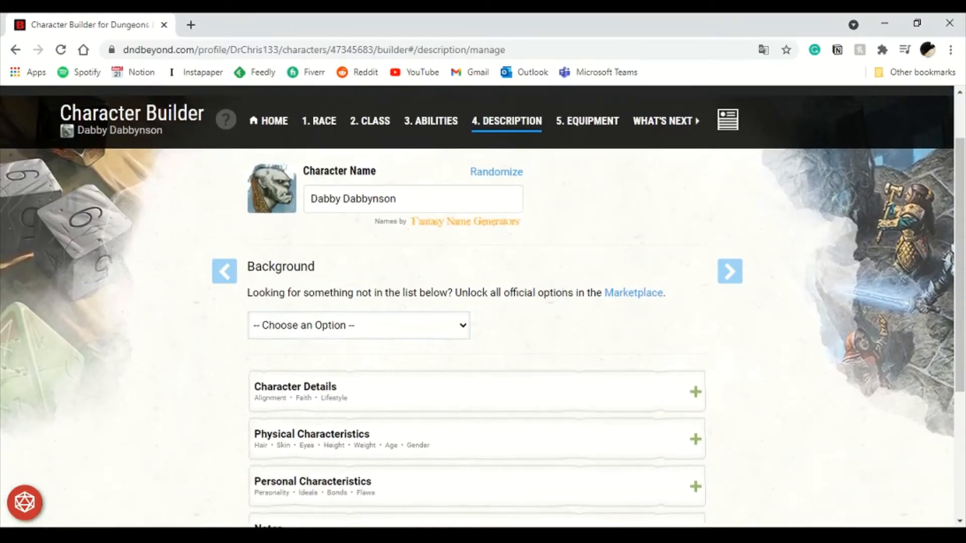
- Try a randomized character name, then restore the name Dabby Dabbynson
click(497, 172)
click(528, 391)
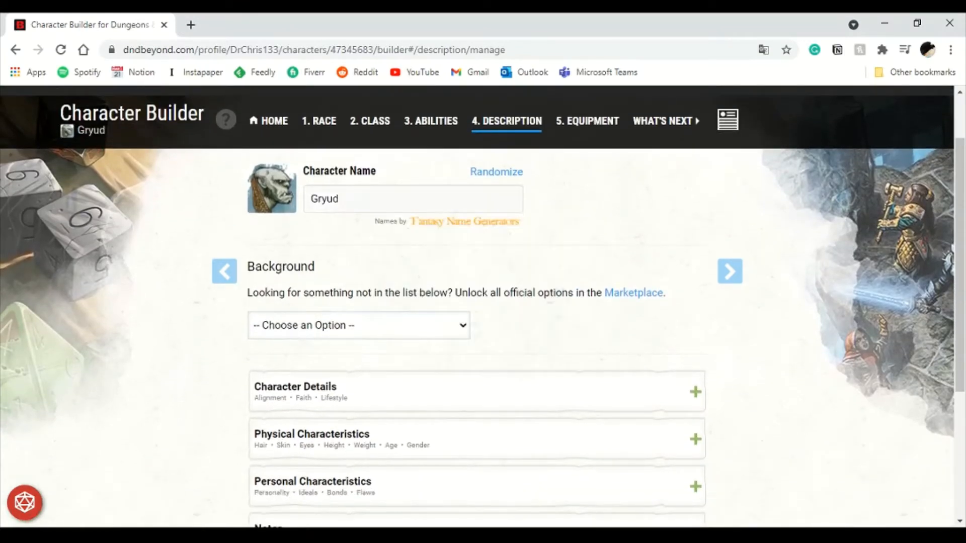
double_click(325, 198)
text(Dabb)
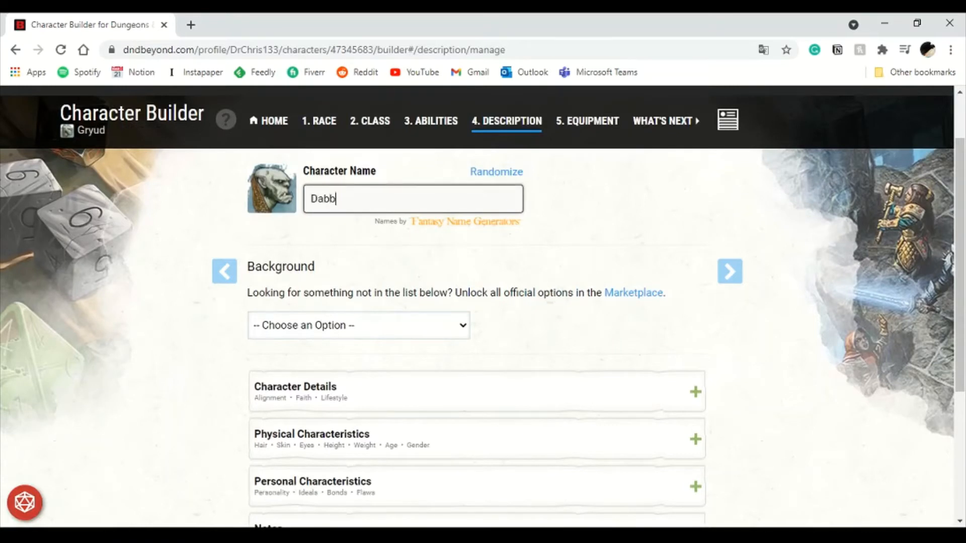
text(y Dabbynson)
- Expand Character Details and set the alignment to Chaotic Neutral
click(578, 322)
scroll(579, 322, down, 1)
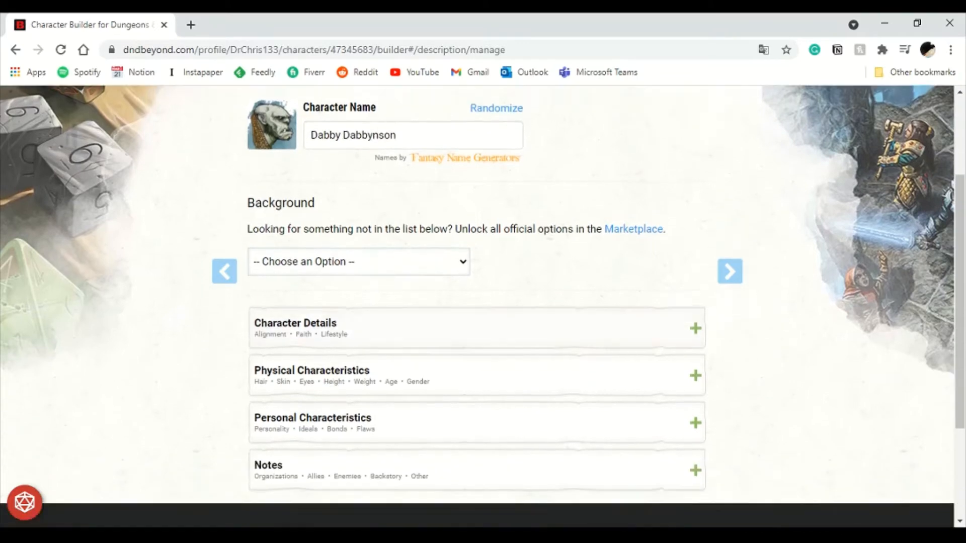
scroll(478, 322, down, 3)
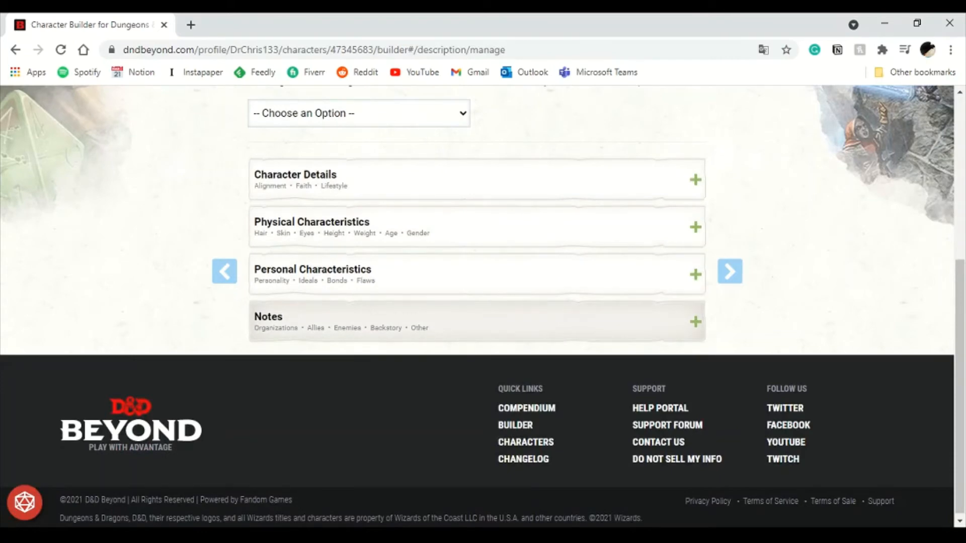
scroll(478, 302, up, 3)
scroll(478, 302, down, 2)
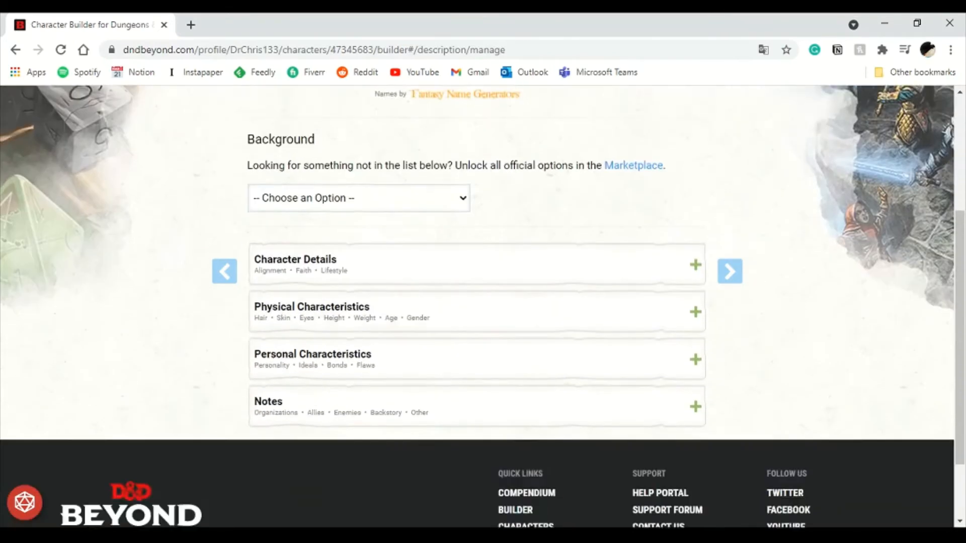
click(478, 253)
scroll(477, 302, down, 3)
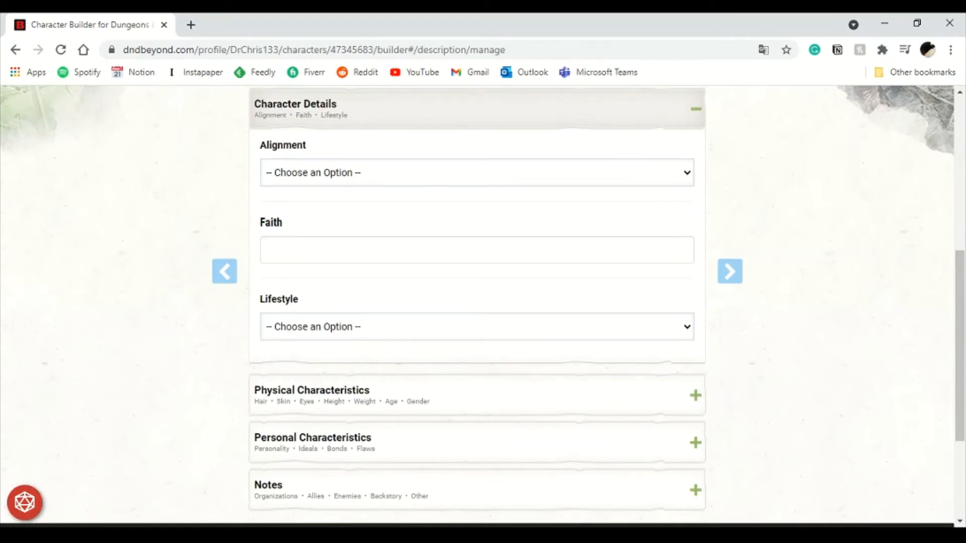
click(312, 272)
drag(260, 202, 549, 219)
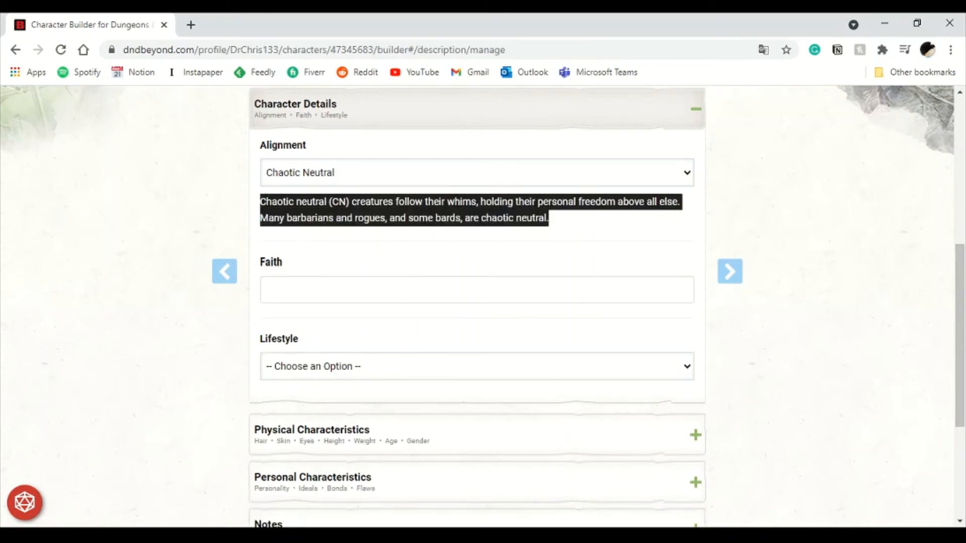
- Enter The Great Spaghetti Monster as the faith and choose the Aristocratic (10GP minimum) lifestyle
click(477, 290)
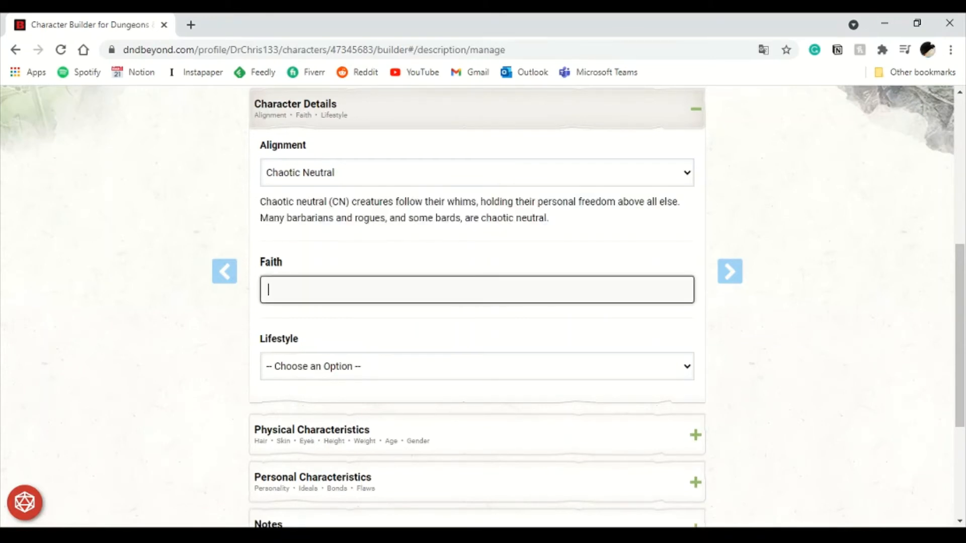
text(The Great Spaghetti Mo)
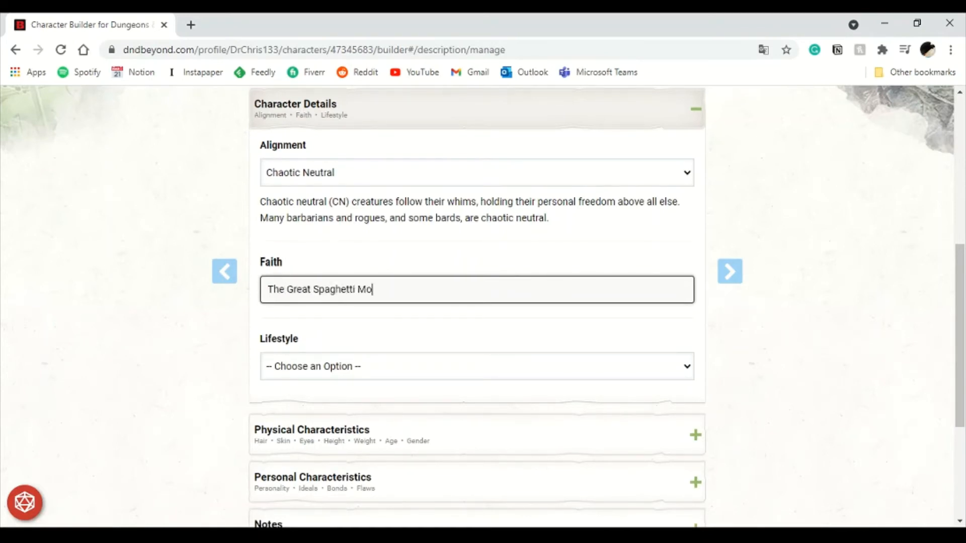
text(nster)
key(Tab)
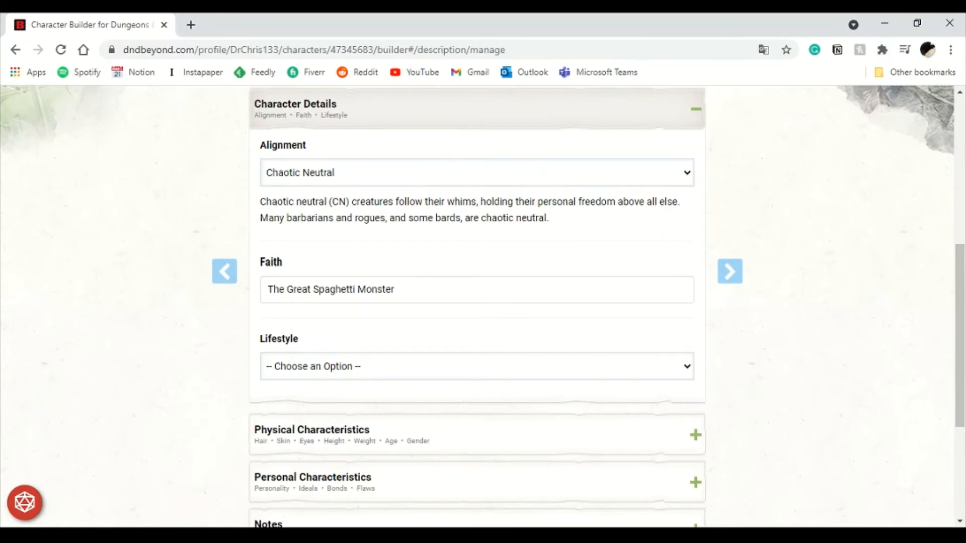
click(353, 478)
scroll(477, 310, down, 4)
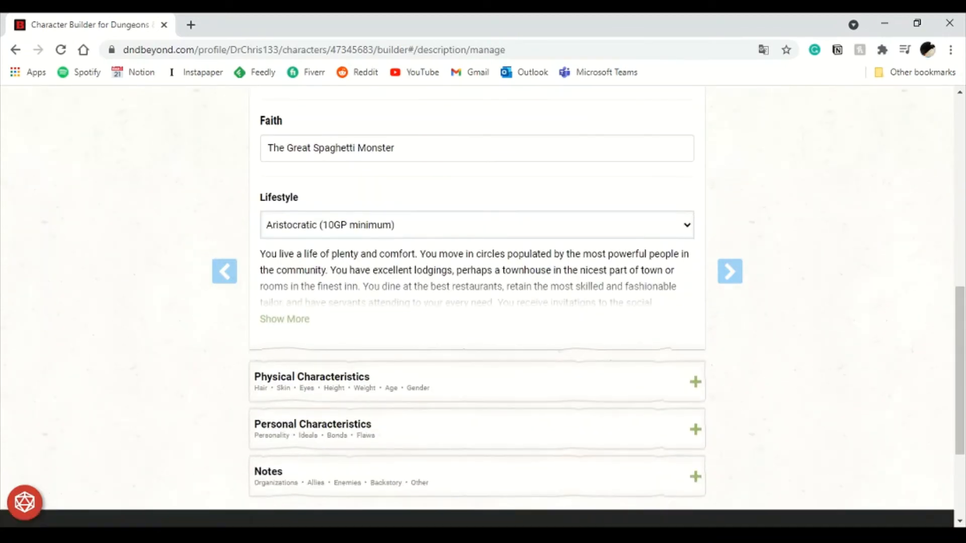
- Expand Physical Characteristics and review its hair, skin, eyes, height, weight, age and gender fields
click(476, 311)
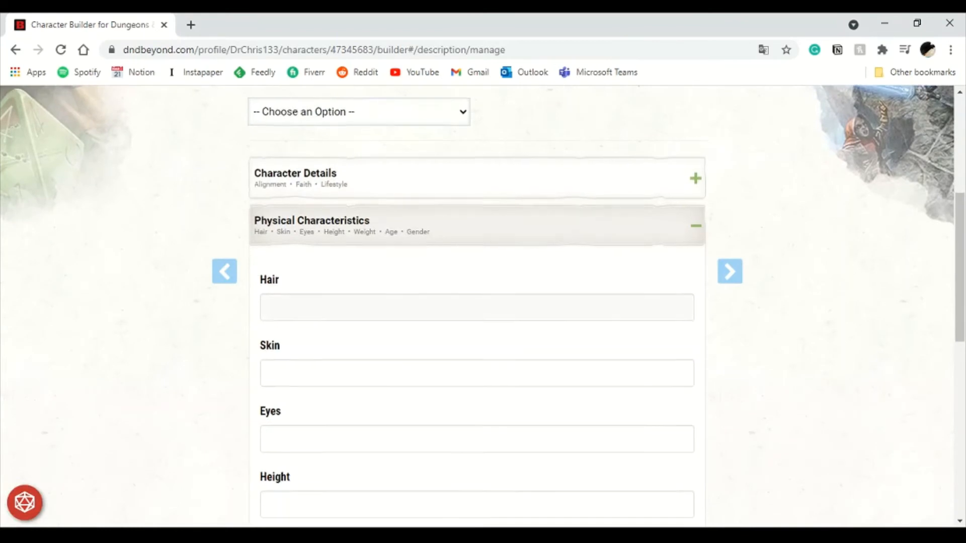
scroll(477, 302, down, 3)
scroll(477, 301, down, 3)
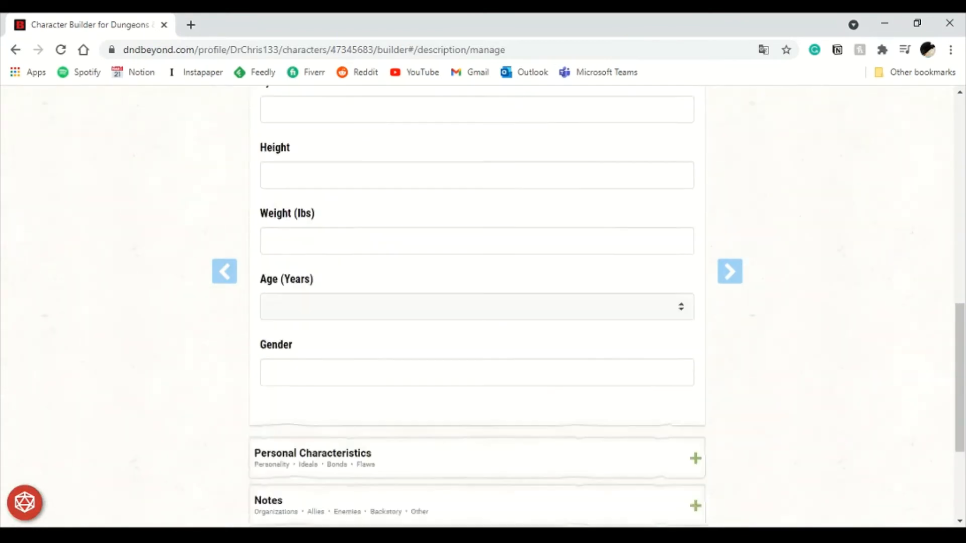
scroll(477, 347, up, 6)
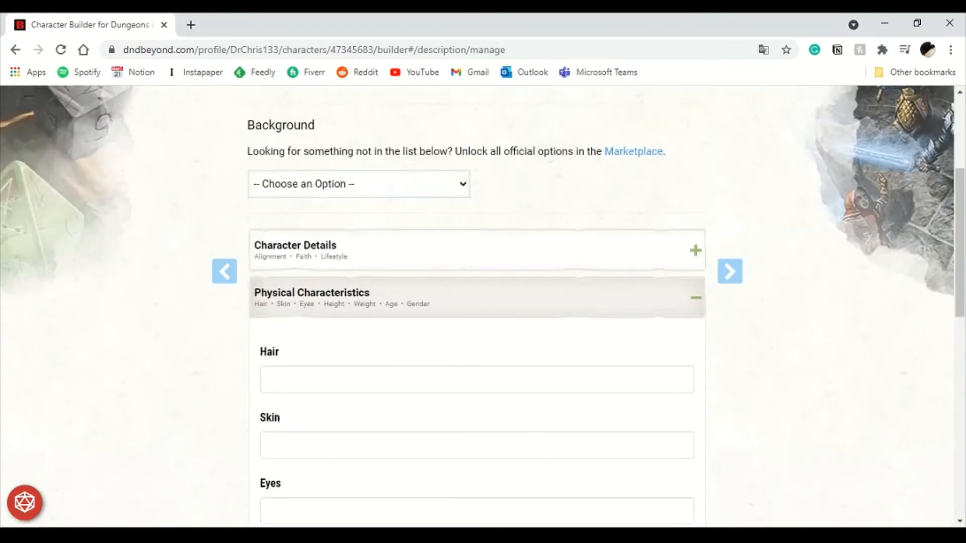
scroll(477, 302, up, 3)
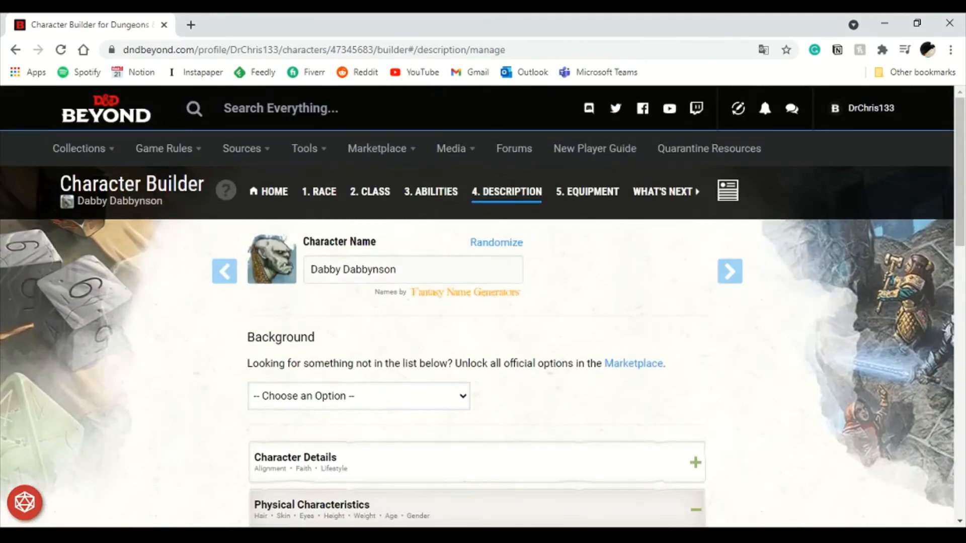
- Open the Half-Orc details page from the Race step and read the Half-Orc Traits section, then close that tab
click(318, 192)
scroll(477, 286, down, 2)
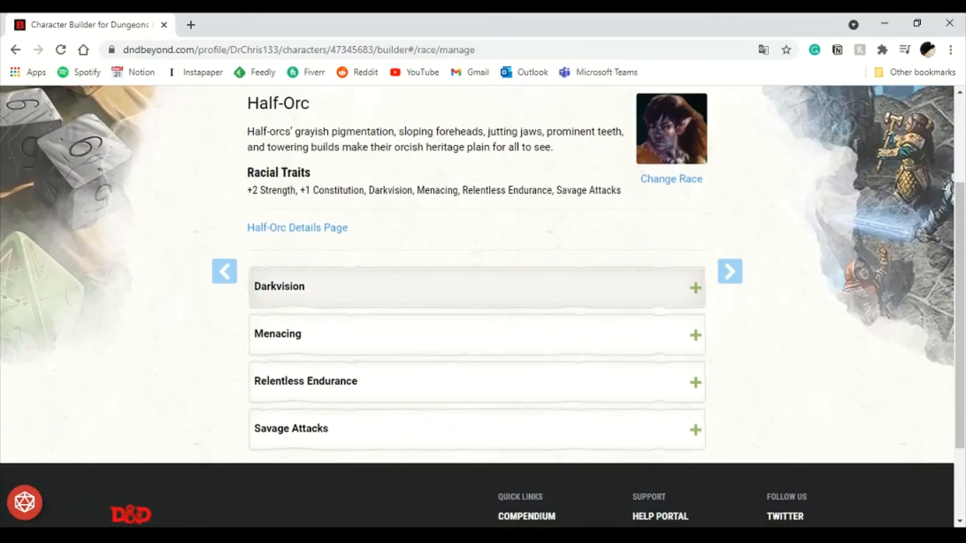
click(297, 228)
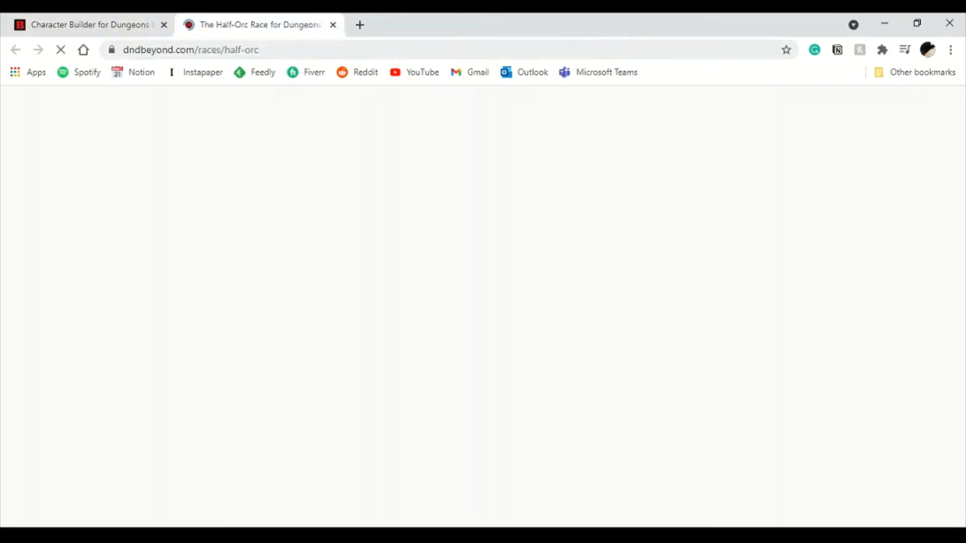
scroll(477, 307, down, 1)
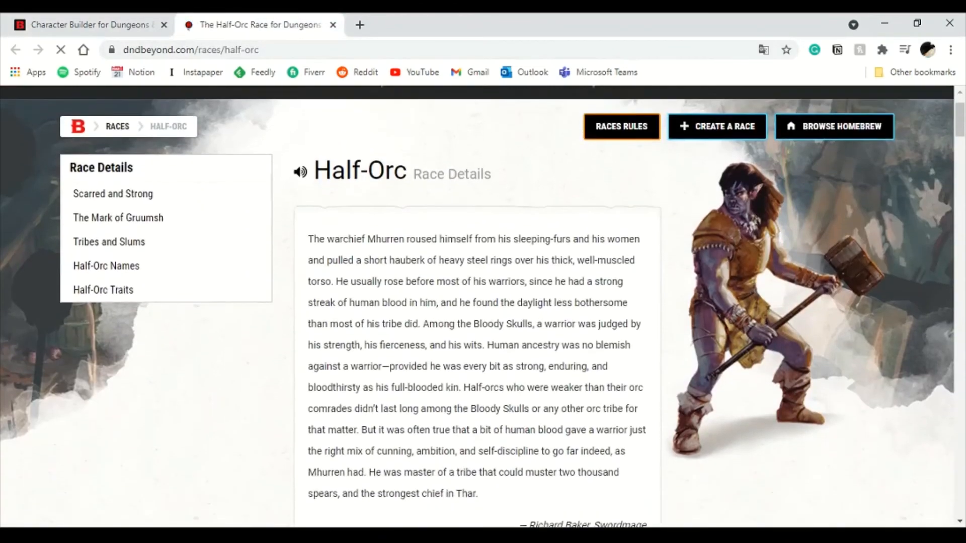
click(103, 285)
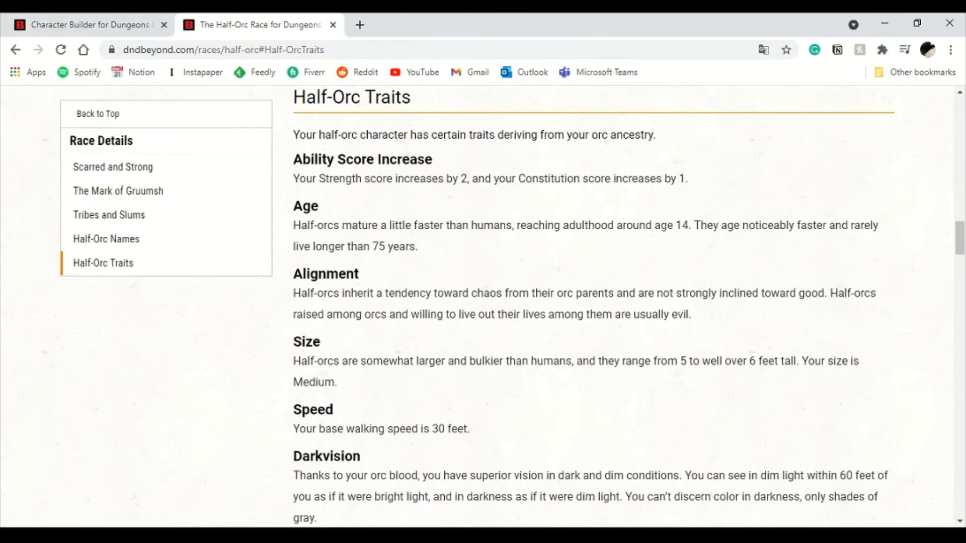
scroll(594, 307, down, 3)
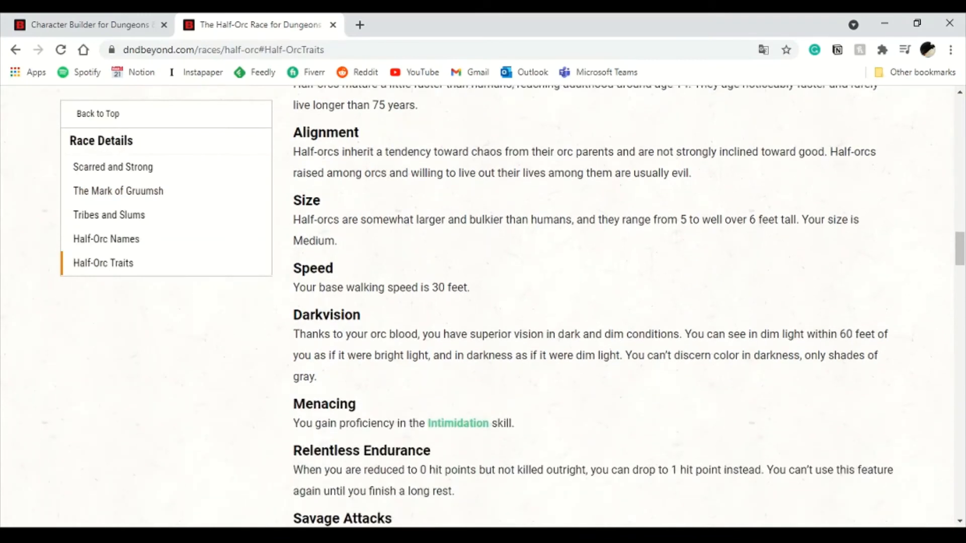
scroll(628, 306, up, 1)
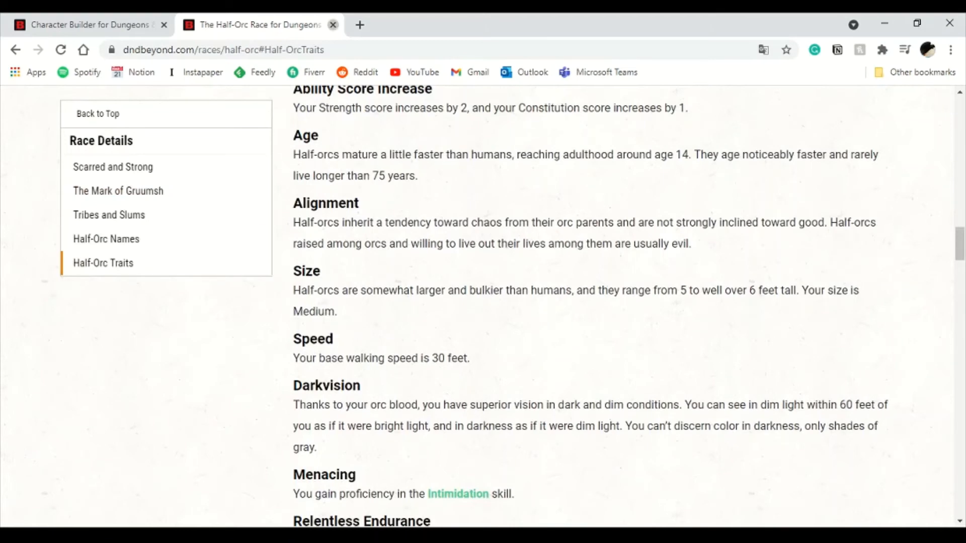
click(333, 24)
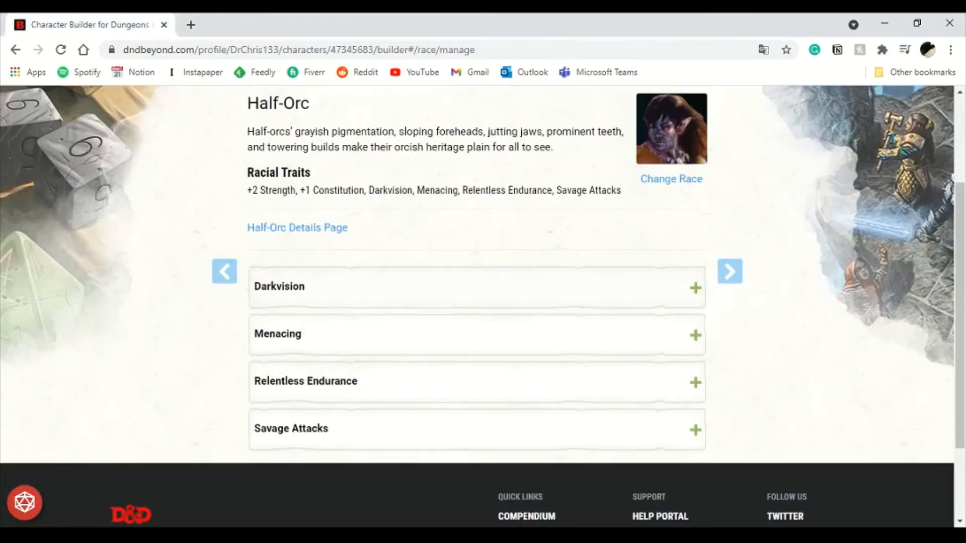
- Return to the Description step and expand Personal Characteristics to review traits, ideals, bonds and flaws
scroll(478, 302, up, 3)
click(507, 192)
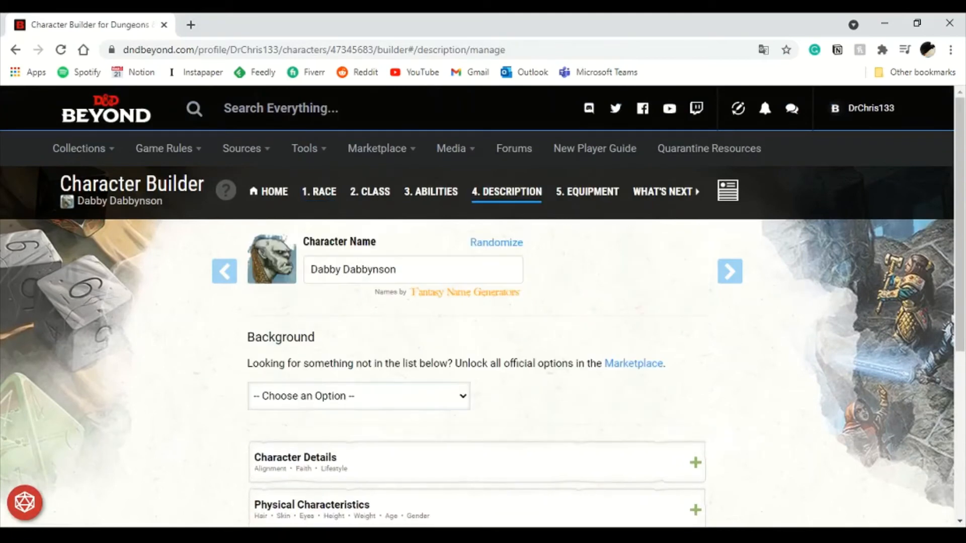
click(280, 109)
scroll(478, 342, down, 5)
scroll(478, 342, up, 1)
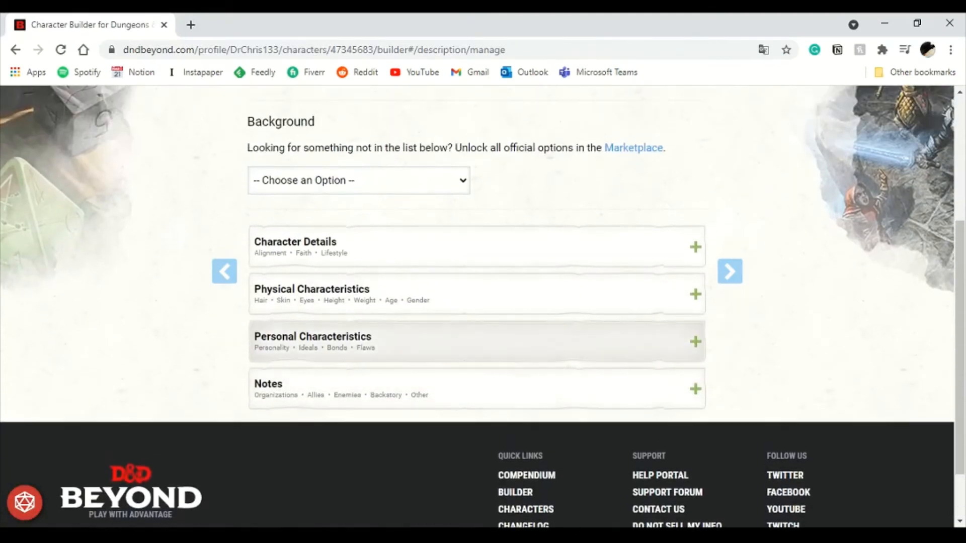
click(473, 341)
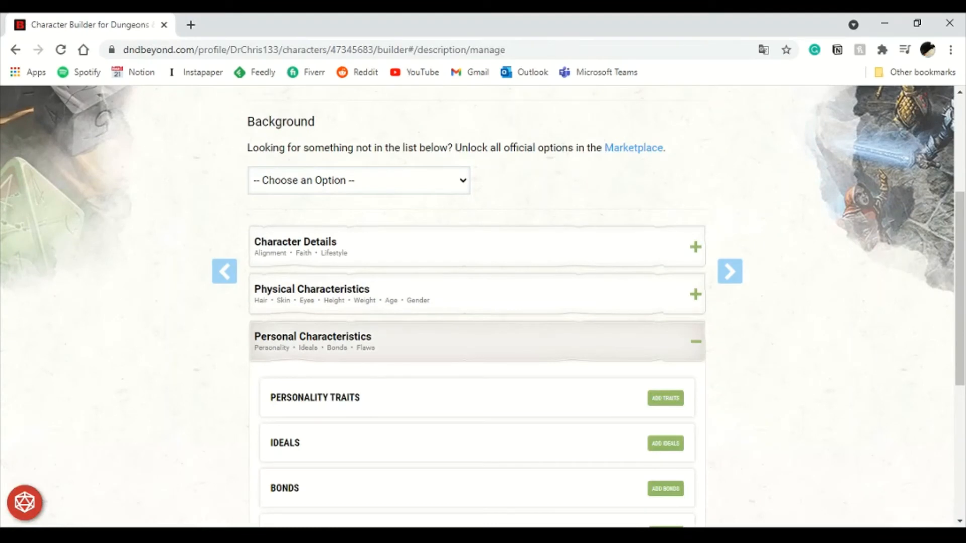
scroll(477, 342, down, 3)
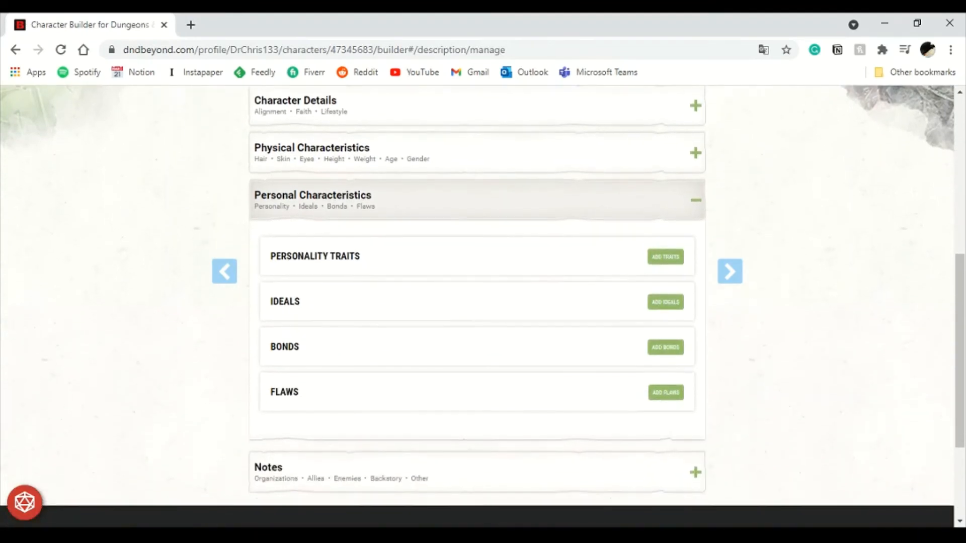
scroll(477, 191, up, 1)
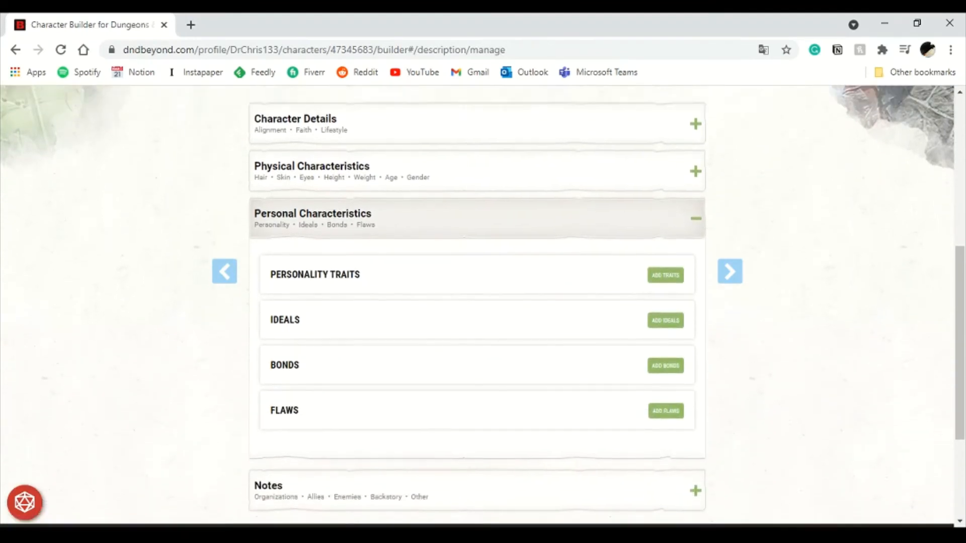
- Collapse Personal Characteristics and expand the Notes section to review organizations, allies, enemies, backstory and other
click(477, 176)
click(477, 176)
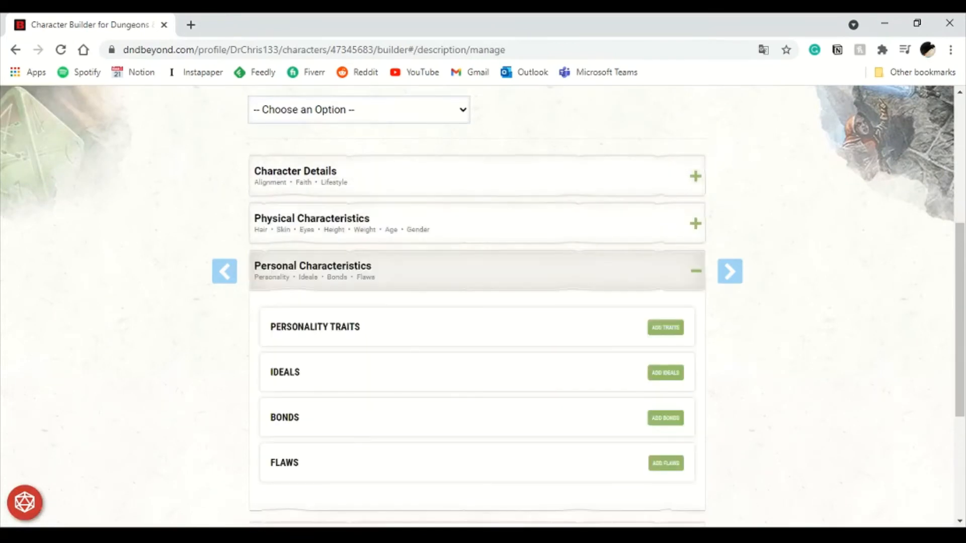
click(472, 271)
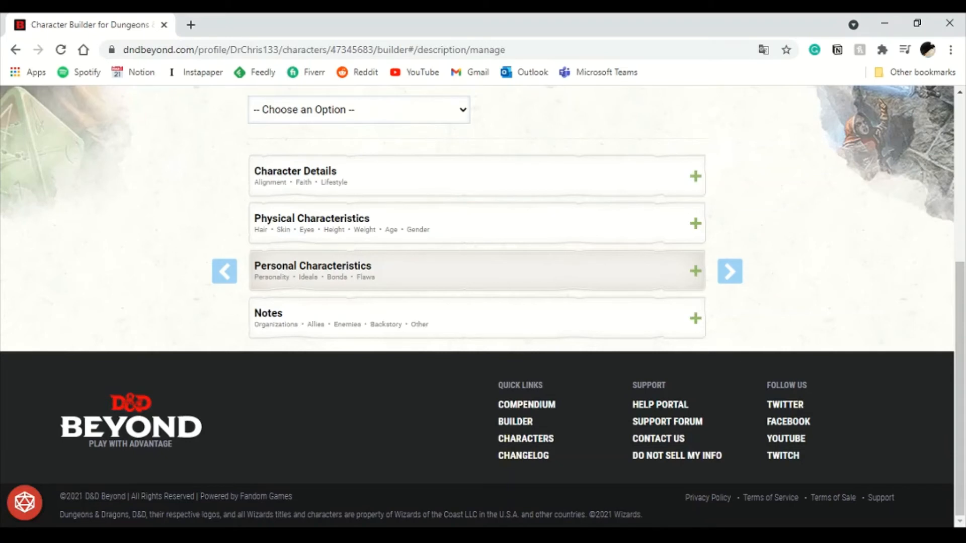
click(477, 318)
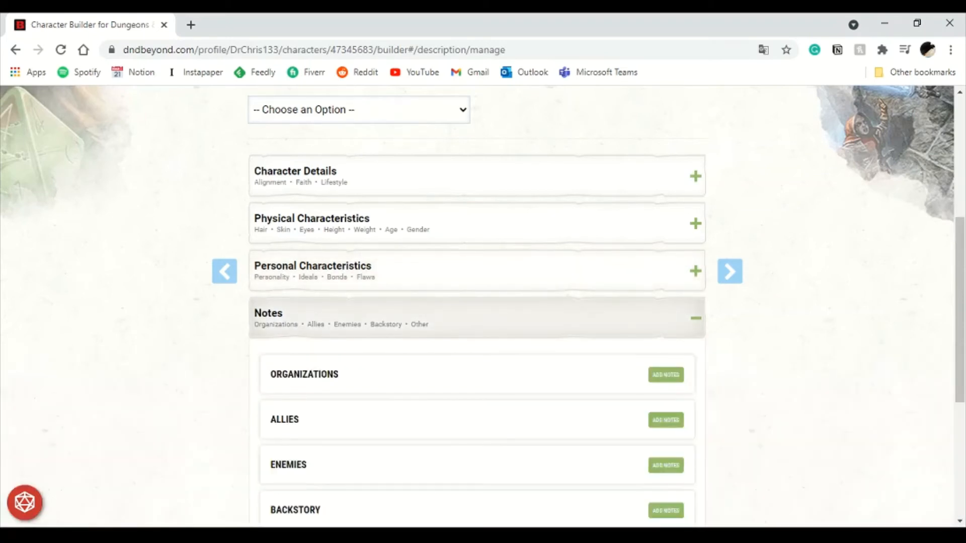
scroll(477, 318, down, 1)
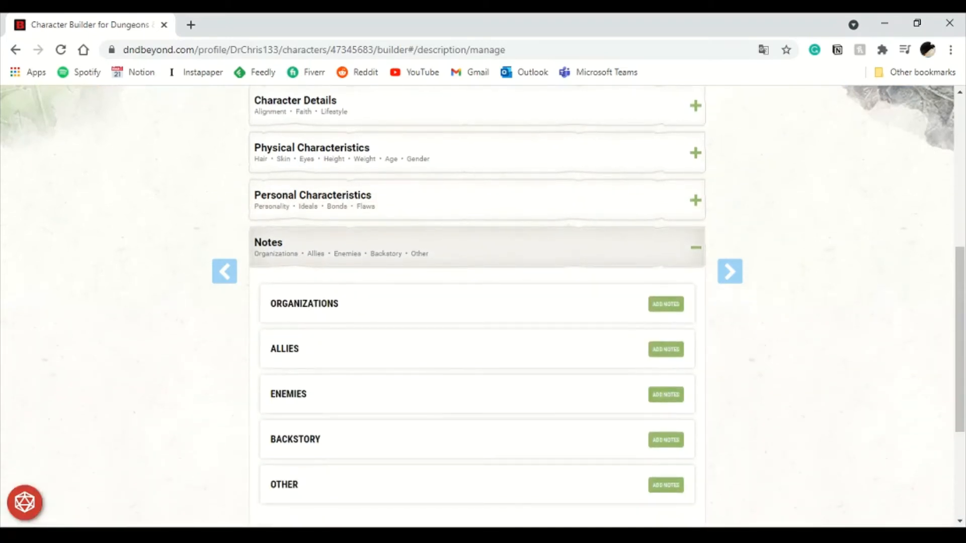
scroll(477, 318, down, 2)
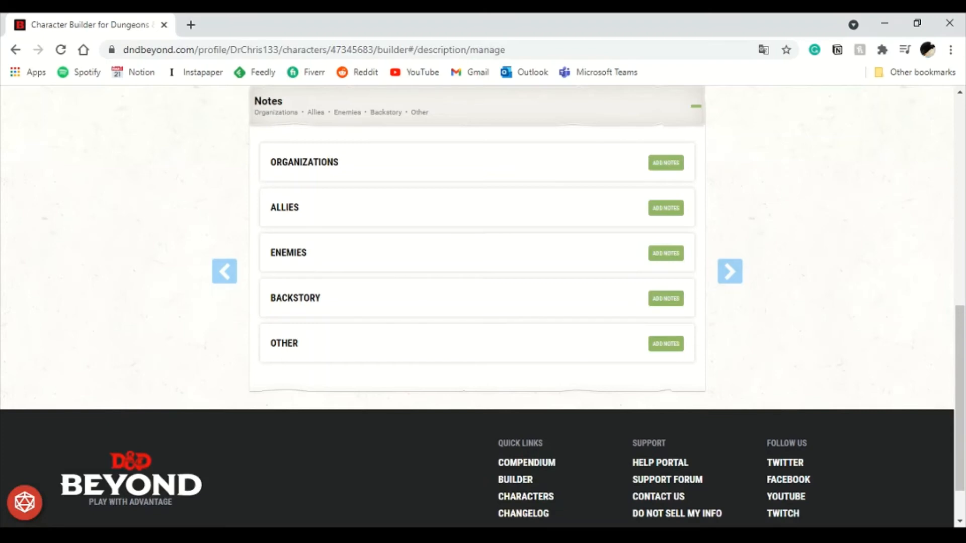
scroll(729, 272, up, 7)
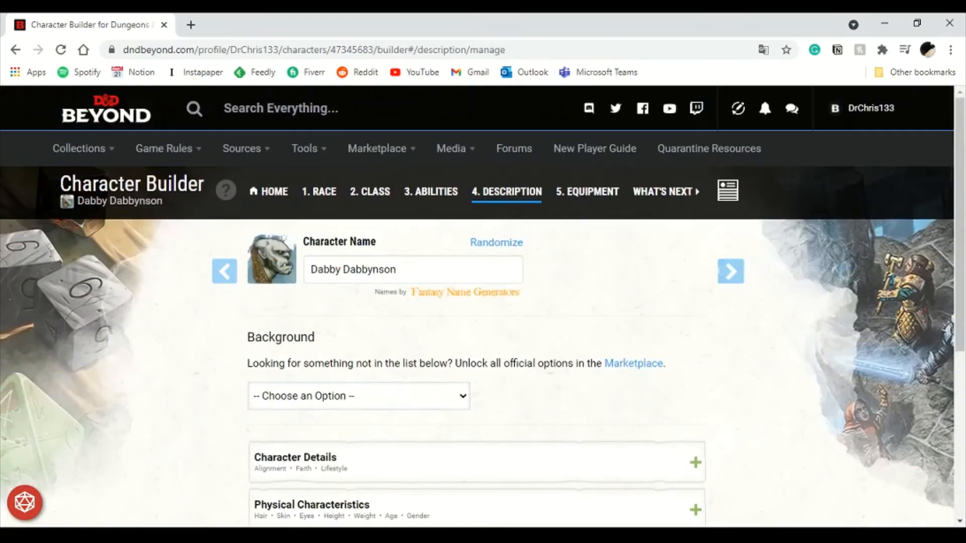
- Move on to the Equipment step and select a greataxe and two handaxes as Barbarian starting equipment
click(743, 271)
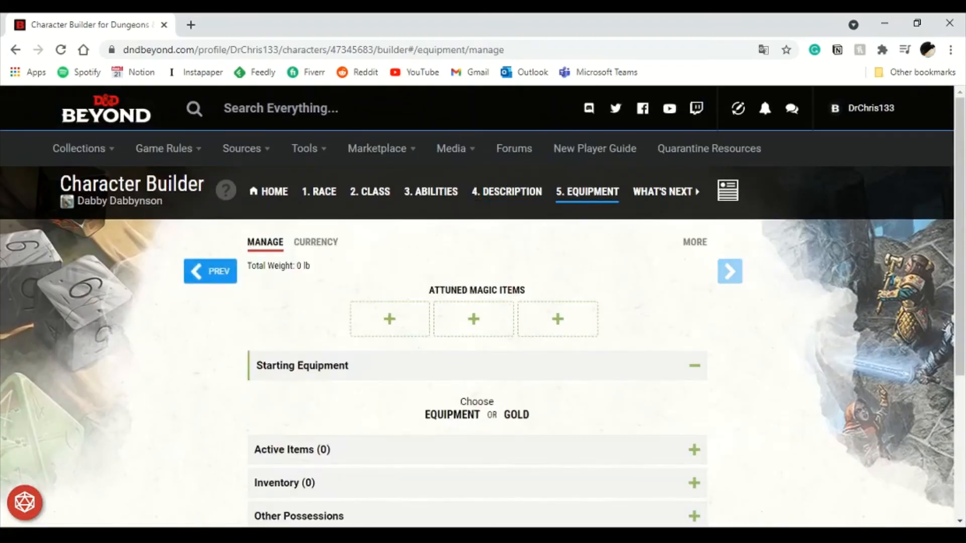
scroll(477, 307, down, 4)
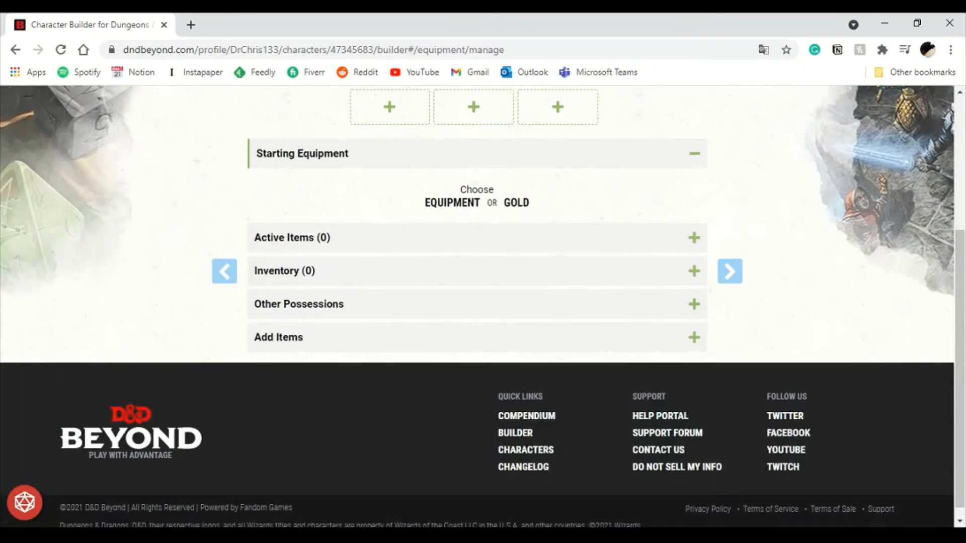
scroll(476, 307, up, 4)
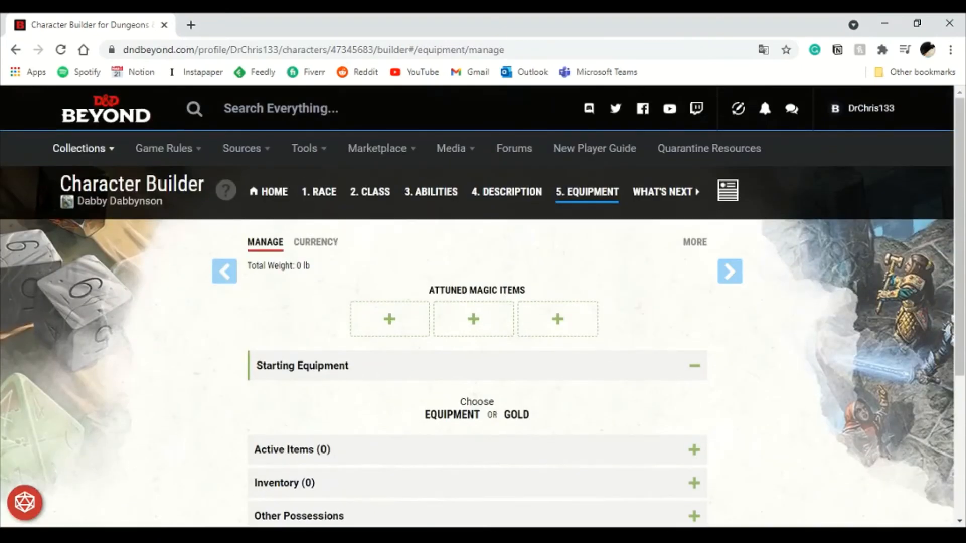
scroll(477, 307, down, 3)
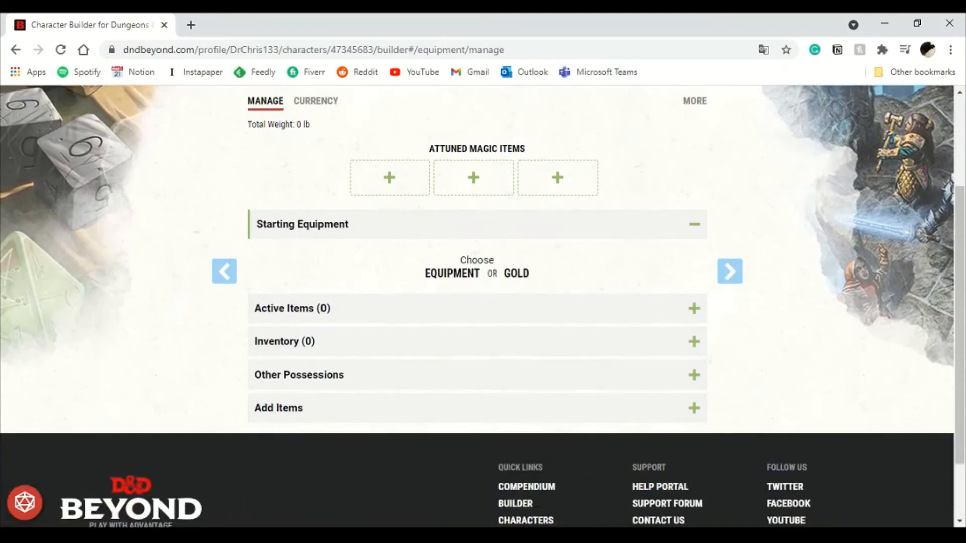
scroll(477, 307, down, 3)
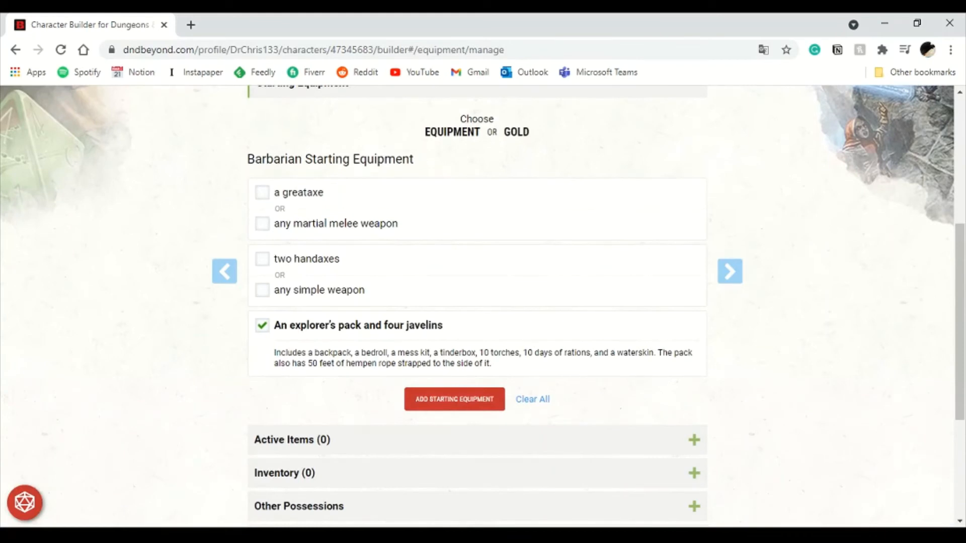
click(263, 193)
click(262, 259)
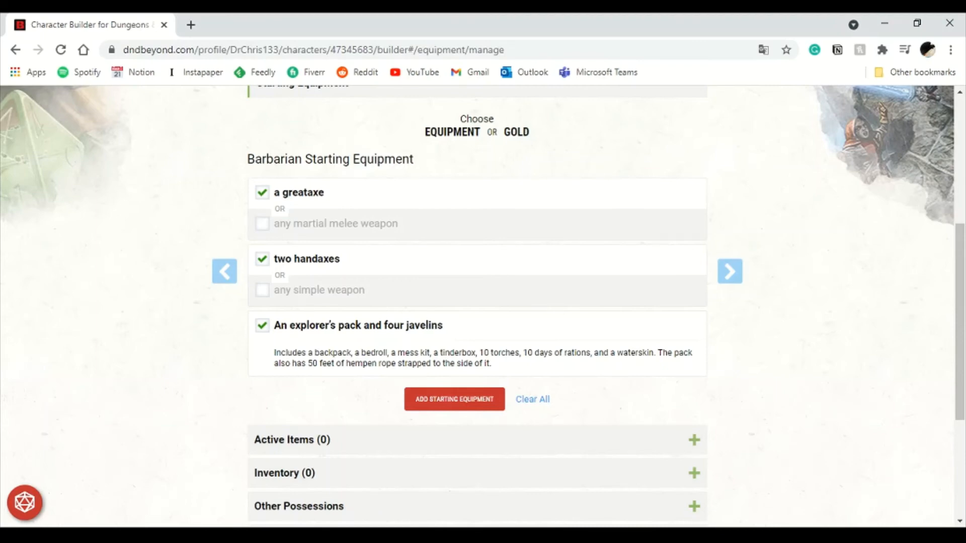
- Add the selected Barbarian starting equipment to the character's inventory
scroll(483, 301, up, 4)
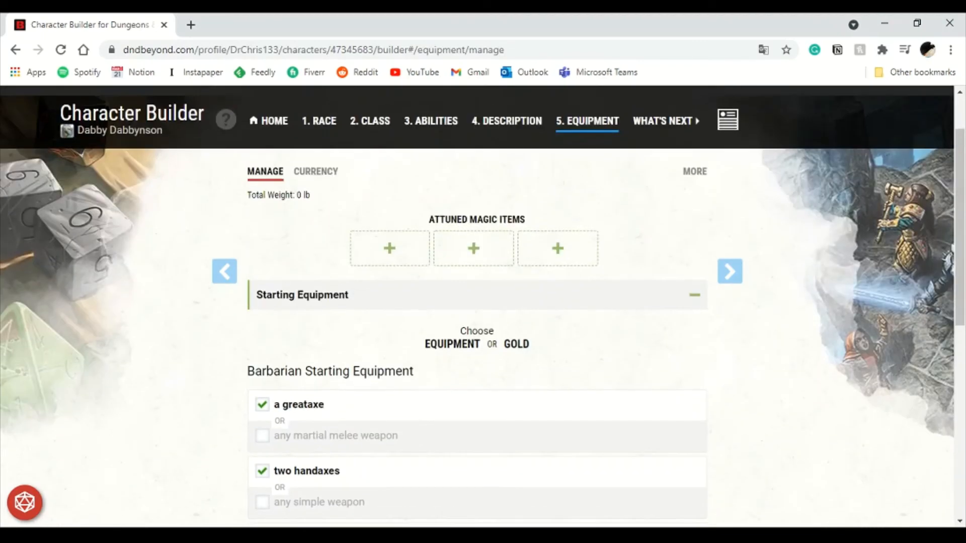
scroll(483, 302, down, 7)
click(455, 258)
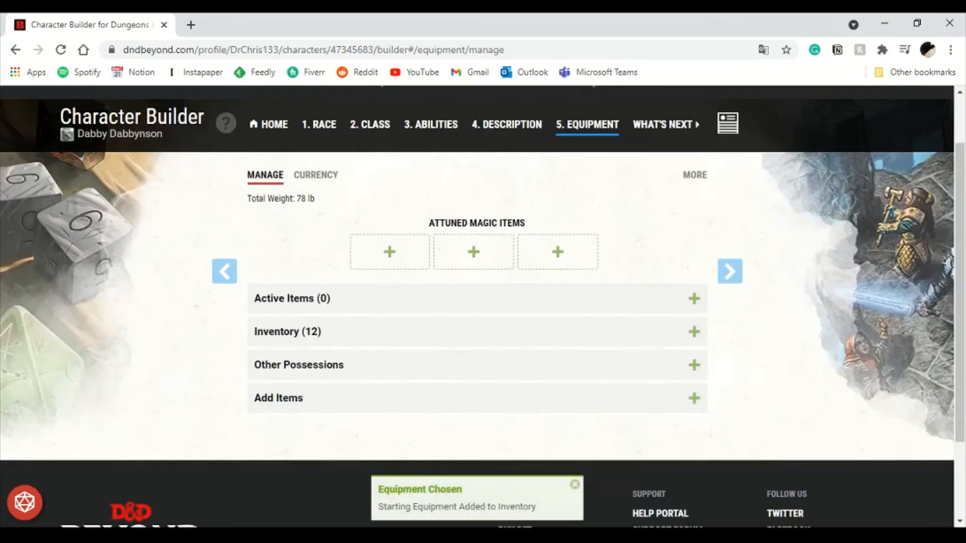
- Expand the inventory and wield the greataxe, both handaxes and the javelins
click(477, 331)
scroll(477, 352, down, 3)
scroll(477, 352, up, 4)
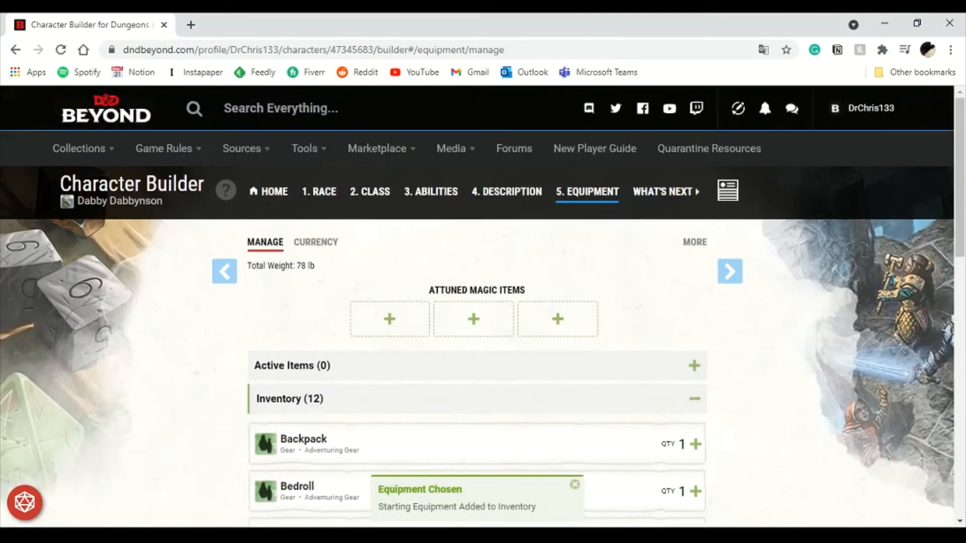
scroll(477, 367, down, 5)
scroll(476, 367, up, 7)
scroll(477, 302, down, 4)
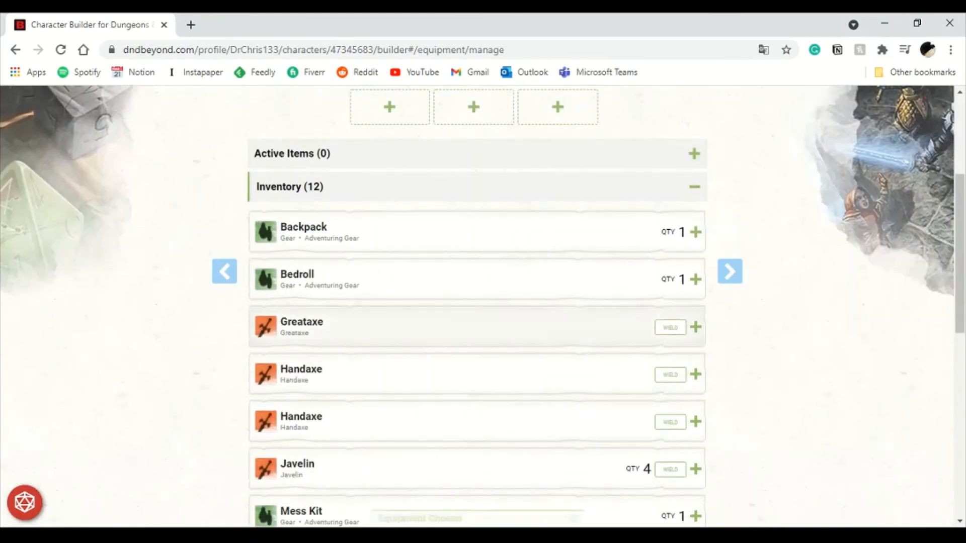
scroll(670, 279, down, 3)
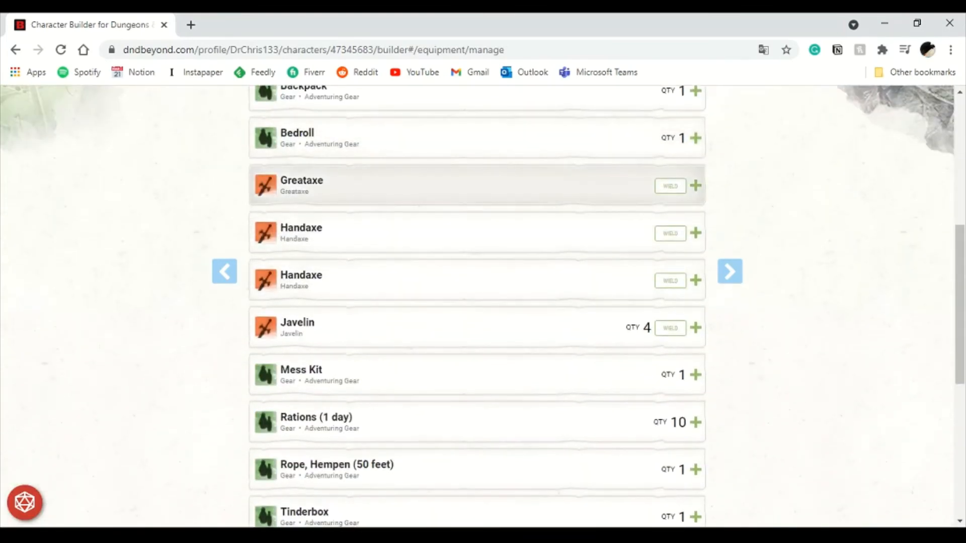
click(670, 186)
click(670, 233)
click(670, 280)
click(670, 328)
- Expand Active Items to review the wielded weapons
scroll(670, 302, down, 6)
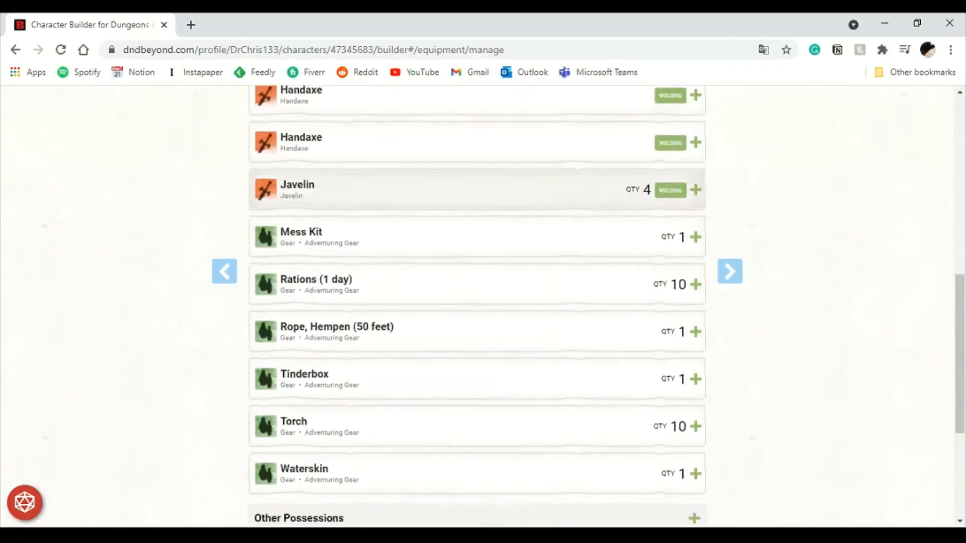
scroll(670, 302, up, 12)
click(694, 296)
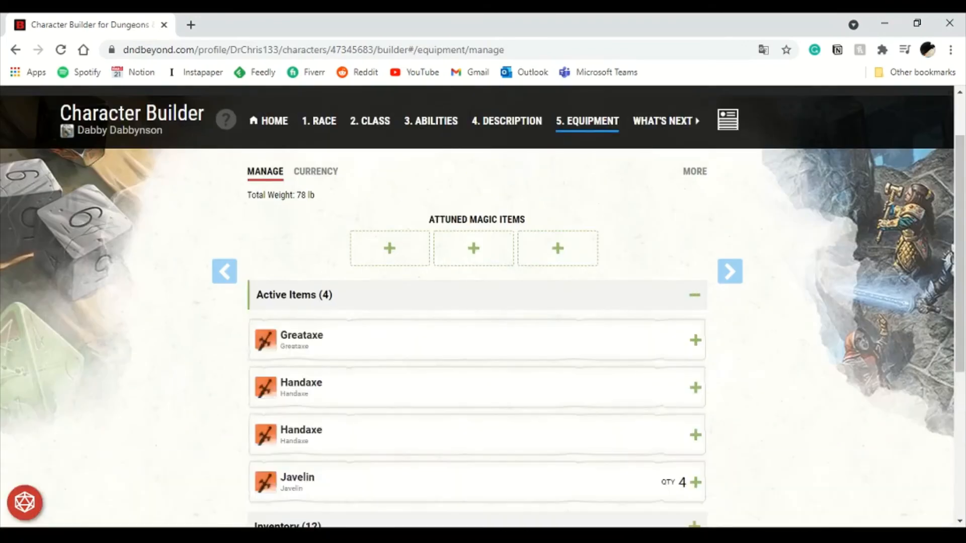
- Toggle the Inventory and Active Items lists to review the equipped gear
scroll(694, 296, down, 2)
click(694, 385)
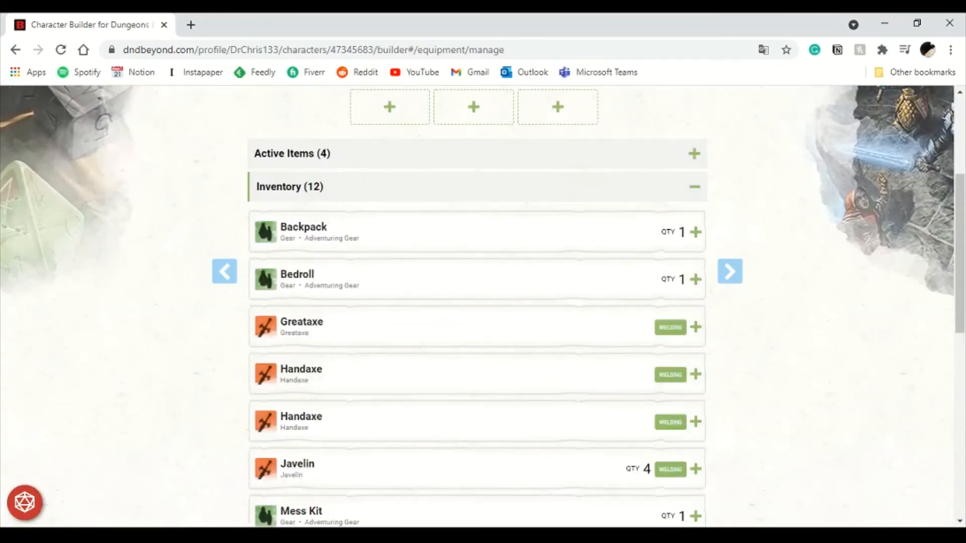
click(694, 153)
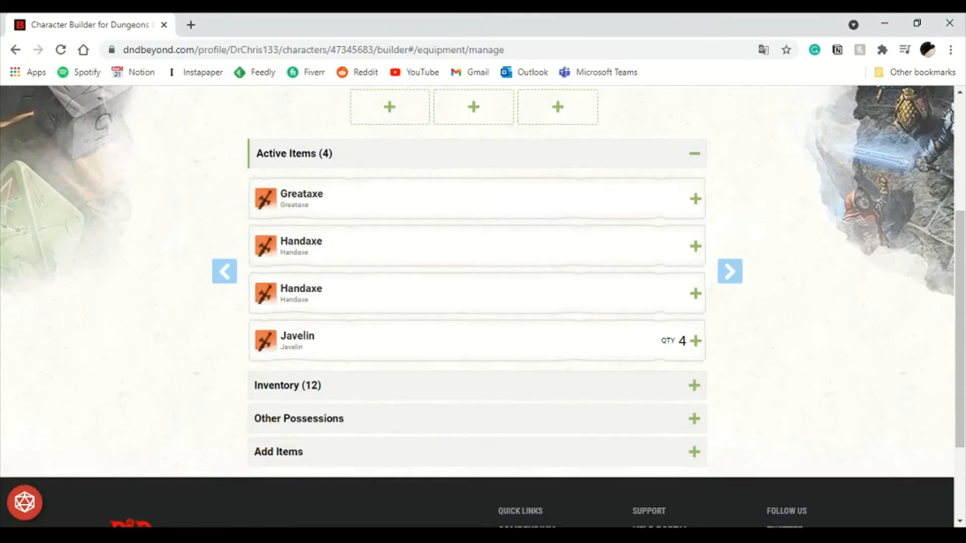
click(694, 154)
scroll(694, 153, up, 1)
scroll(476, 306, up, 3)
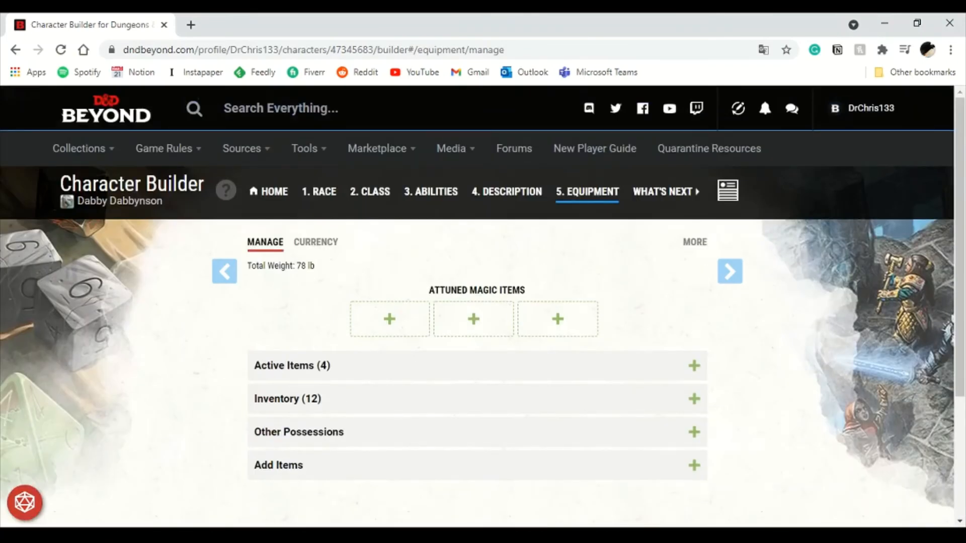
- Return to the Description step and choose the Criminal / Spy background with a Dice Set gaming set
click(506, 192)
scroll(496, 297, down, 4)
click(482, 250)
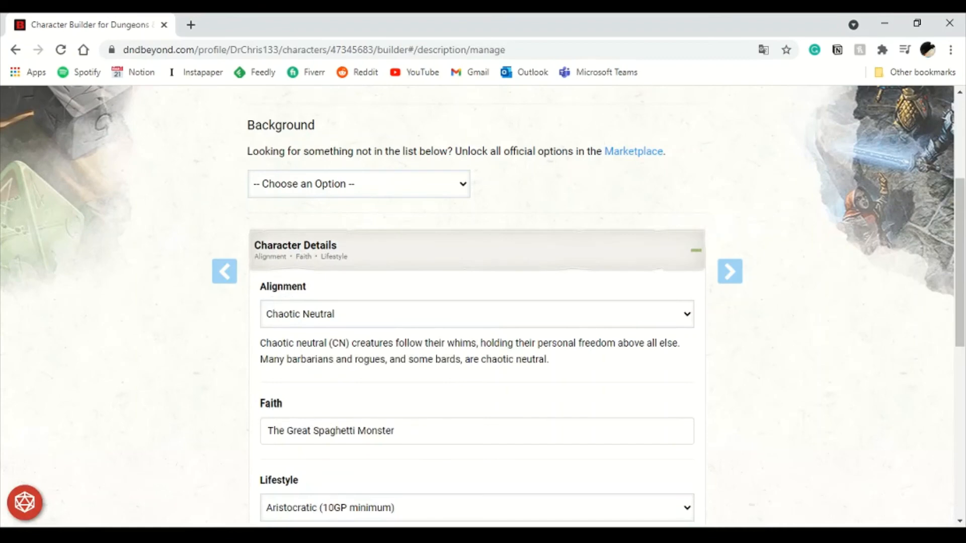
click(312, 247)
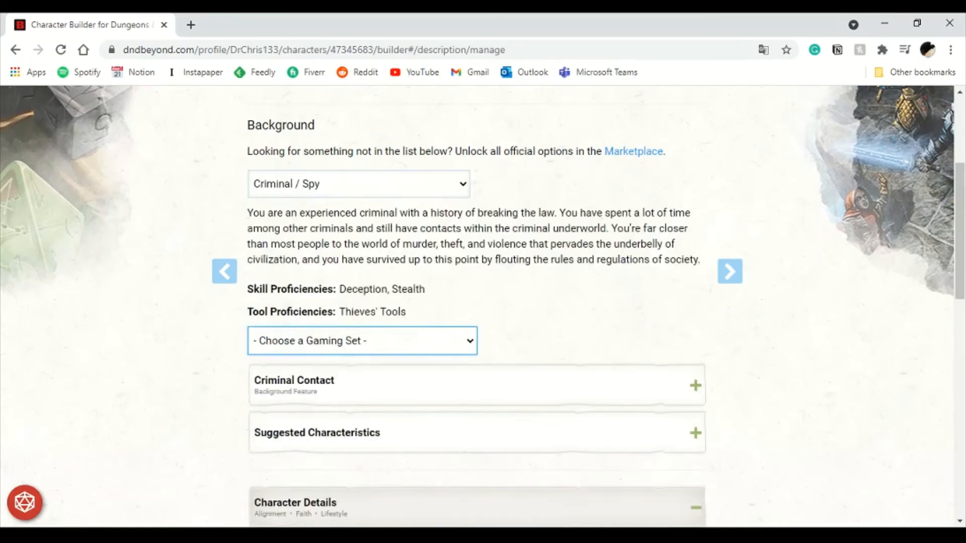
click(311, 376)
- Go back to the Equipment step and collapse the Active Items list
scroll(312, 376, up, 3)
click(587, 121)
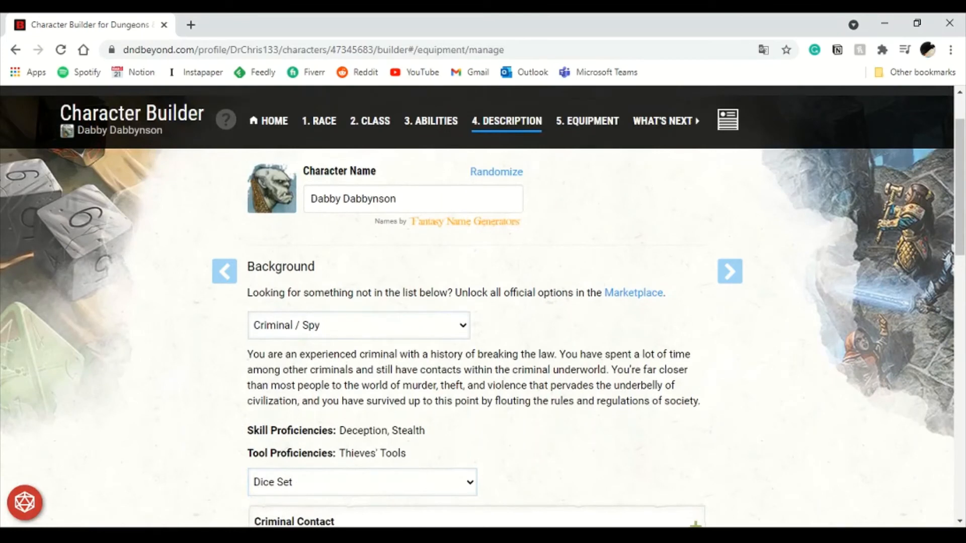
scroll(482, 306, down, 1)
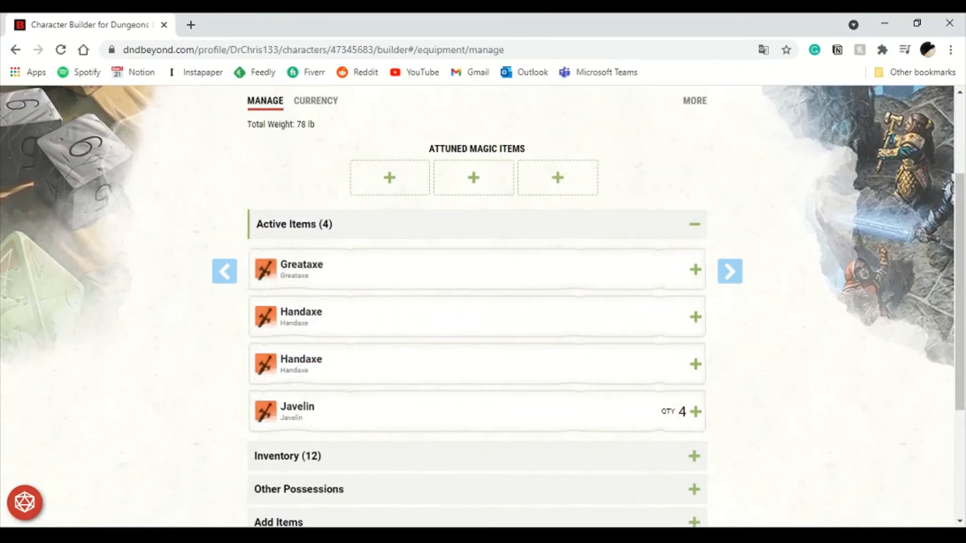
click(694, 224)
scroll(483, 307, up, 3)
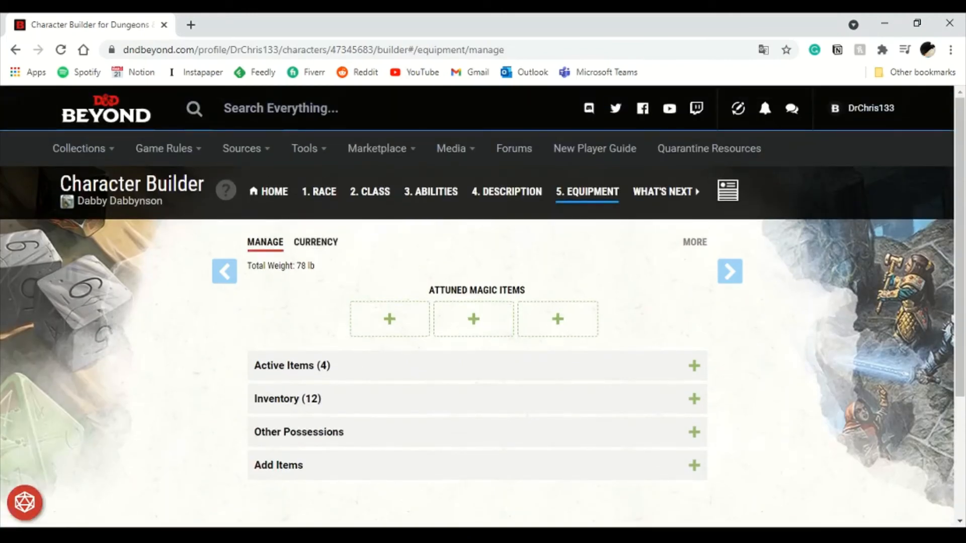
- Set the character's Platinum currency to 100
click(316, 241)
scroll(477, 307, down, 1)
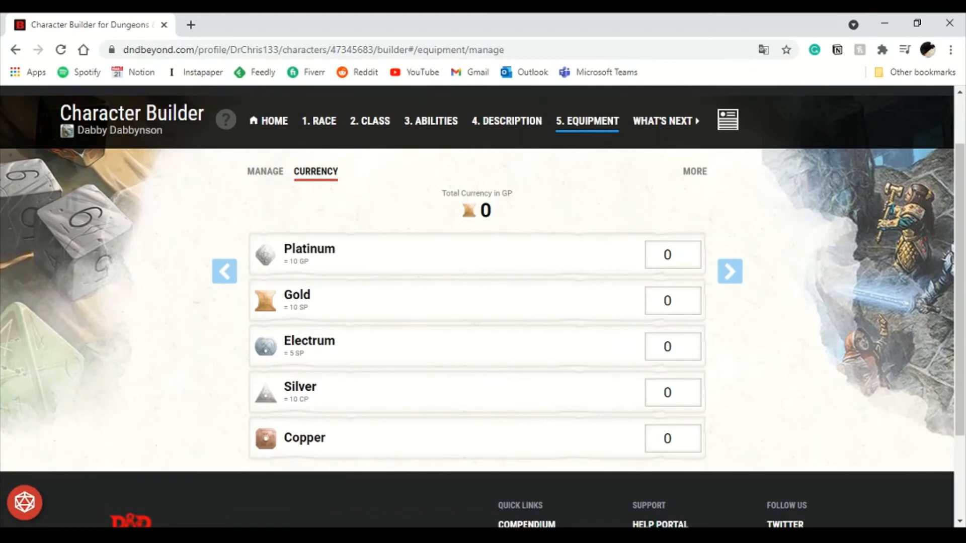
click(265, 172)
click(316, 172)
double_click(668, 255)
text(1)
key(BackSpace)
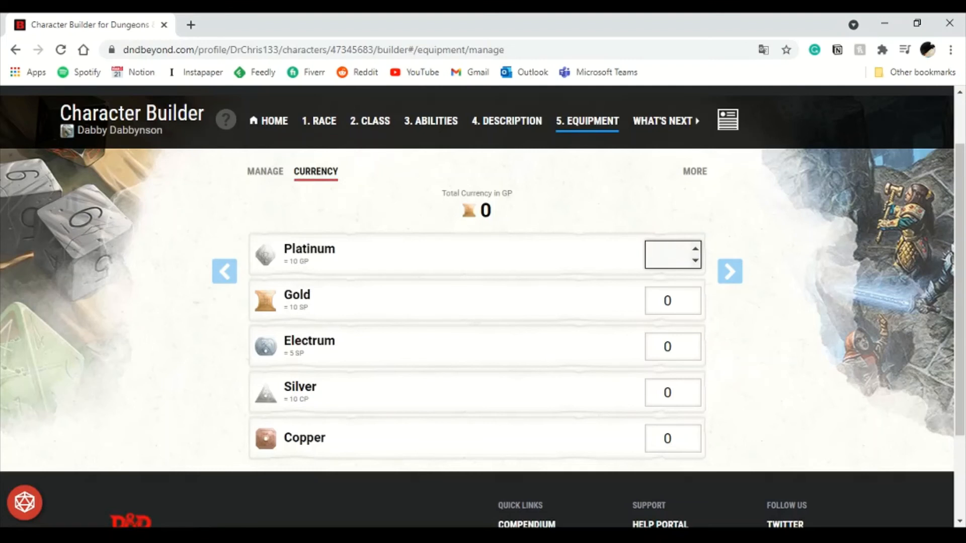
text(100)
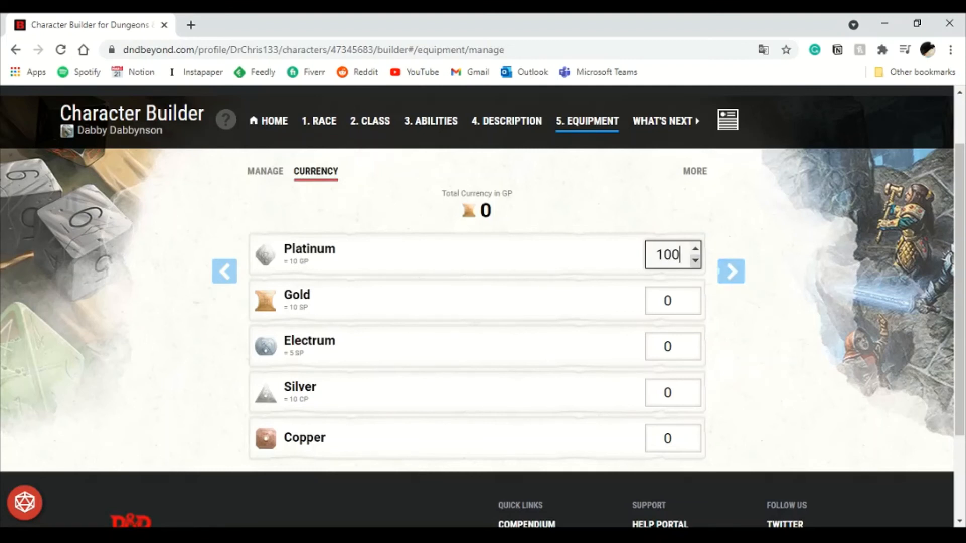
click(695, 249)
click(695, 261)
click(674, 301)
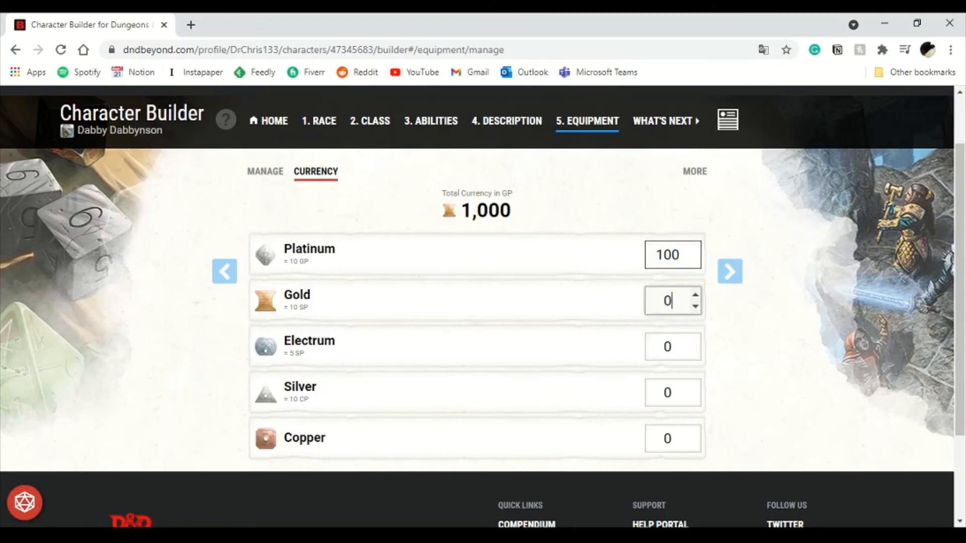
click(740, 332)
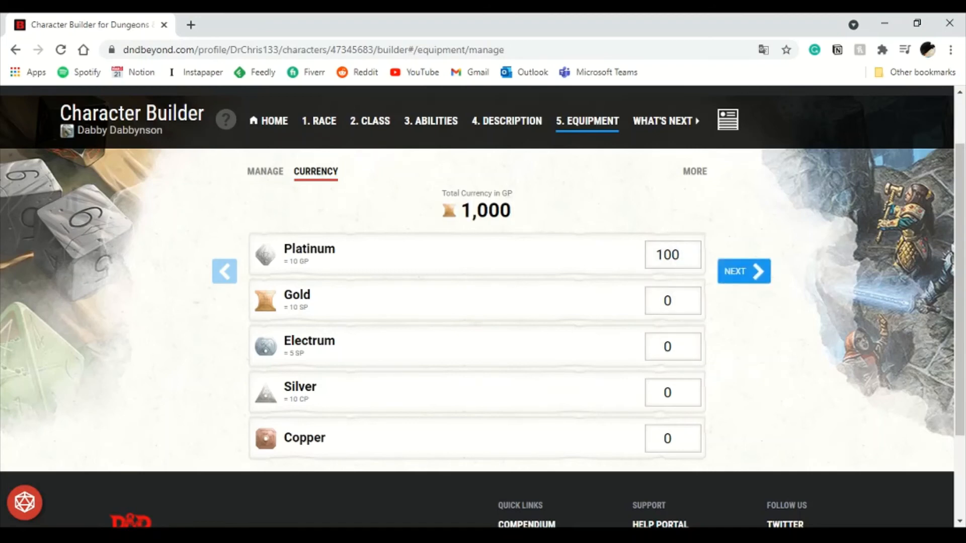
- Proceed to the What's Next step and open the character sheet
click(743, 272)
scroll(592, 297, down, 1)
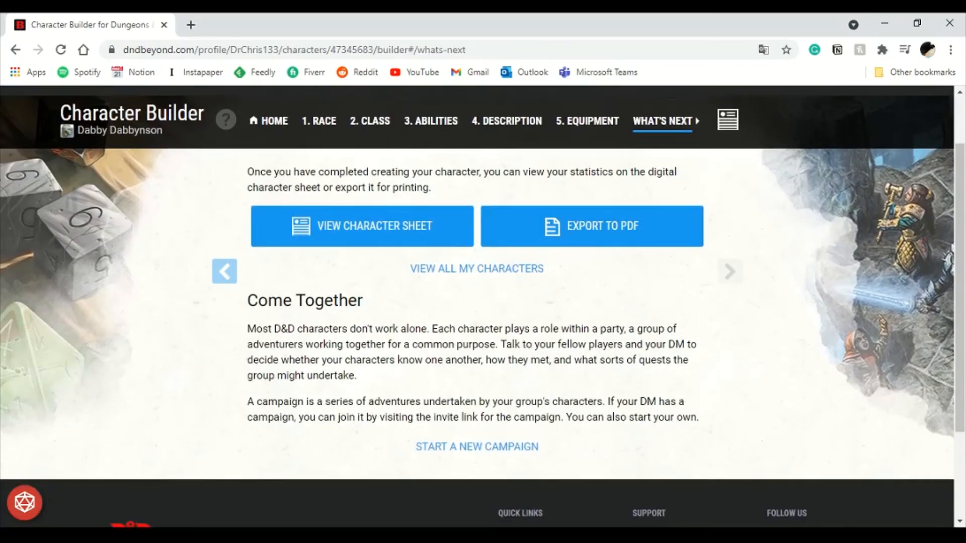
click(362, 225)
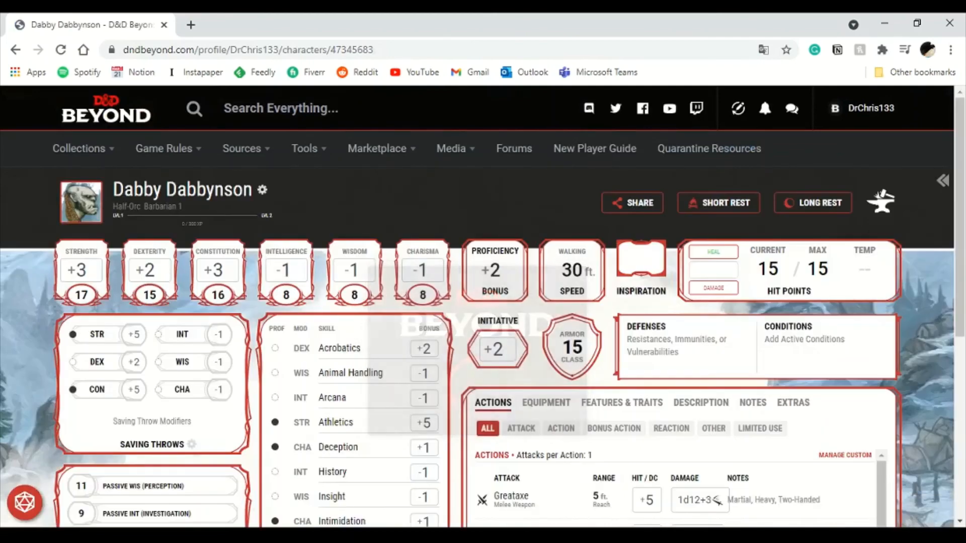
- Add a Giant Rat as a Pet extra on the character sheet
scroll(477, 307, down, 4)
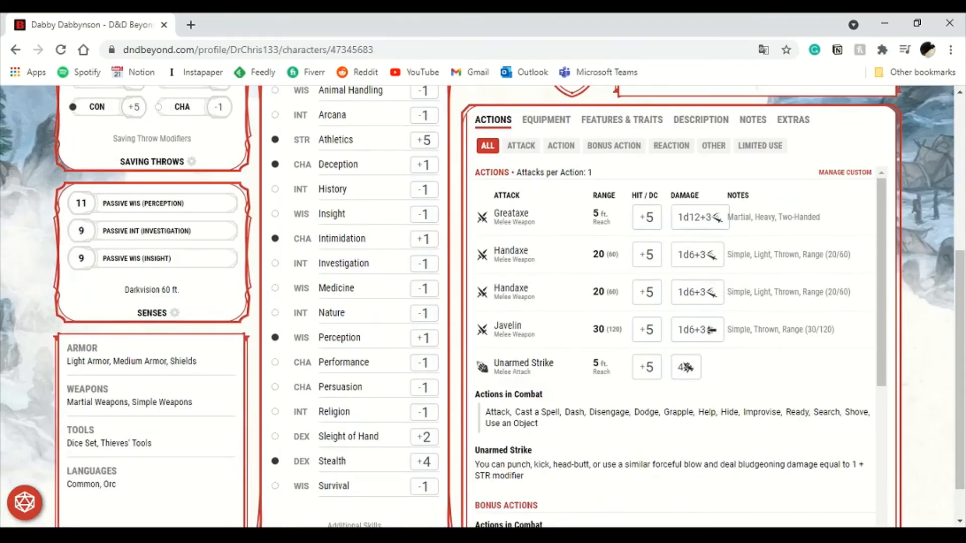
click(792, 120)
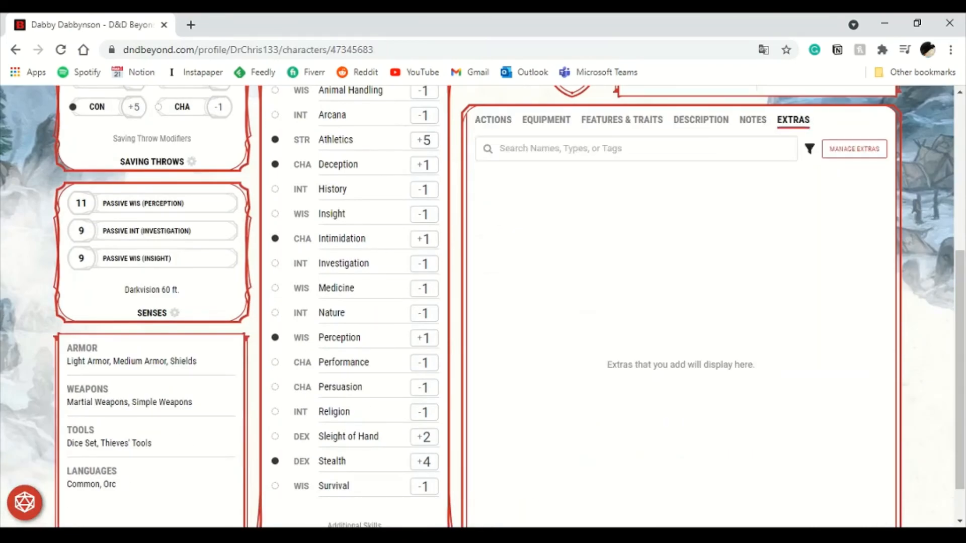
click(854, 148)
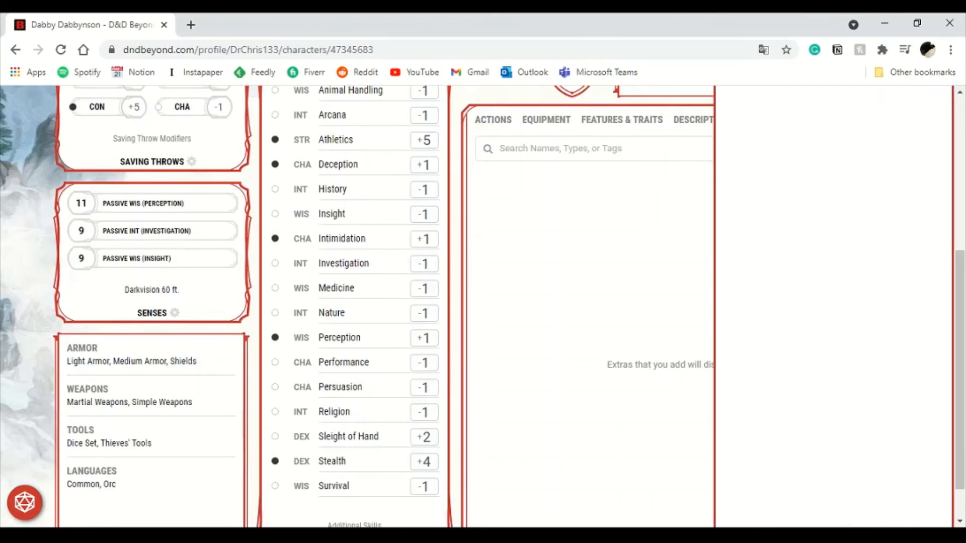
scroll(873, 136, up, 3)
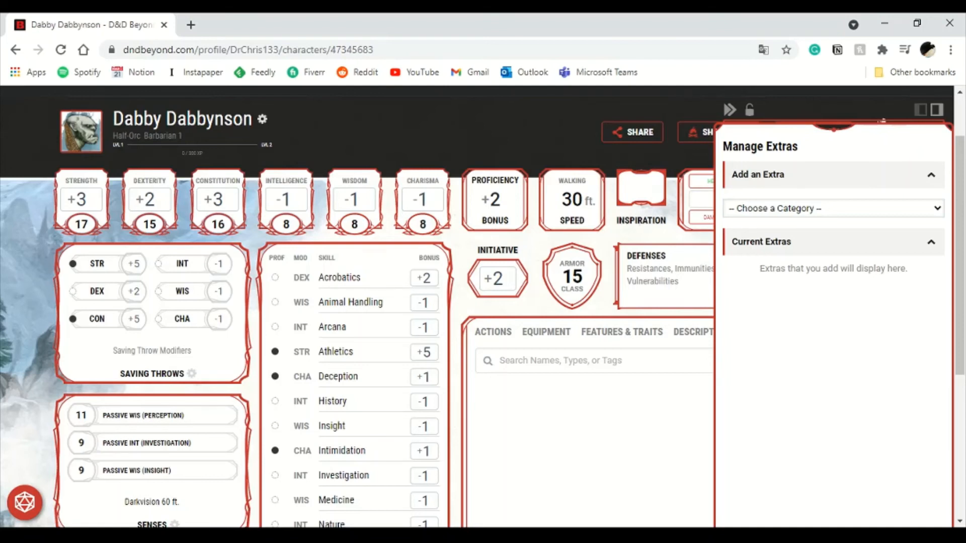
click(785, 257)
click(827, 296)
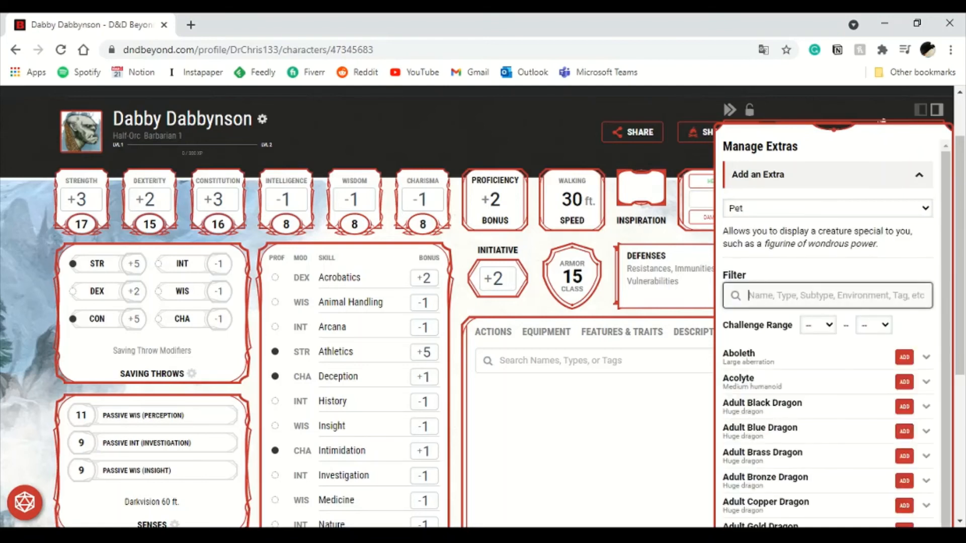
text(Rat)
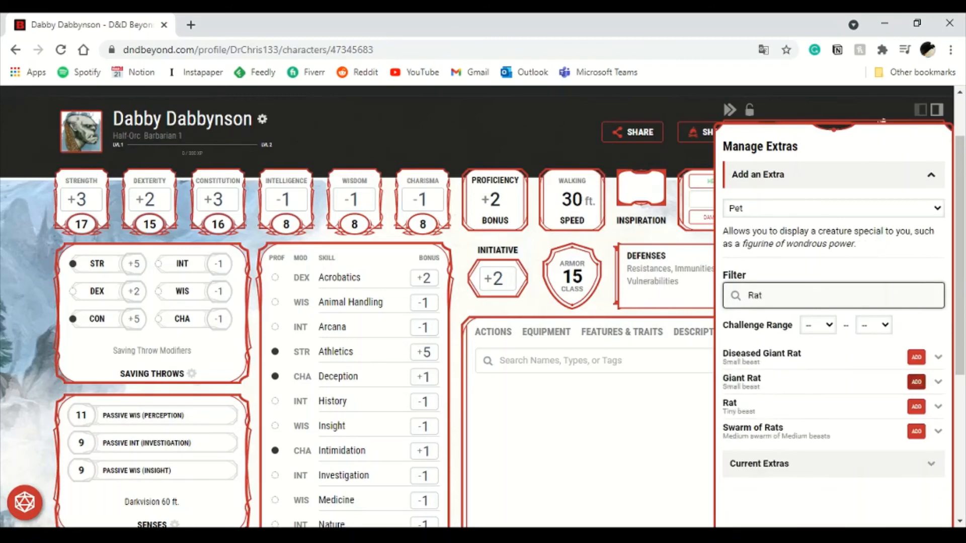
click(916, 381)
- Inspect the Giant Rat's stat block and browse the Notes and Extras tabs and filters
scroll(478, 306, down, 3)
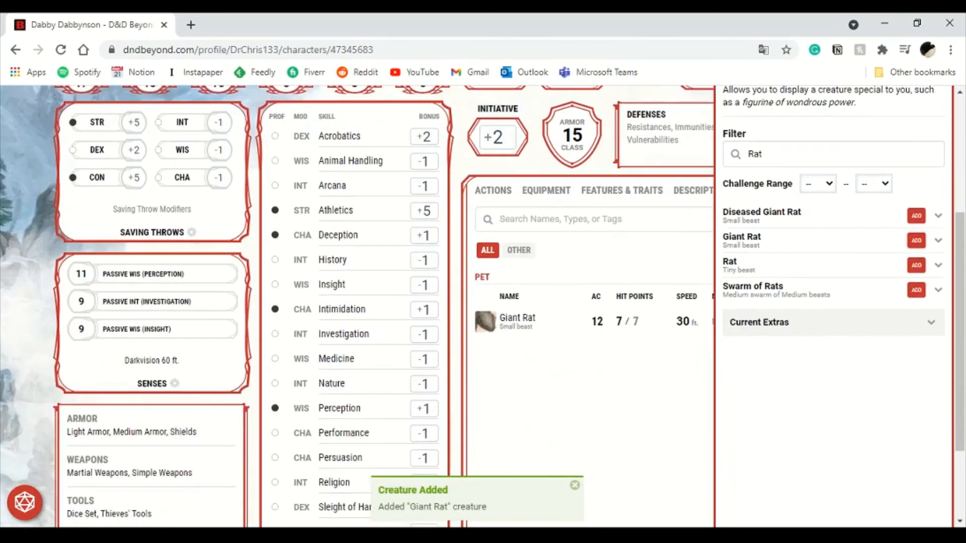
click(517, 321)
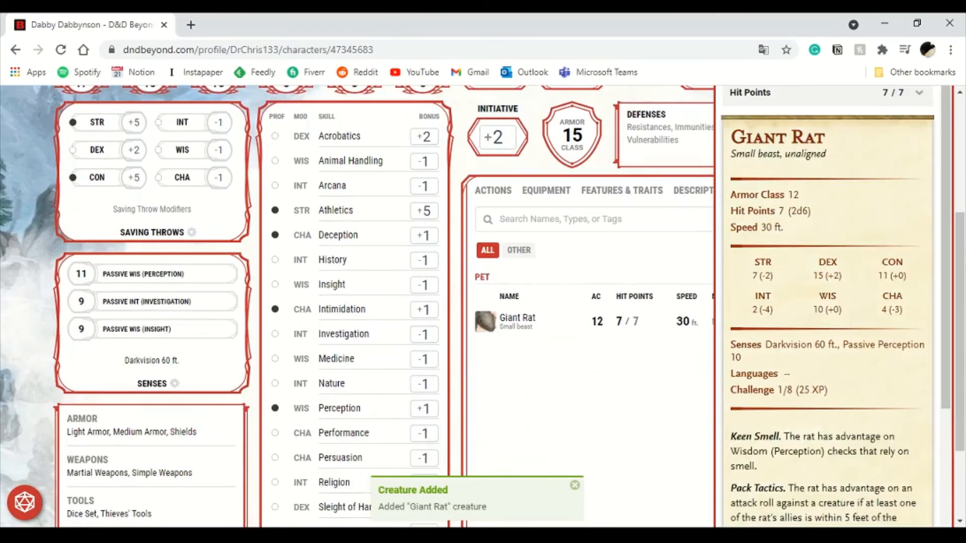
key(Escape)
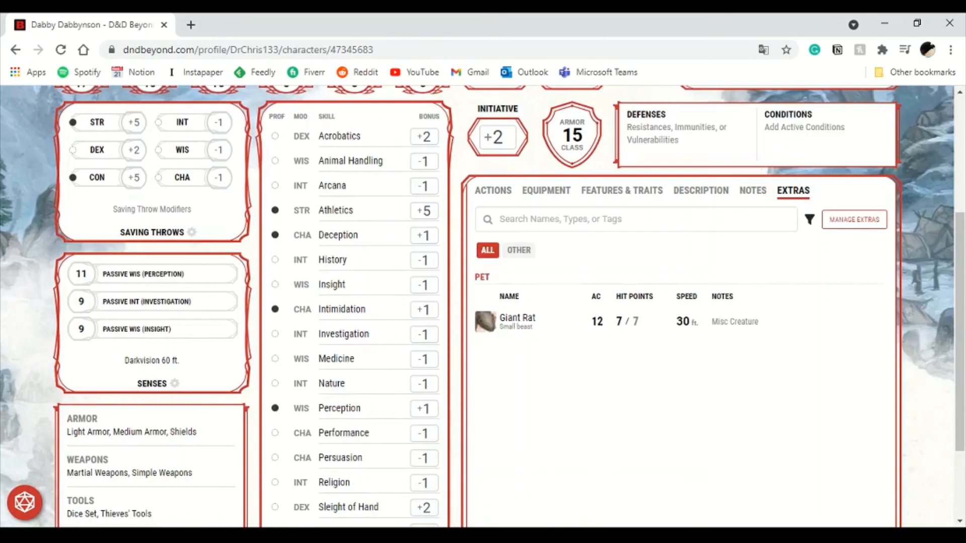
click(752, 191)
scroll(752, 194, down, 3)
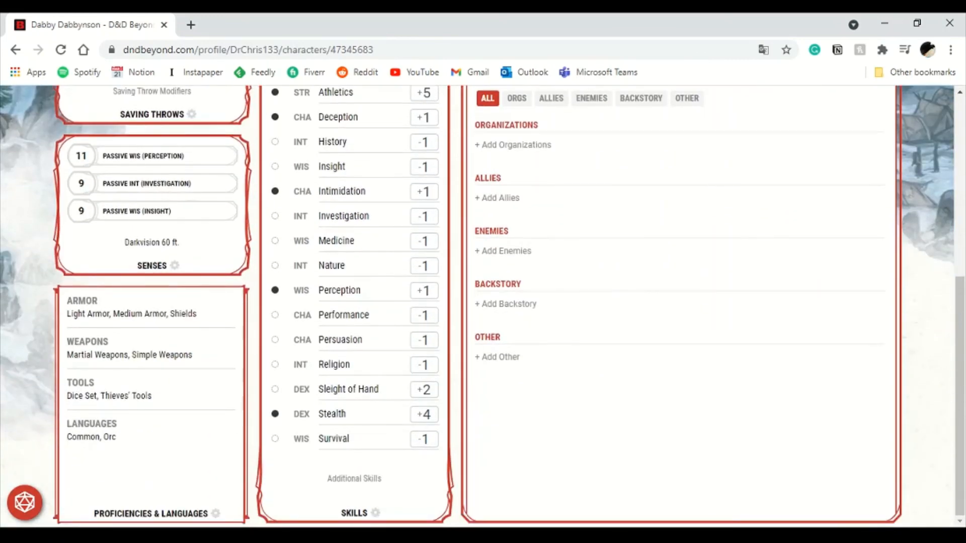
scroll(483, 302, up, 5)
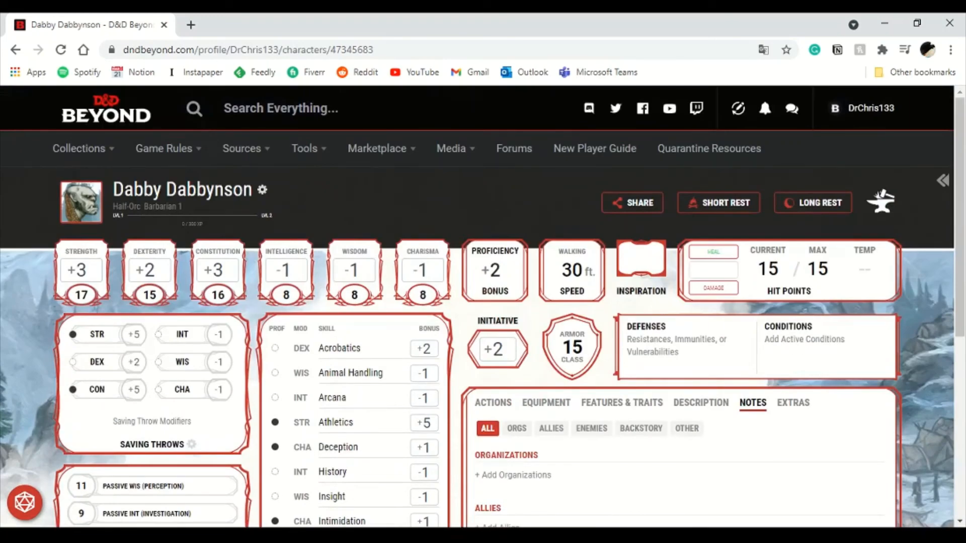
click(794, 403)
scroll(793, 403, down, 1)
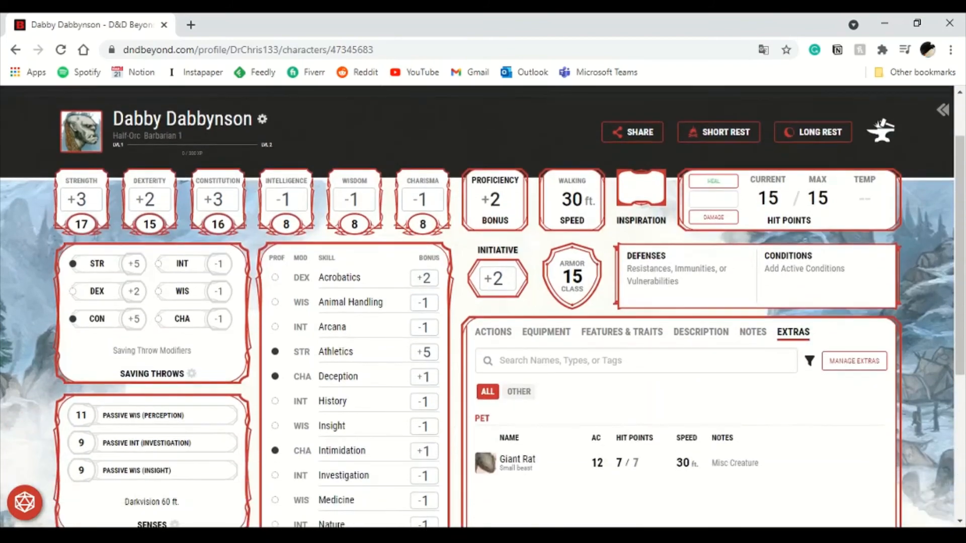
scroll(483, 302, down, 5)
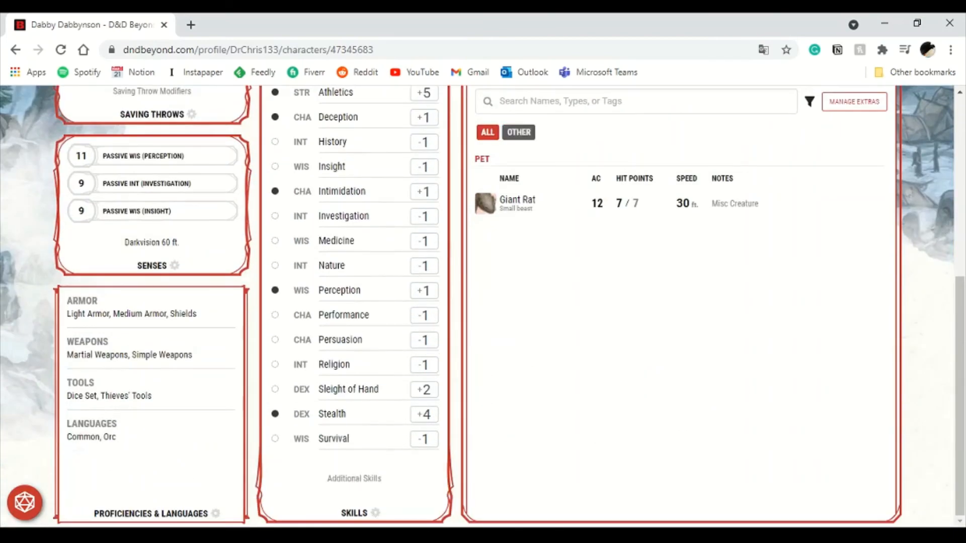
click(518, 132)
click(488, 132)
scroll(674, 252, up, 3)
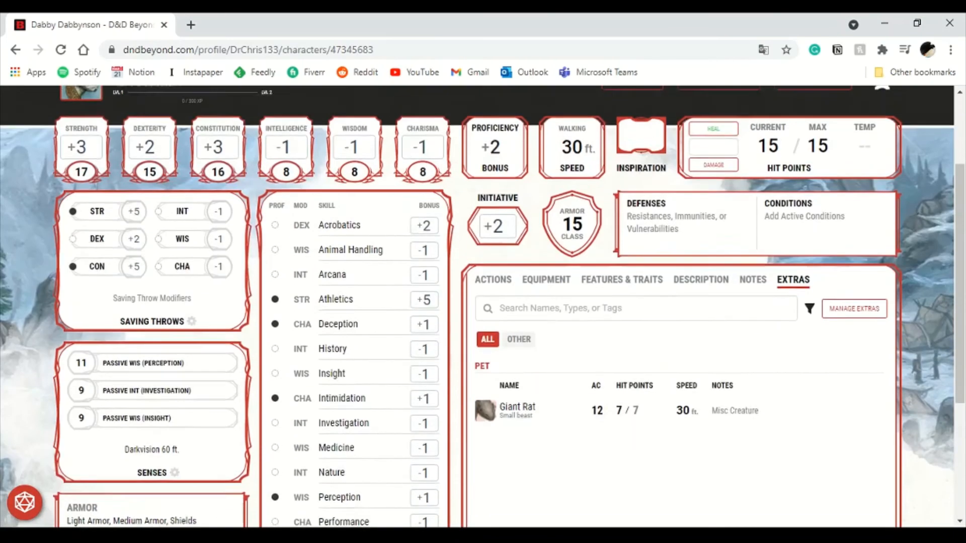
- Review the Manage Extras panel and scroll over the finished character sheet
click(854, 314)
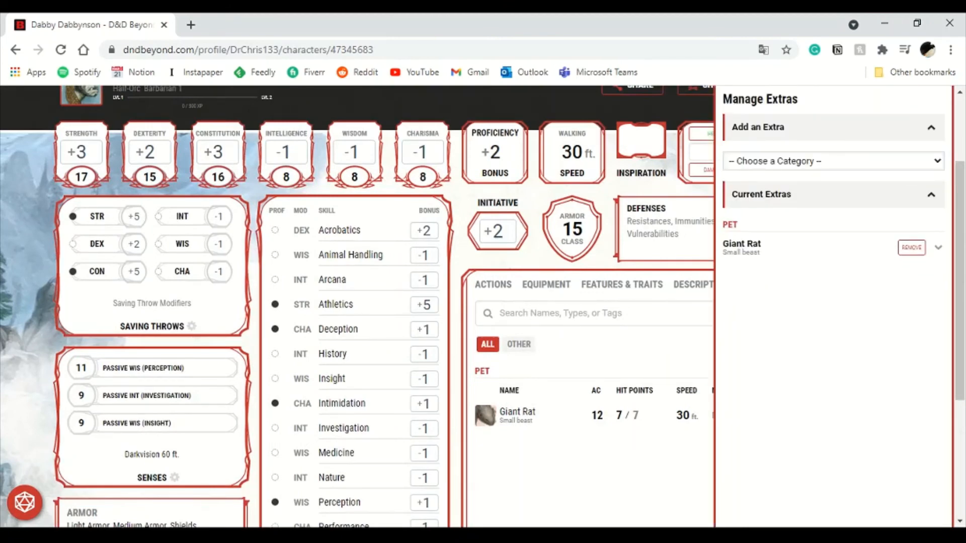
key(Escape)
scroll(483, 302, up, 2)
scroll(483, 301, down, 4)
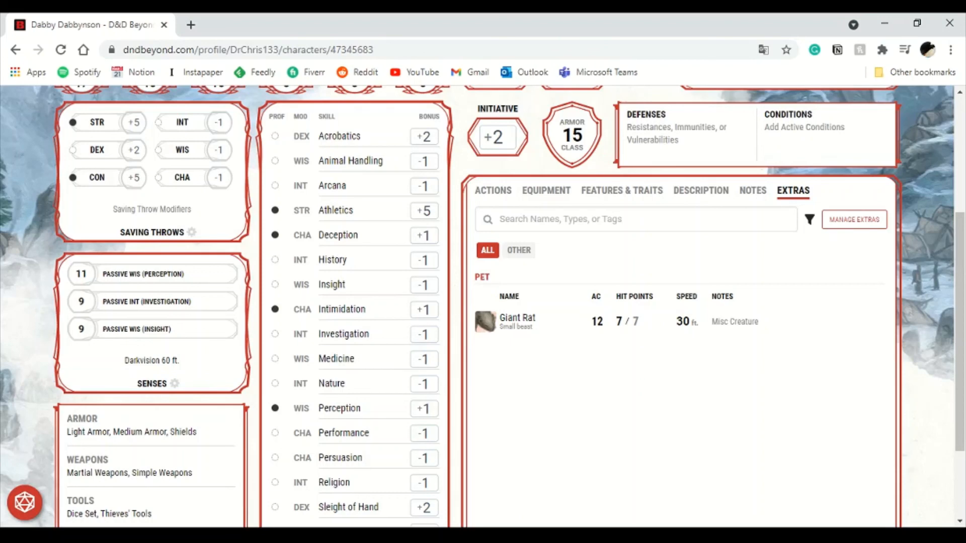
scroll(483, 302, up, 4)
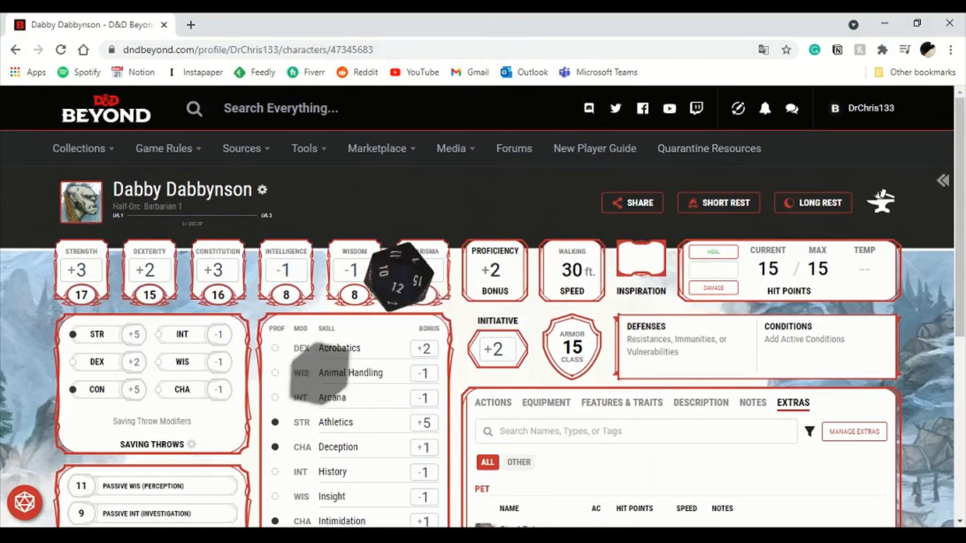
scroll(483, 353, down, 3)
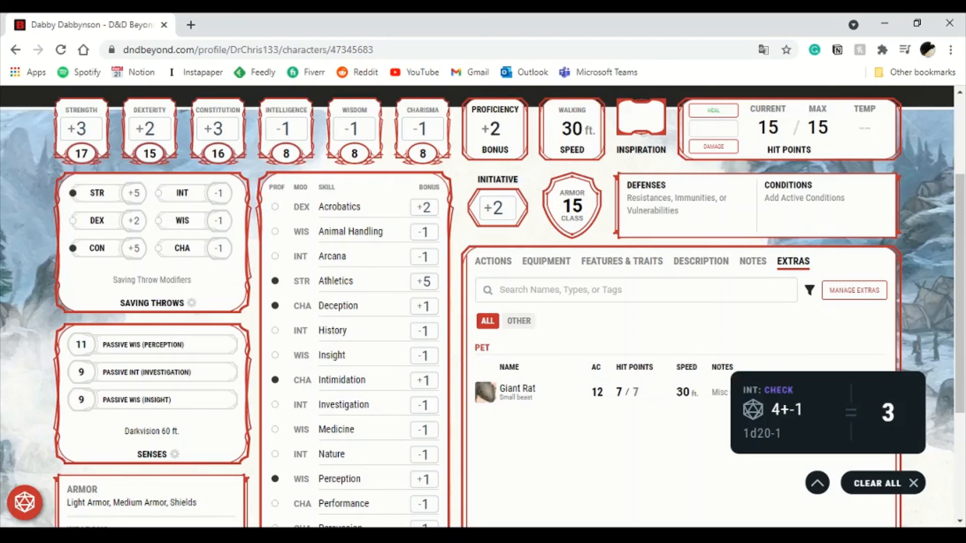
scroll(483, 301, up, 3)
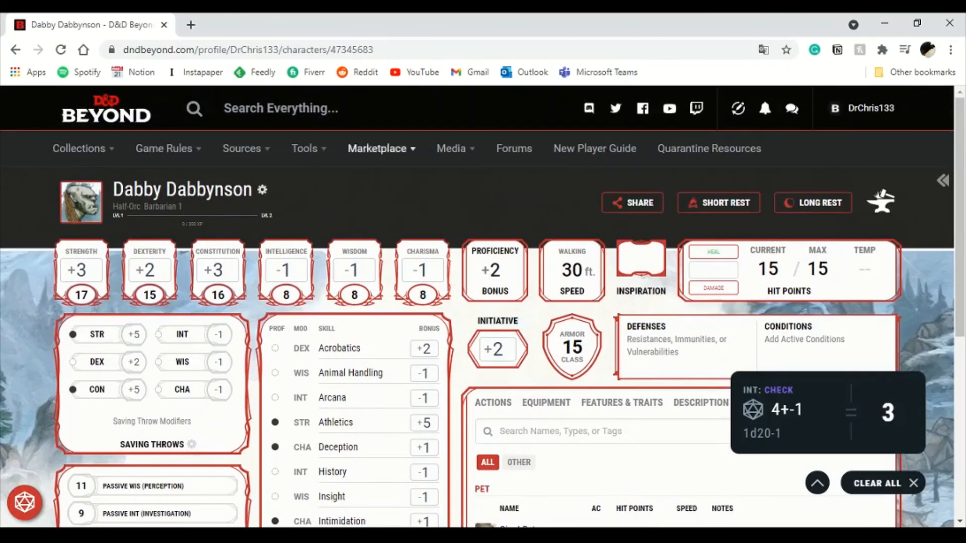
mouse_move(455, 148)
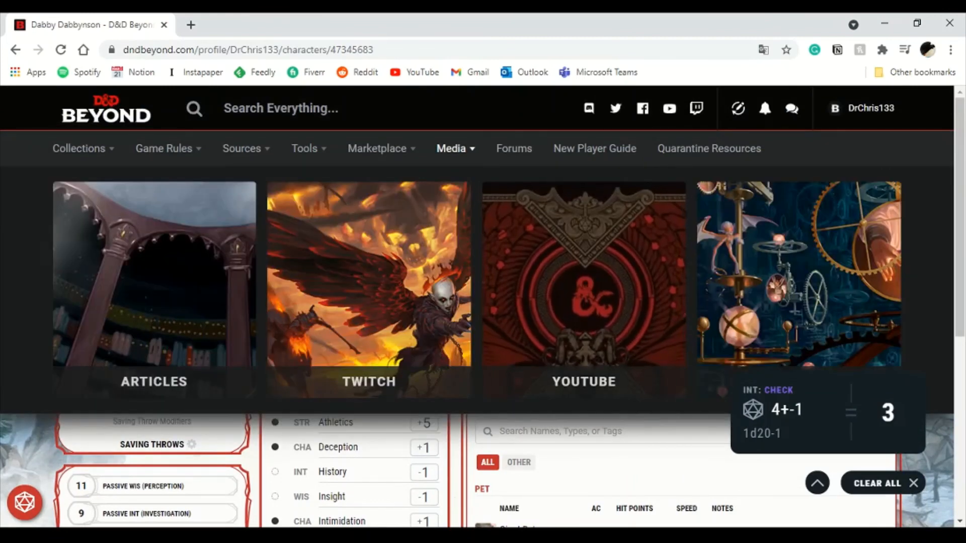
scroll(483, 302, down, 2)
scroll(483, 302, up, 2)
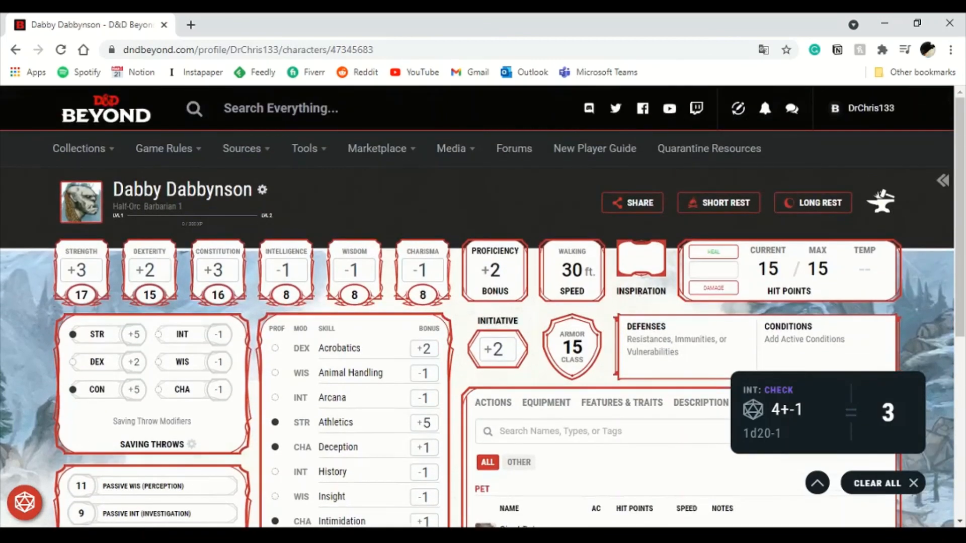